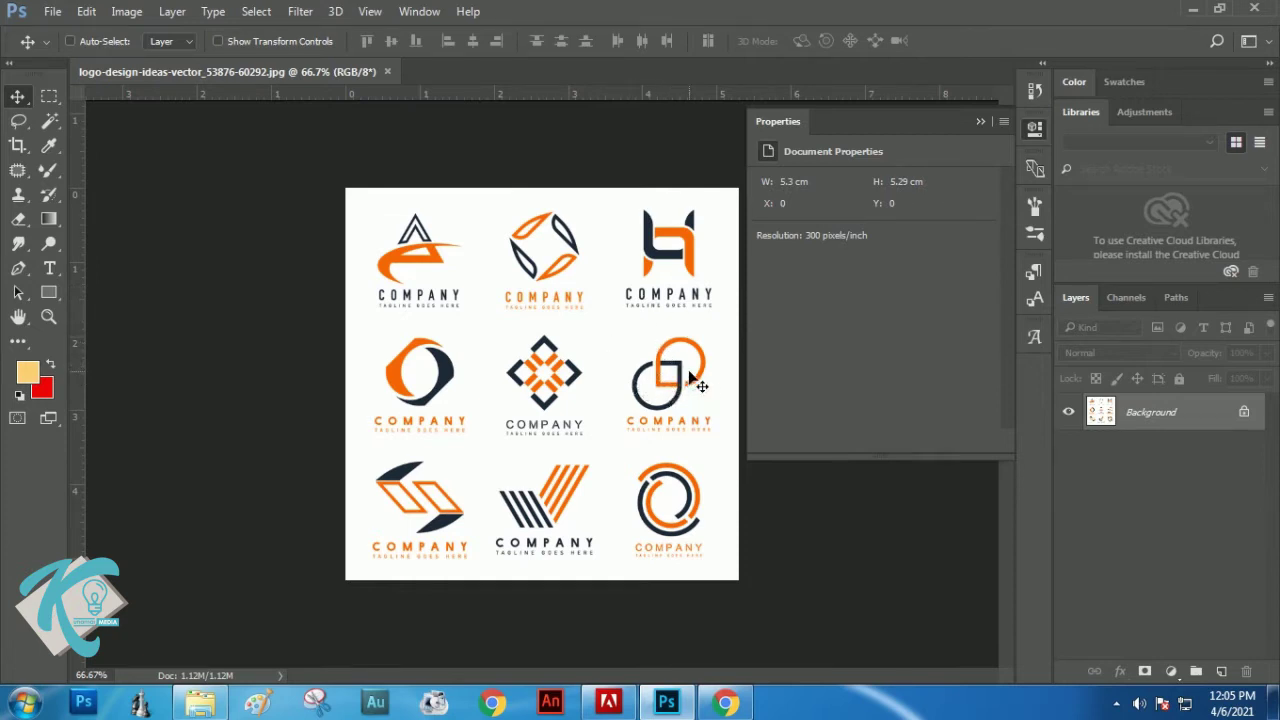
# - Select the logo of two interlocking teardrop rings with its company text using the Rectangular Marquee and copy it
pyautogui.click(49, 97)
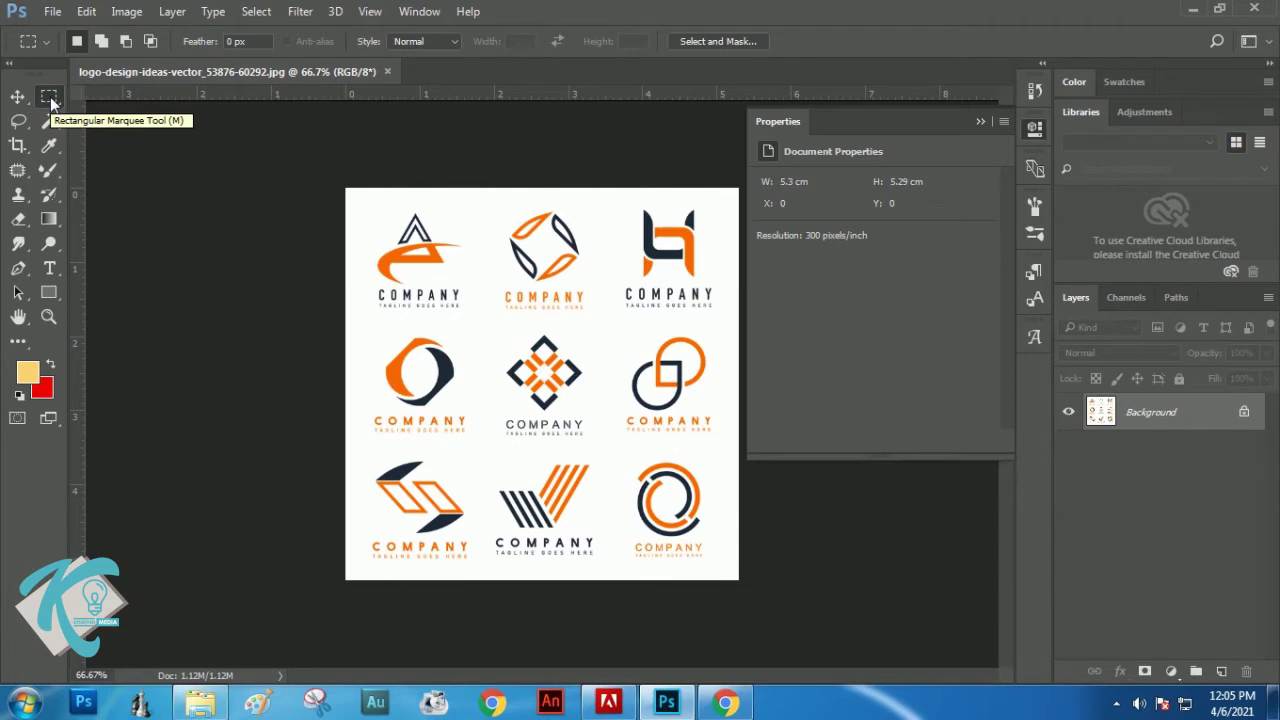
pyautogui.click(10, 63)
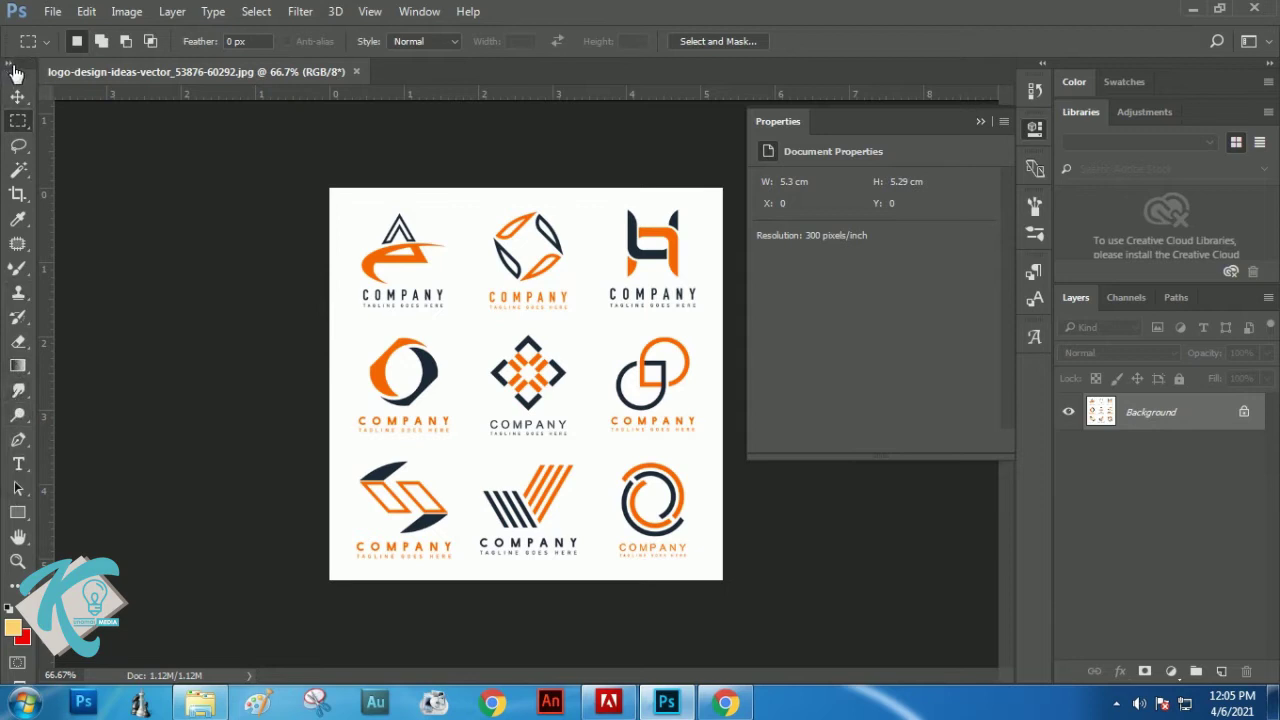
pyautogui.click(10, 63)
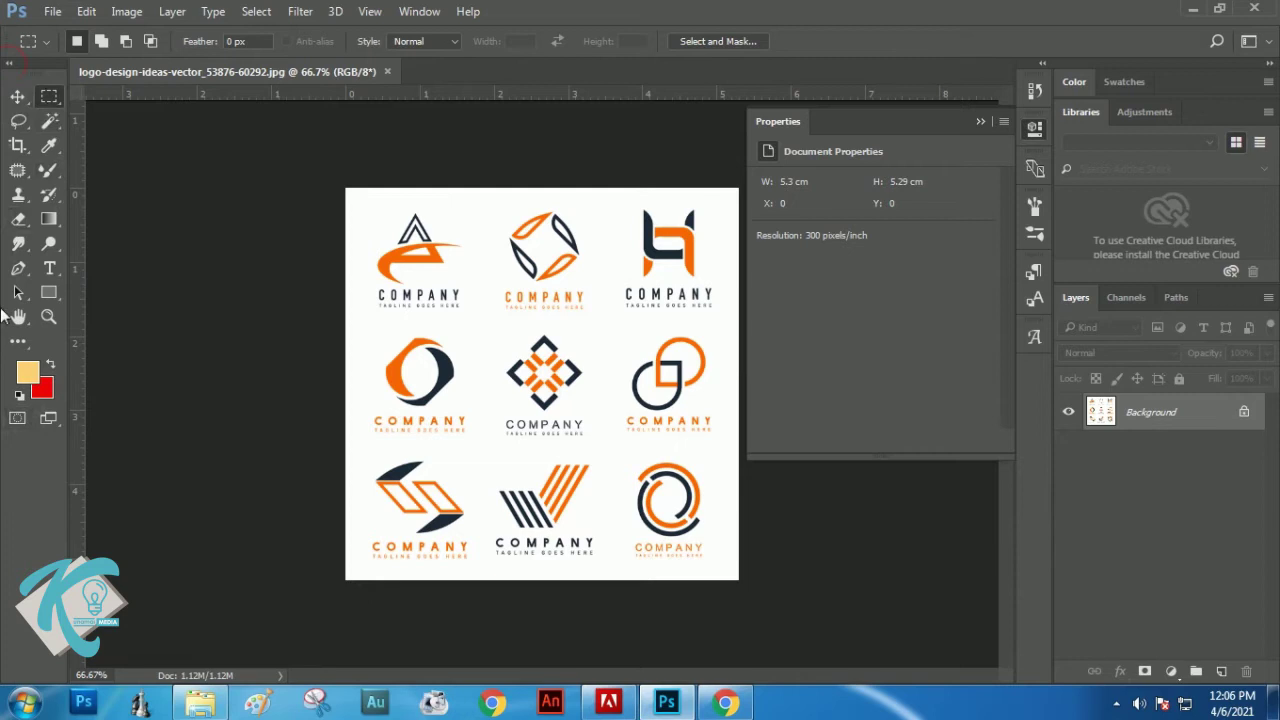
pyautogui.click(49, 97)
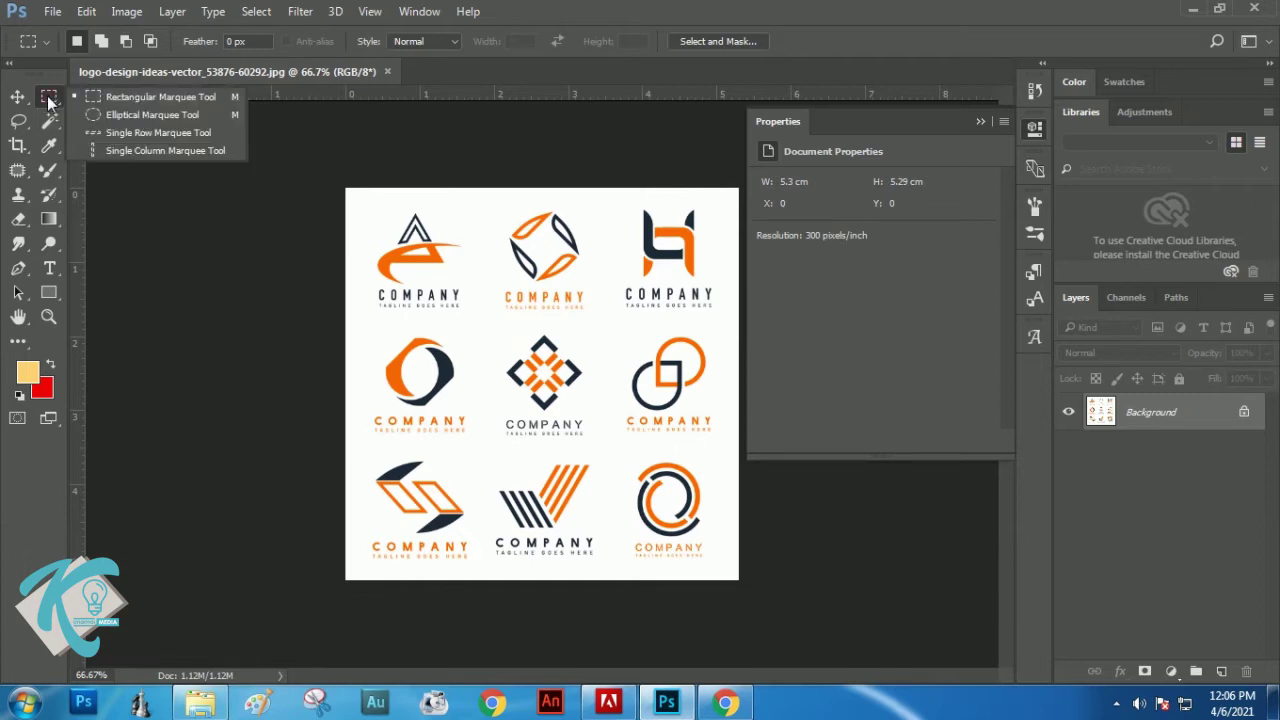
pyautogui.click(138, 97)
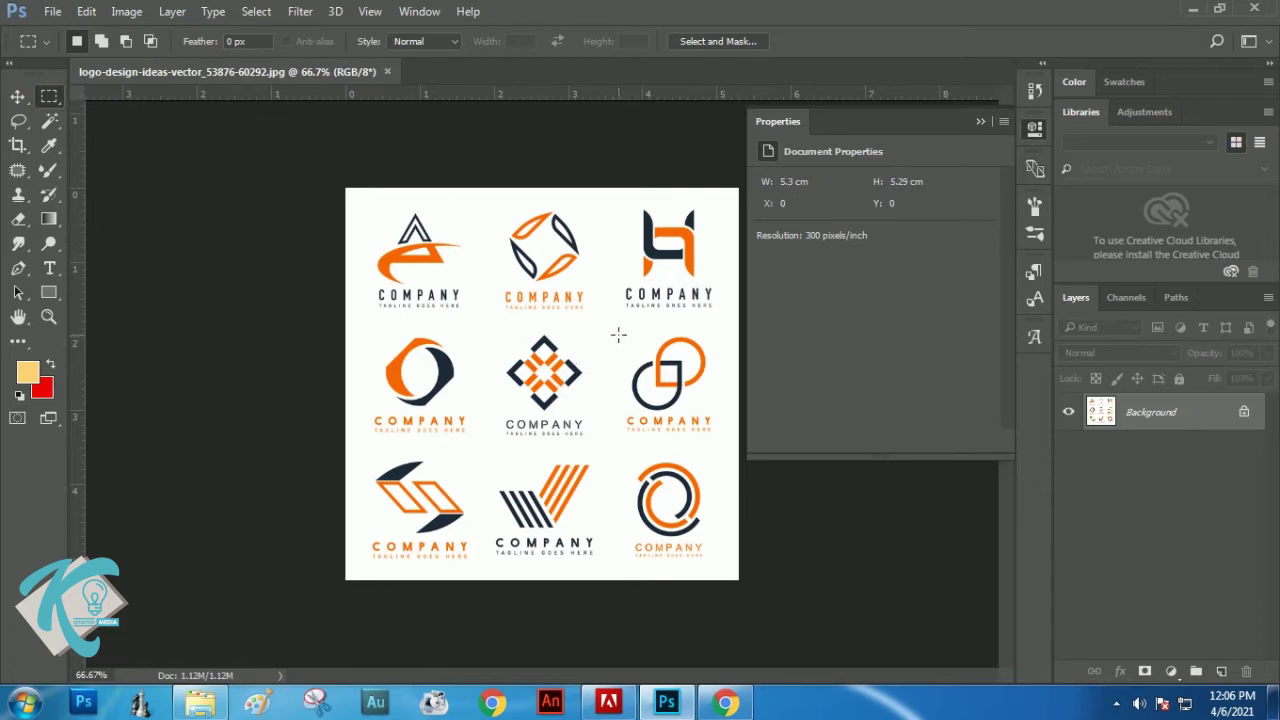
pyautogui.moveTo(613, 328); pyautogui.dragTo(722, 440)
pyautogui.click(86, 11)
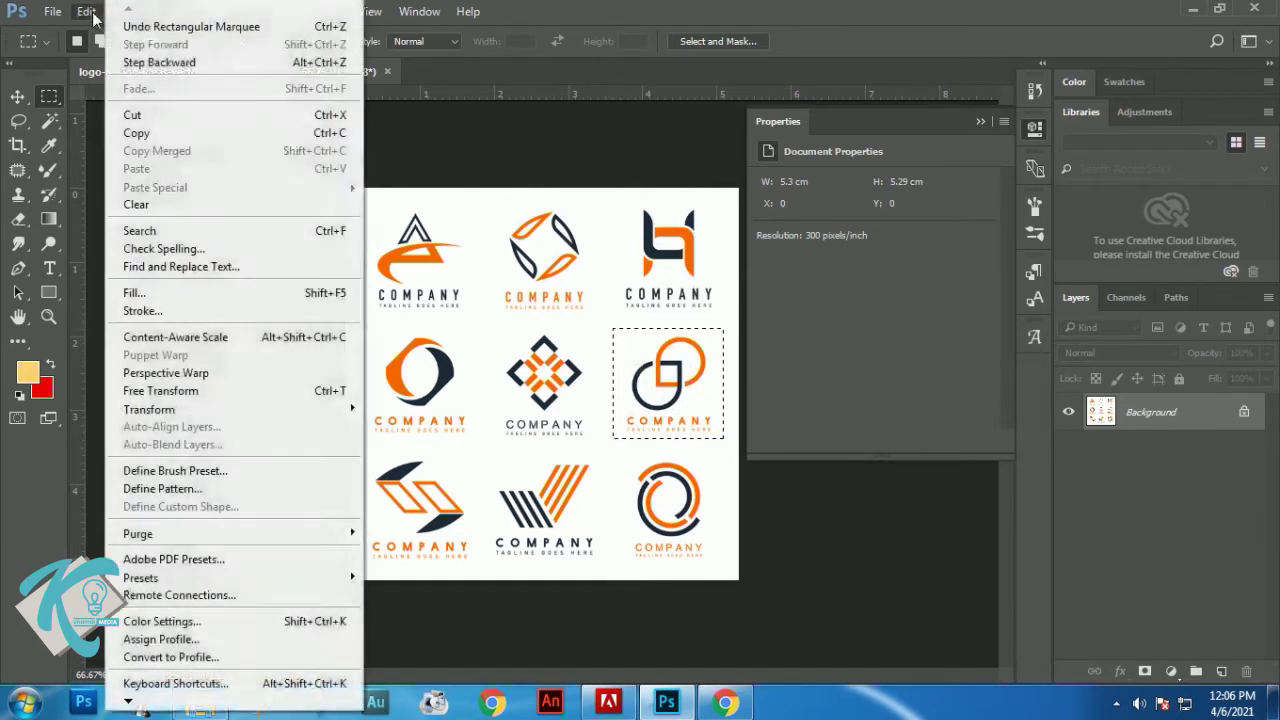
pyautogui.click(136, 134)
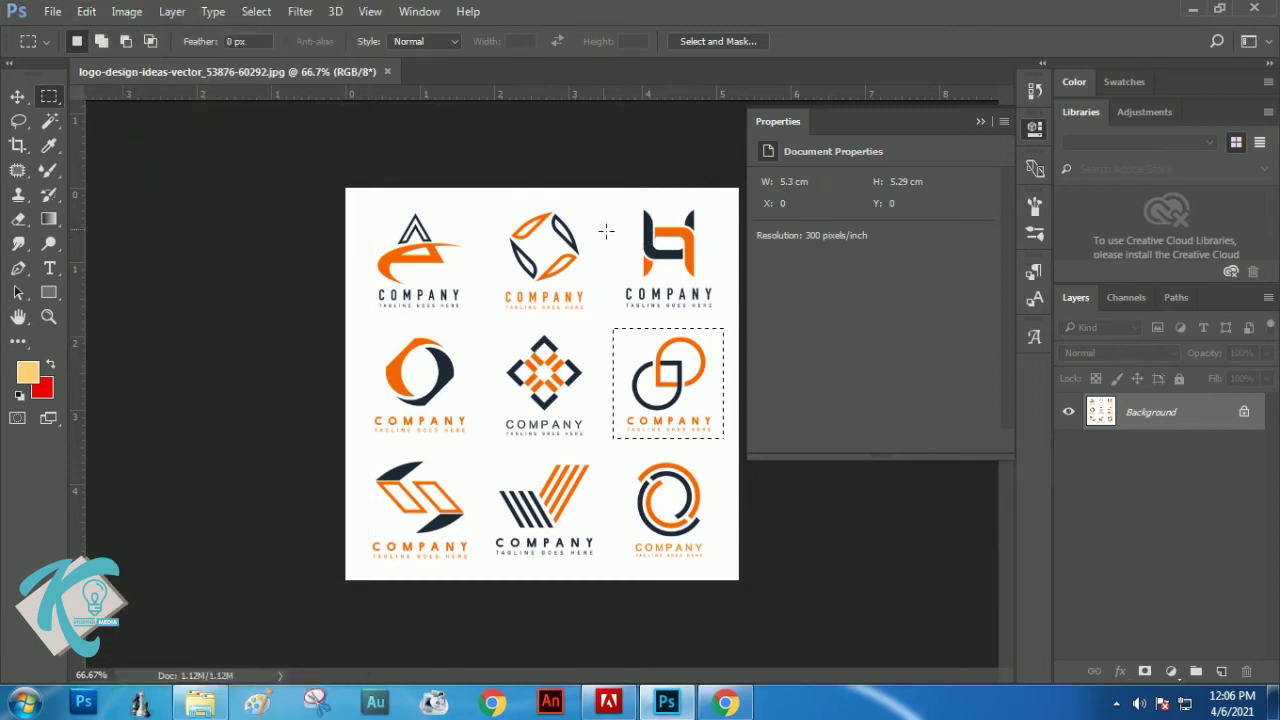
# - Create a new 175 x 175 px document at 300 pixels/inch with a white background and paste the copied logo into it
pyautogui.click(52, 12)
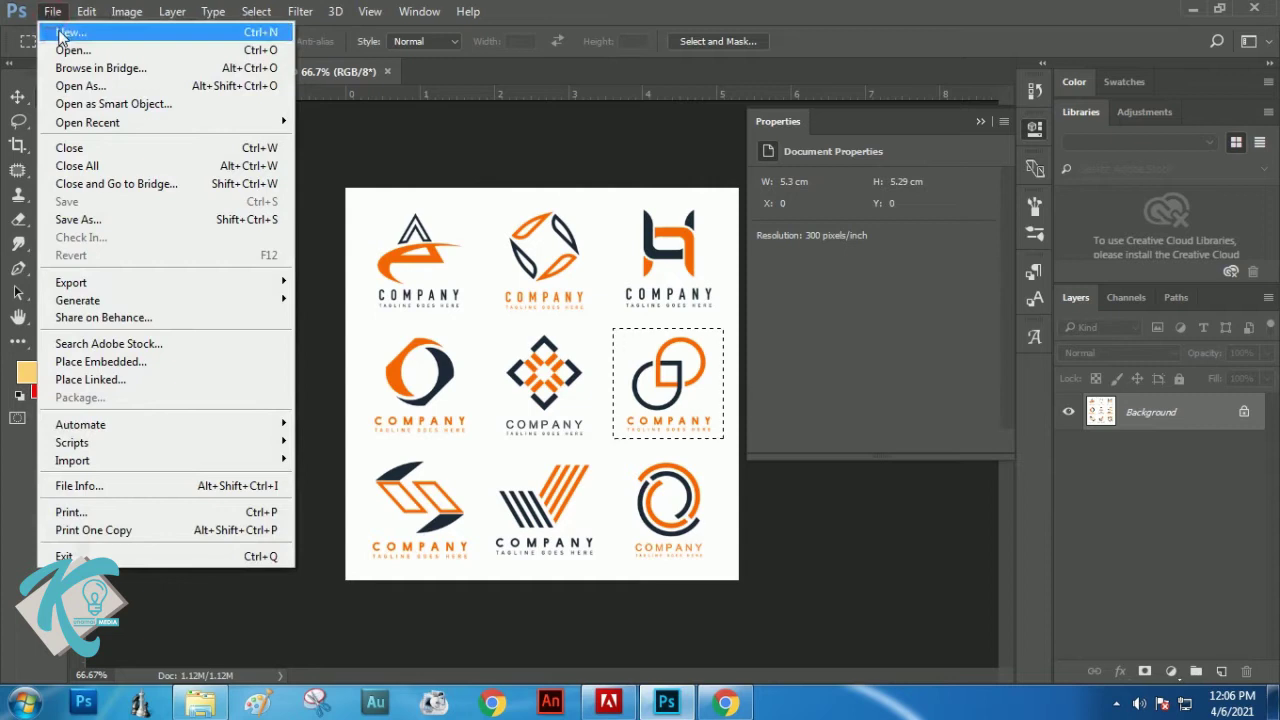
pyautogui.click(60, 33)
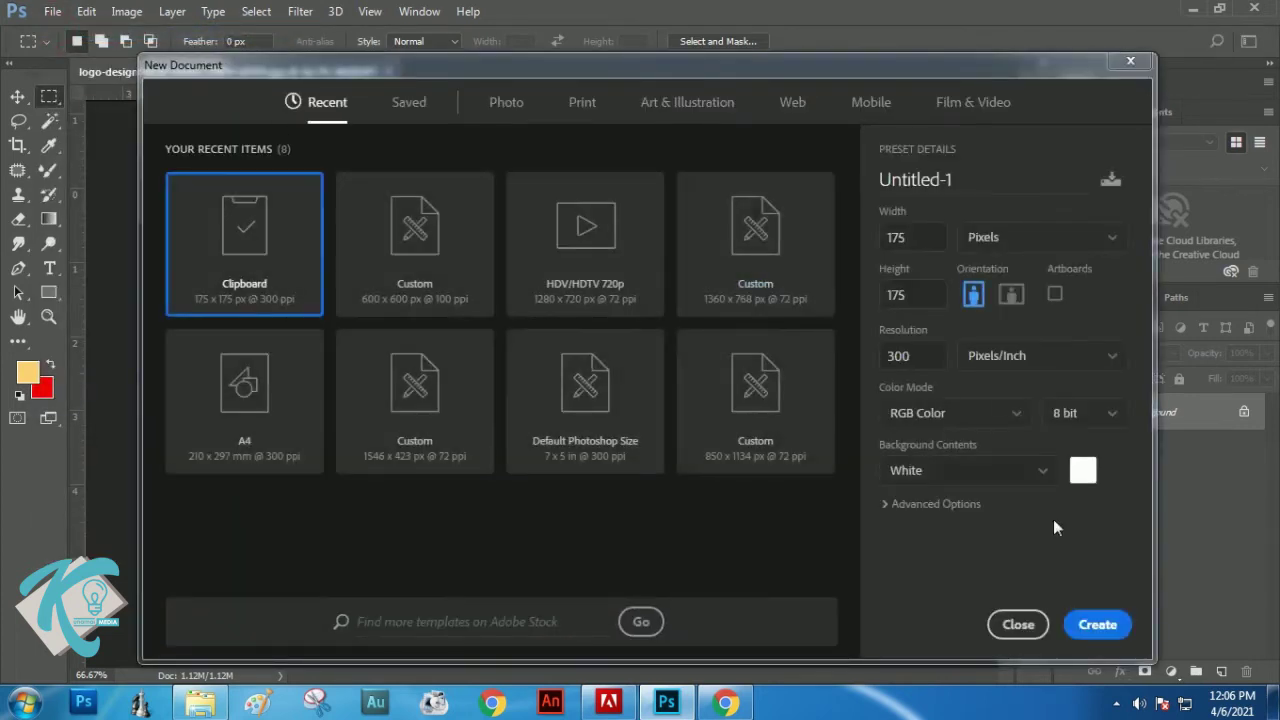
pyautogui.click(1098, 626)
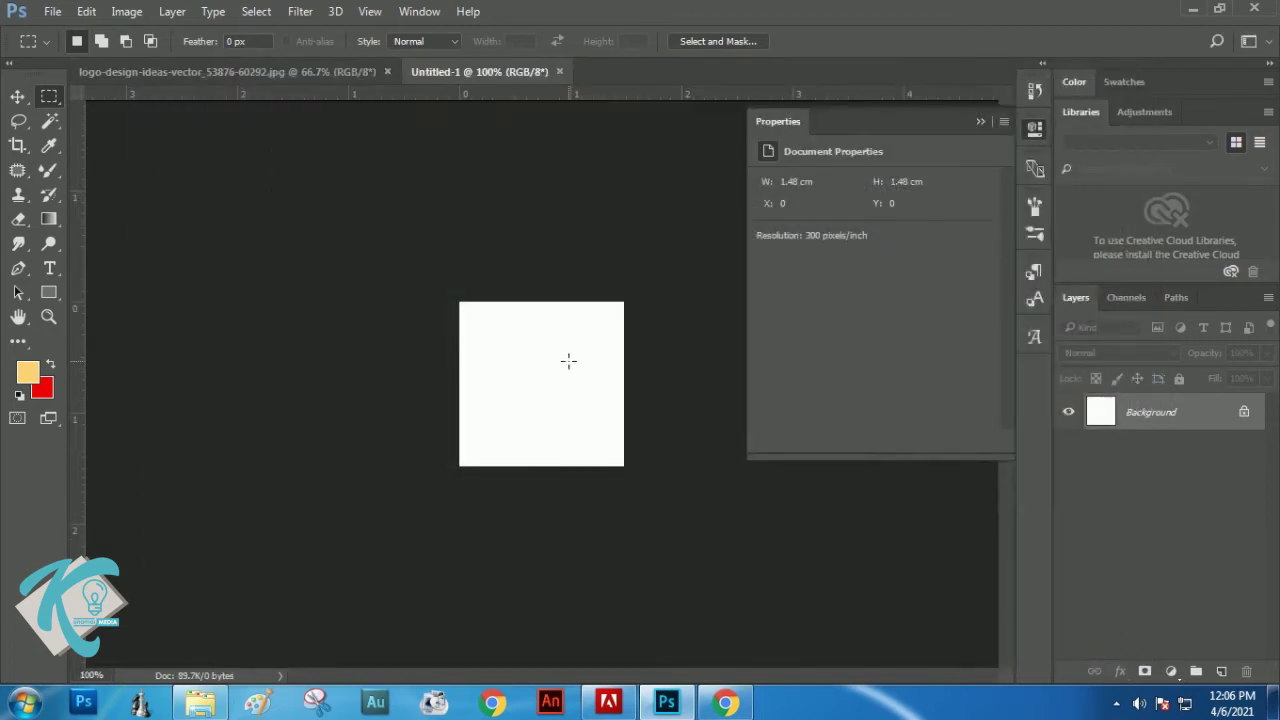
pyautogui.click(87, 12)
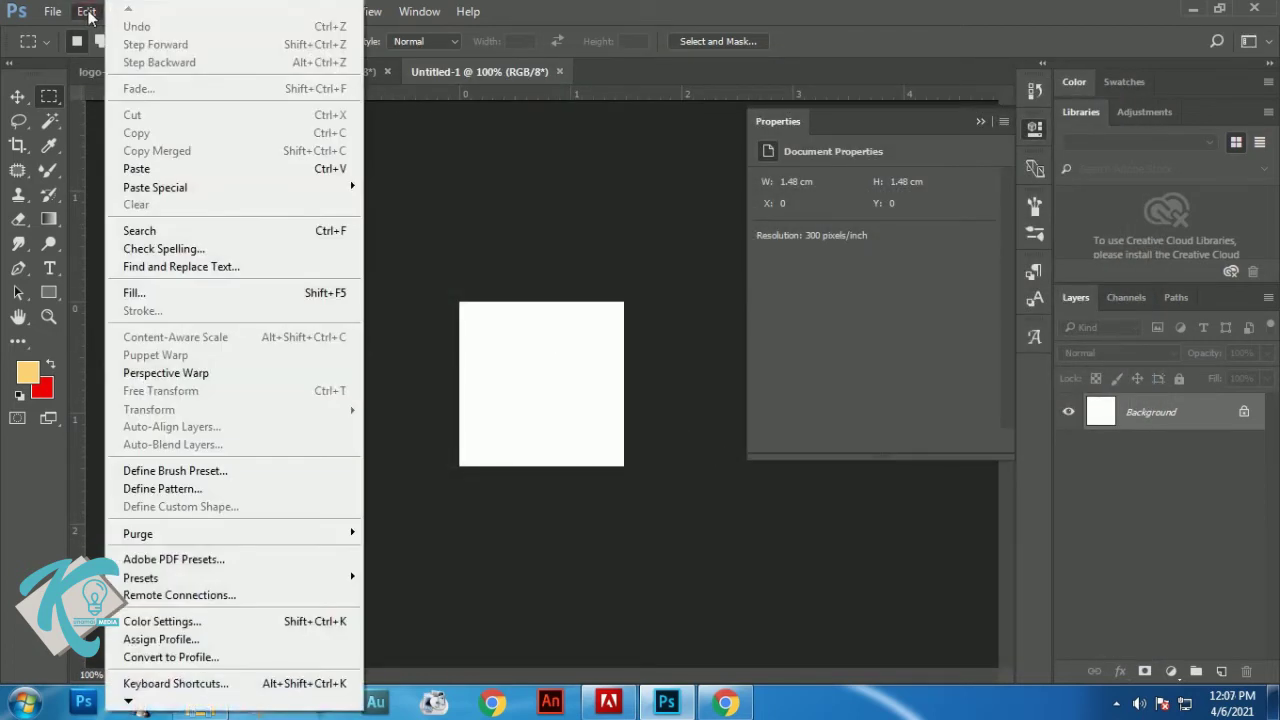
pyautogui.click(148, 169)
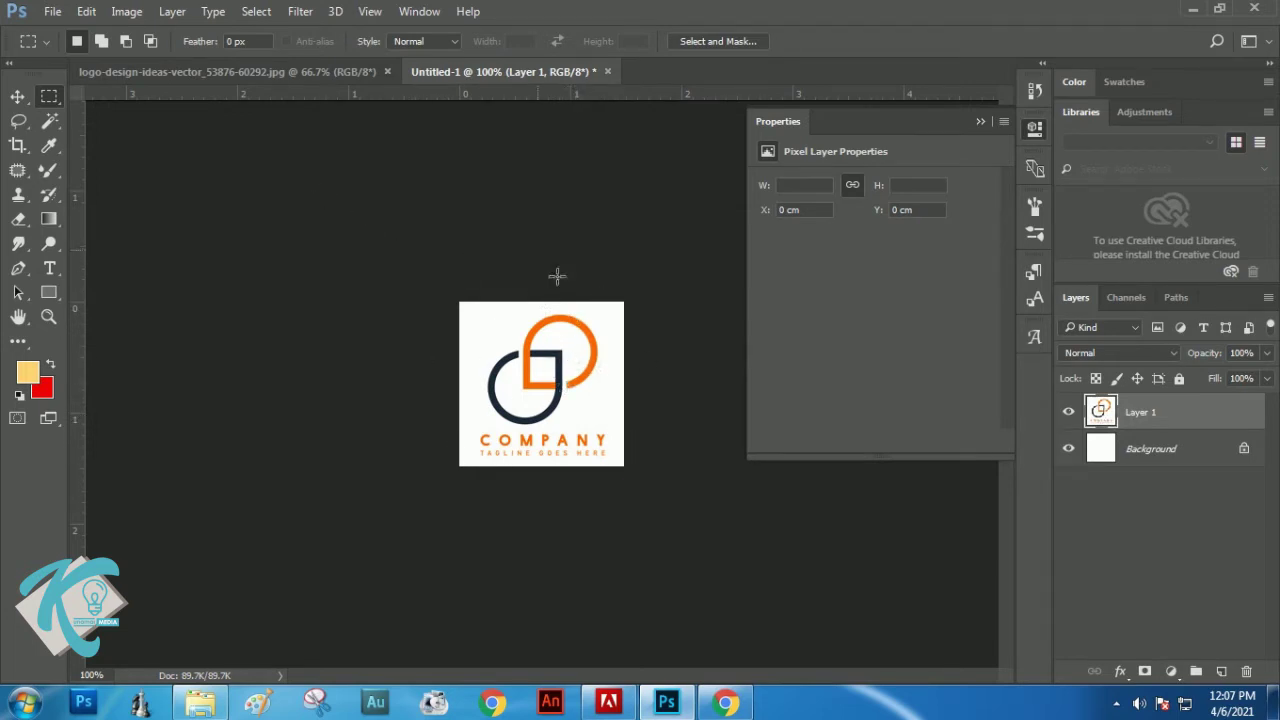
# - Resize the pasted logo's image to 600 x 600 px, keeping resampling on Automatic
pyautogui.click(122, 12)
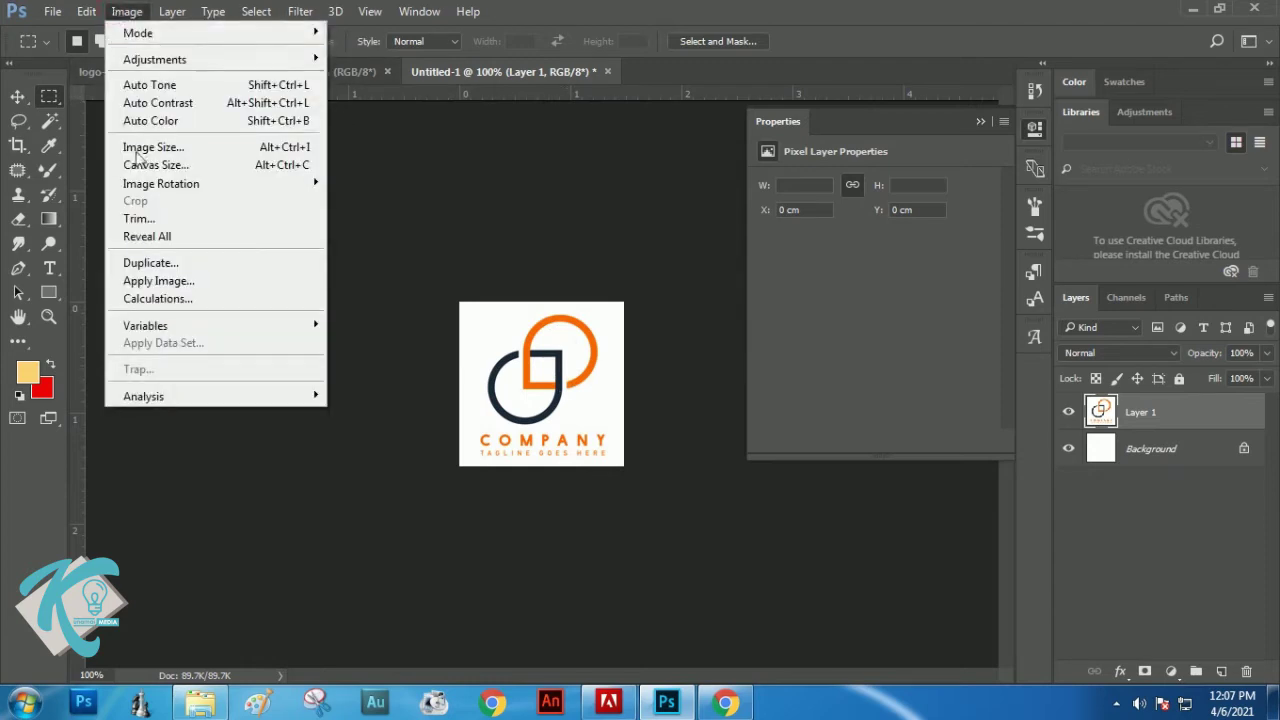
pyautogui.click(147, 150)
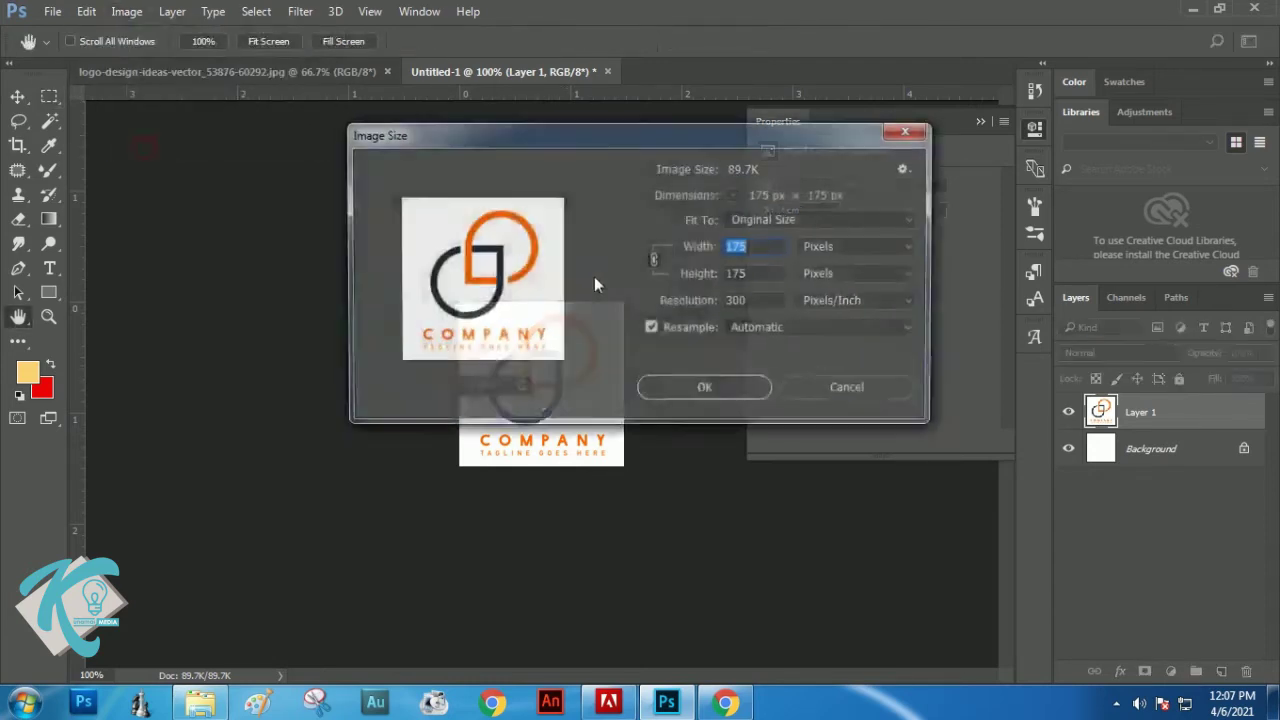
pyautogui.write('600')
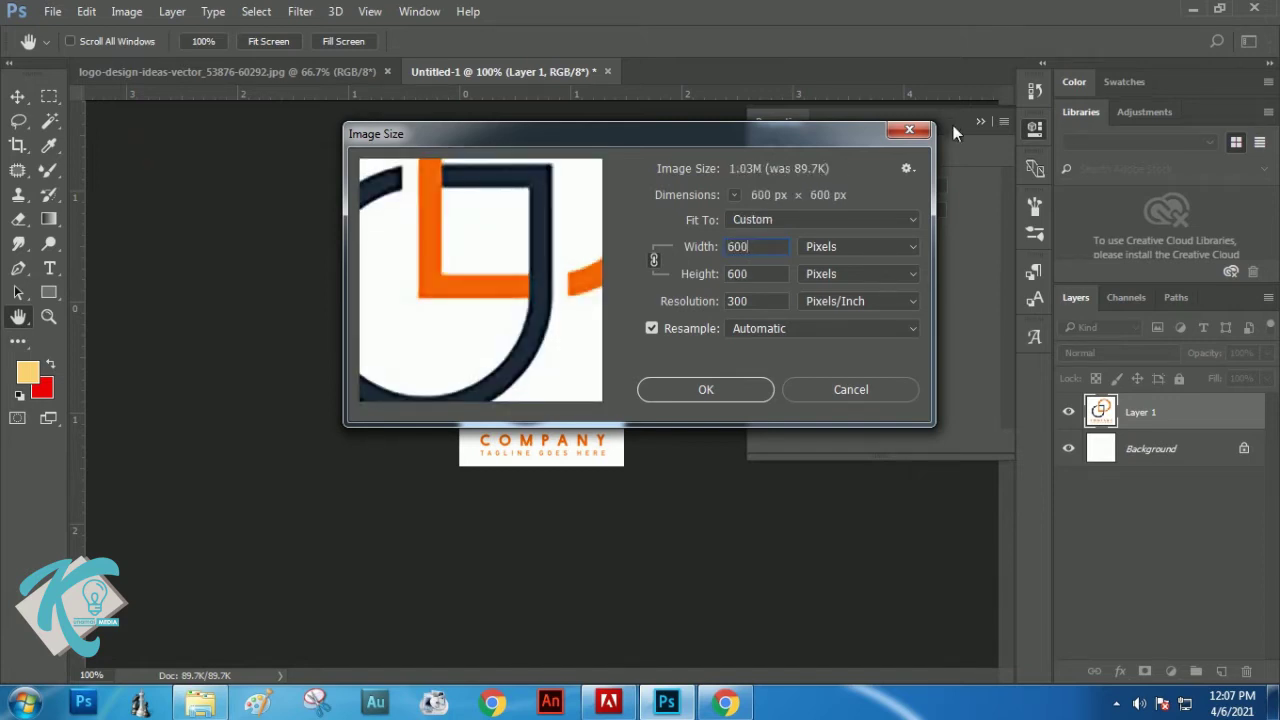
pyautogui.click(705, 390)
pyautogui.press('m')
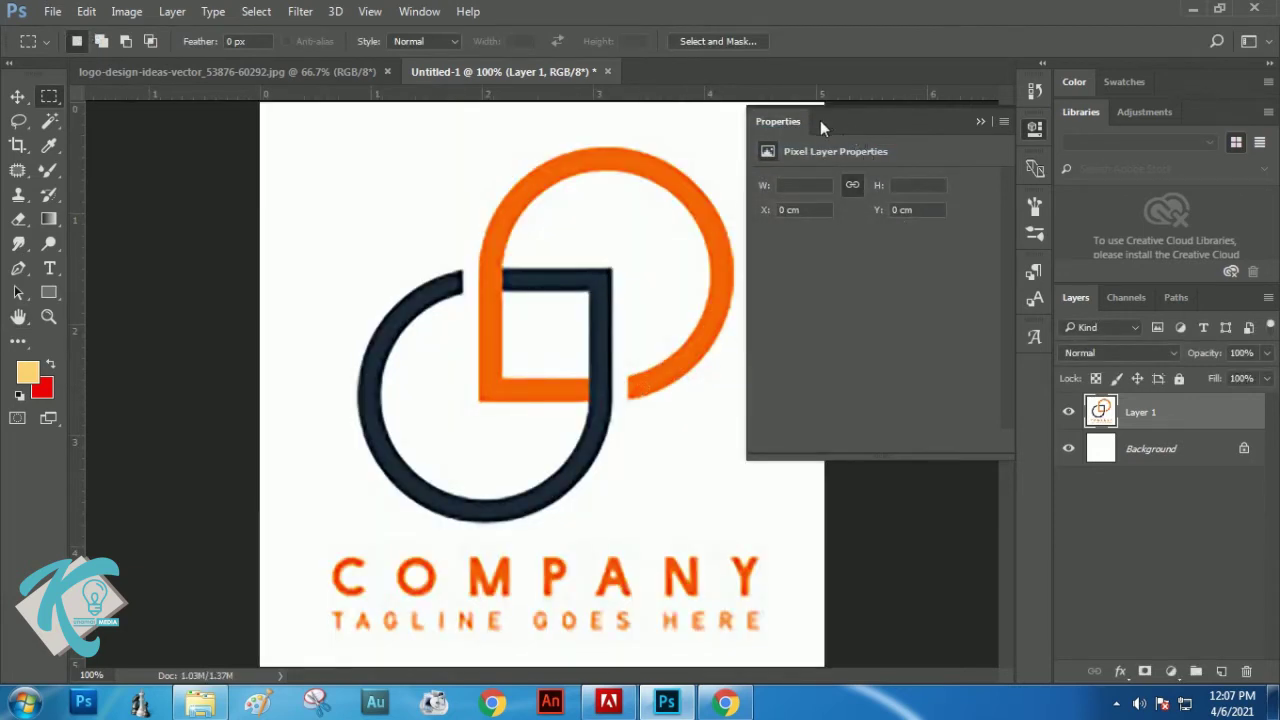
# - Fully lock the logo layer and add a new empty layer above it
pyautogui.click(980, 121)
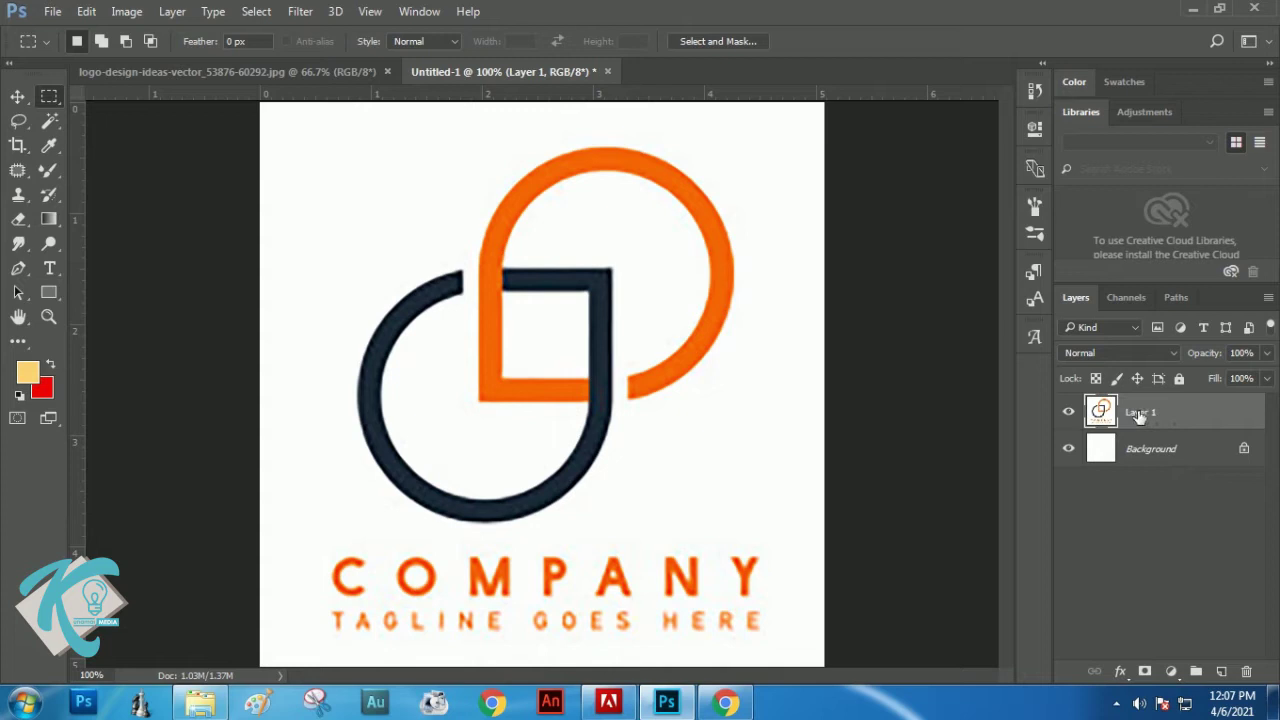
pyautogui.click(1179, 380)
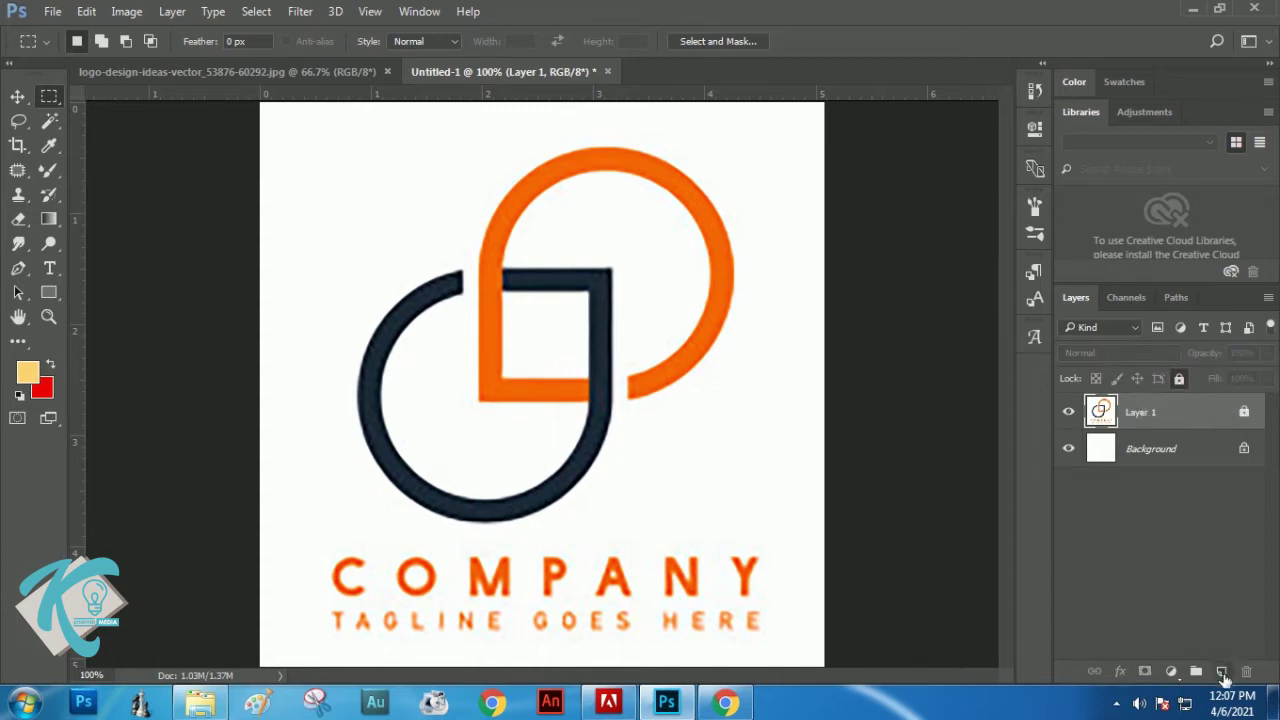
pyautogui.click(1222, 672)
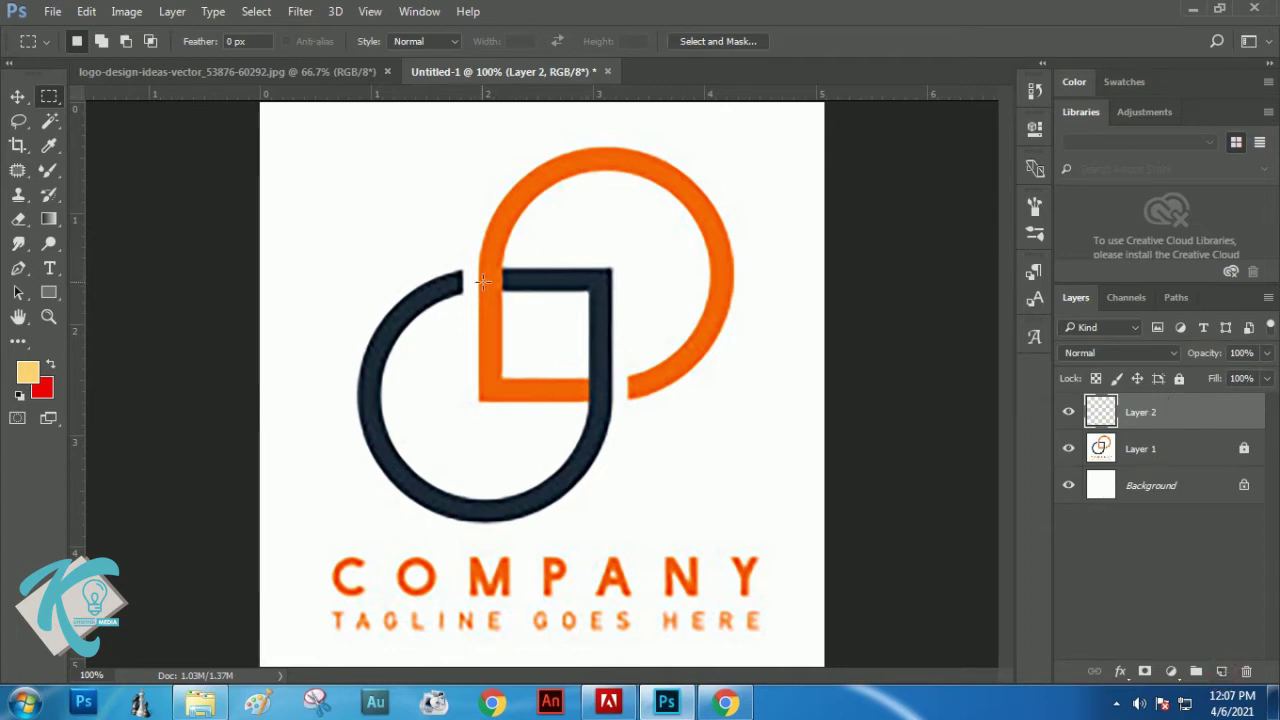
pyautogui.click(52, 100)
pyautogui.click(152, 115)
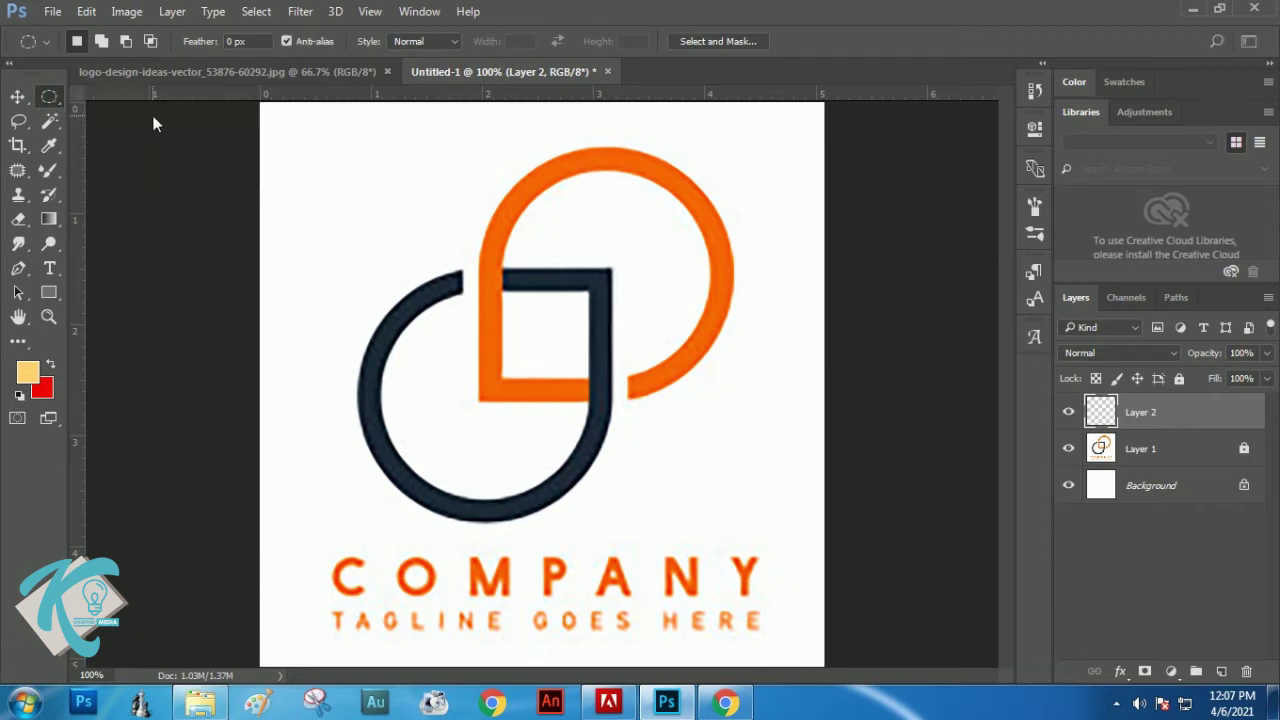
pyautogui.click(48, 292)
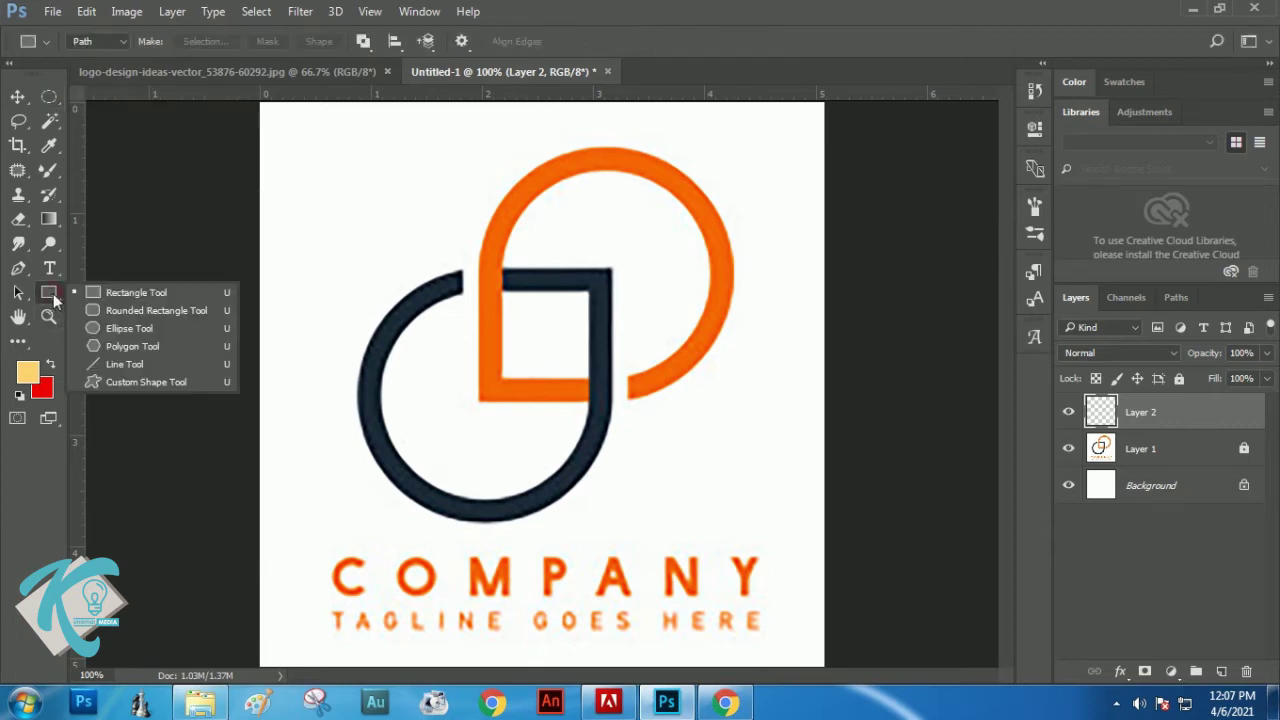
pyautogui.click(140, 329)
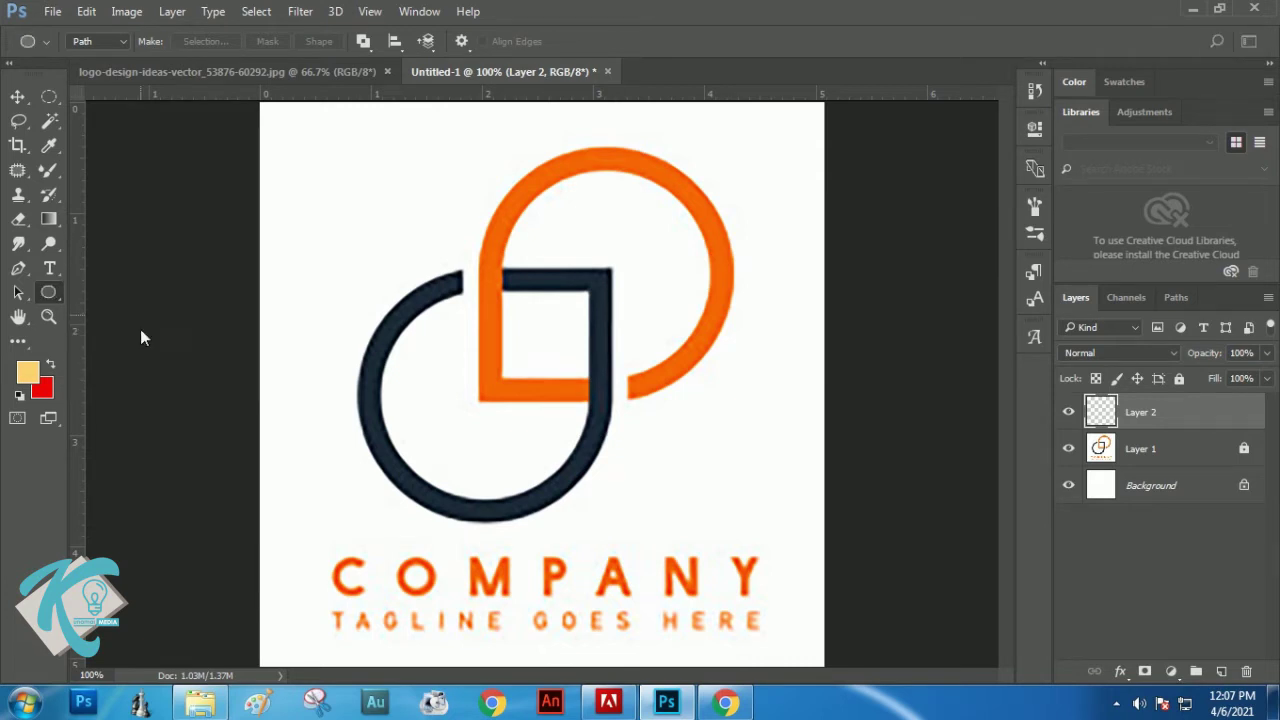
pyautogui.click(52, 96)
pyautogui.click(52, 96)
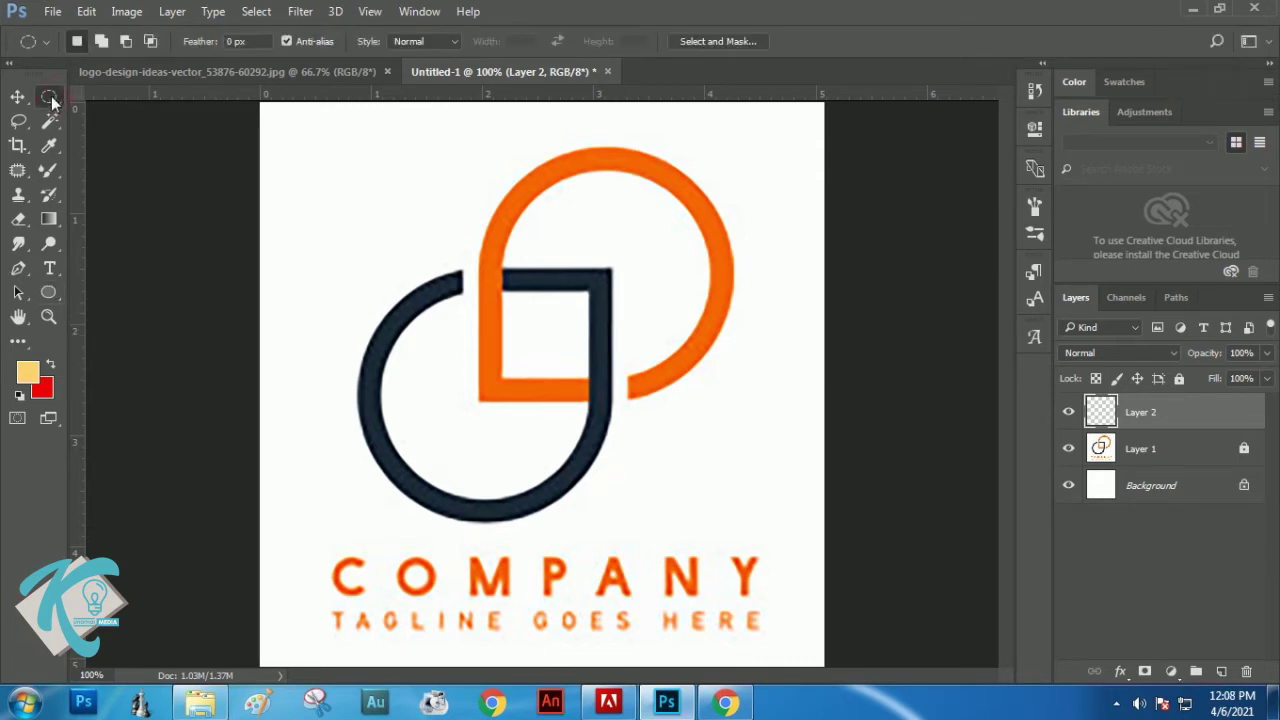
pyautogui.click(452, 272)
pyautogui.moveTo(350, 214); pyautogui.dragTo(553, 417)
pyautogui.click(253, 11)
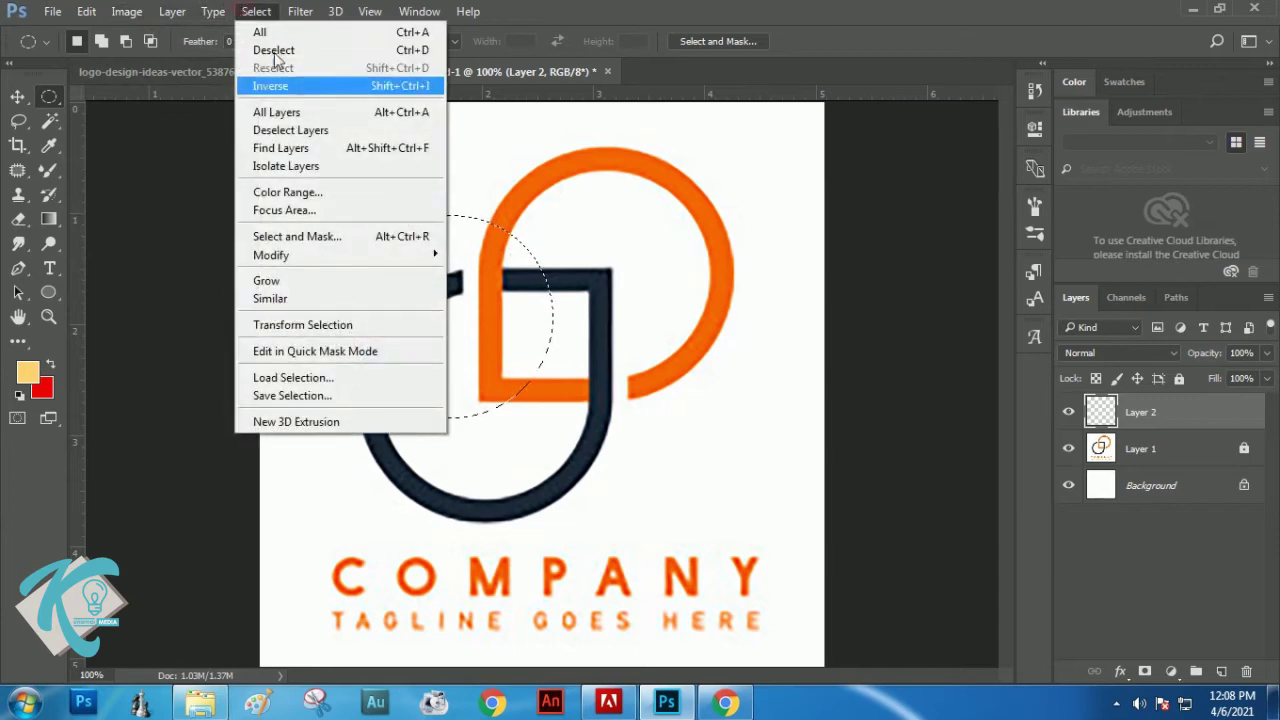
pyautogui.moveTo(350, 262)
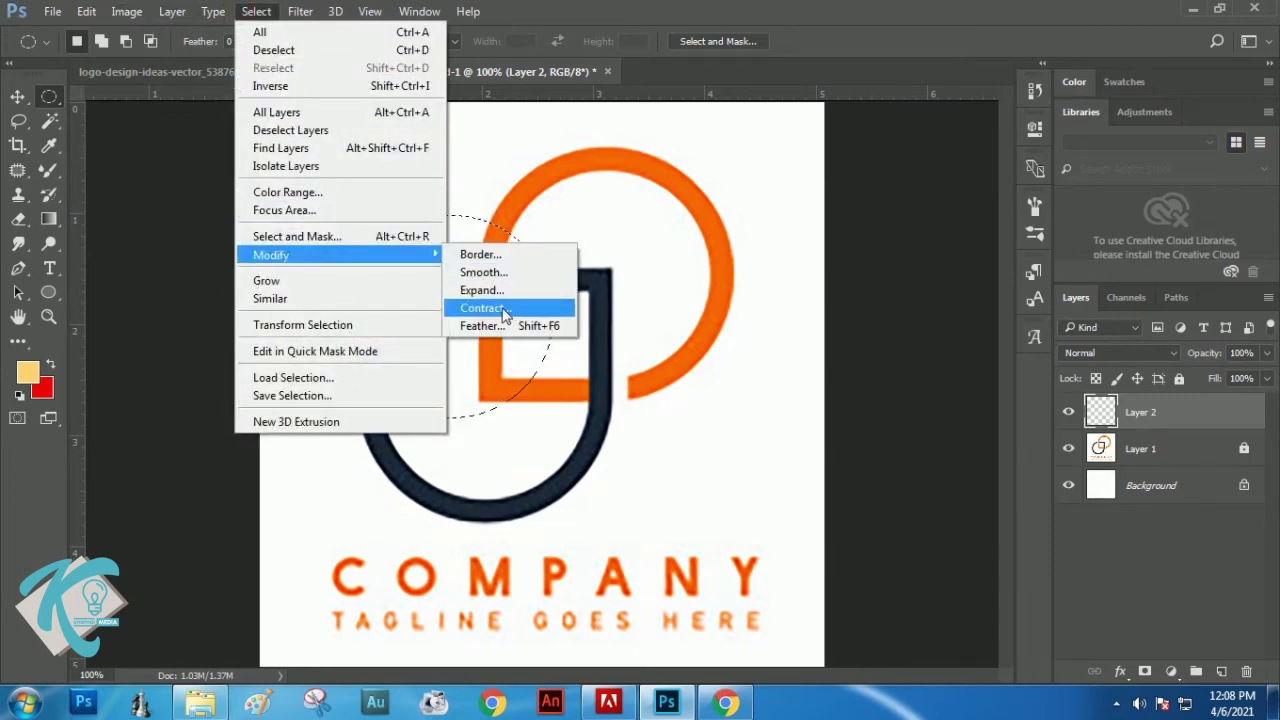
pyautogui.click(661, 54)
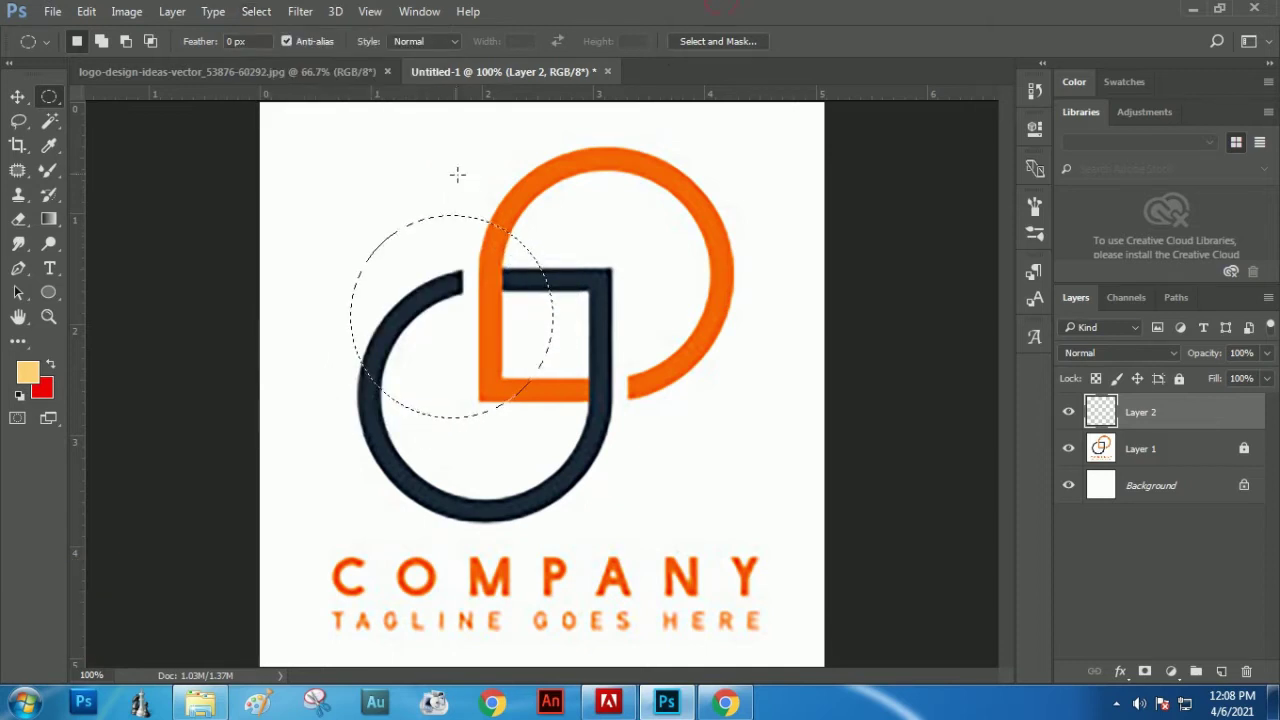
pyautogui.click(367, 183)
# - Draw a circular path about 204 px wide over the dark ring using the Ellipse tool in Path mode
pyautogui.click(53, 293)
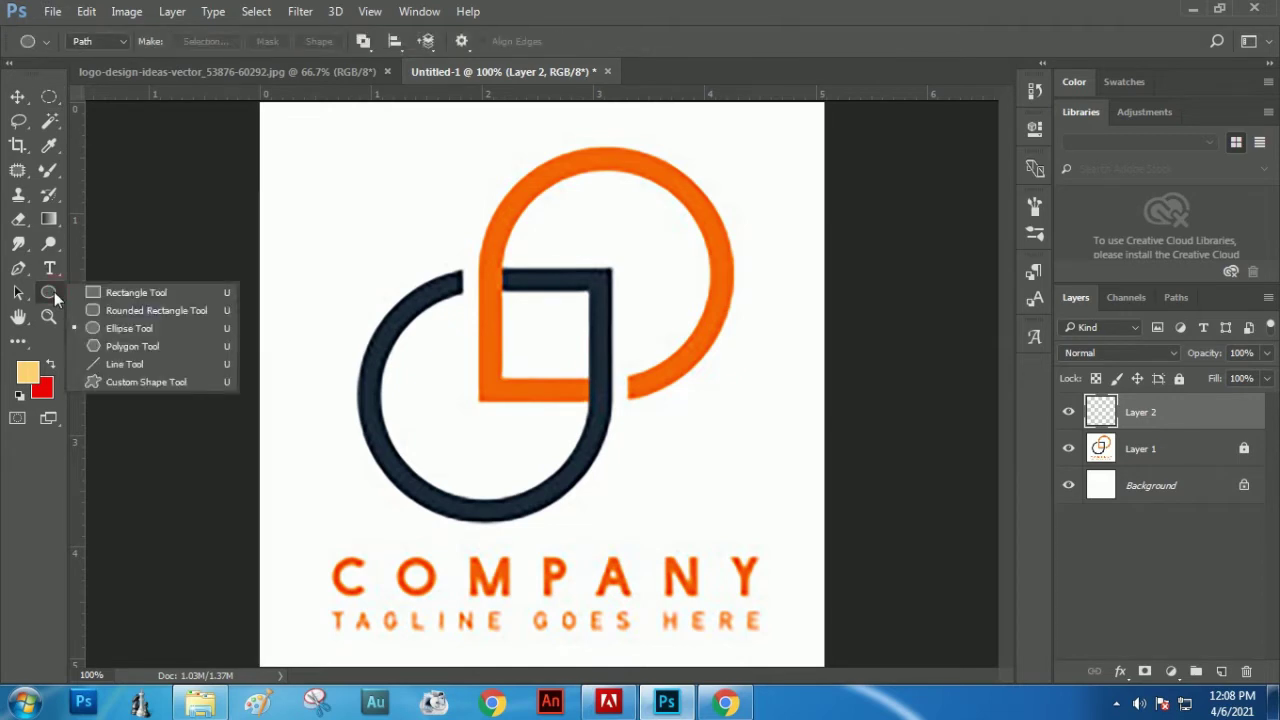
pyautogui.click(130, 333)
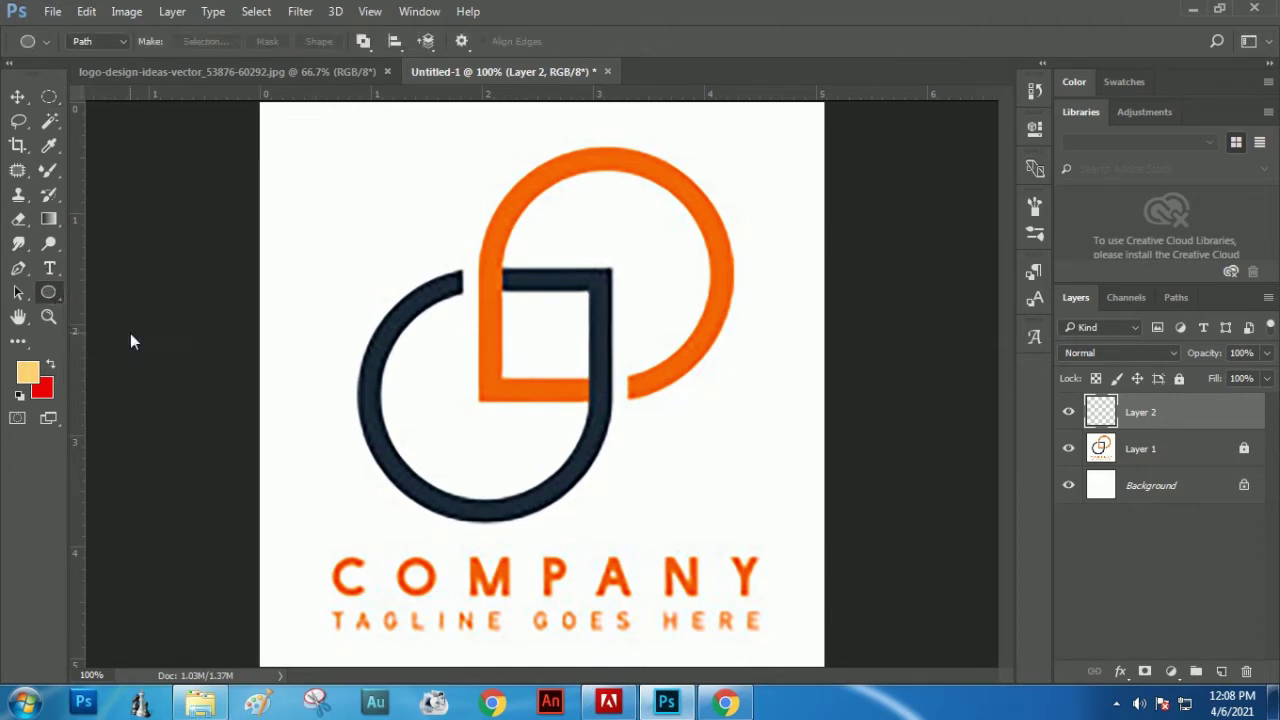
pyautogui.click(120, 41)
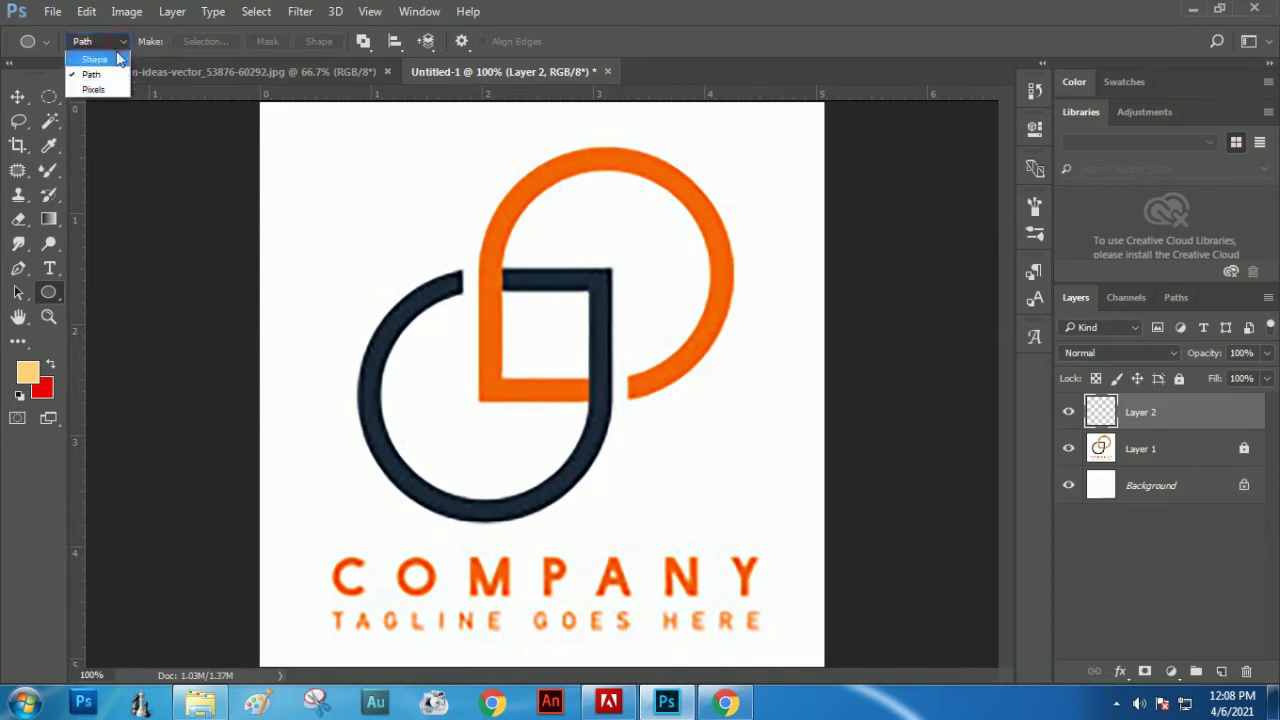
pyautogui.click(99, 74)
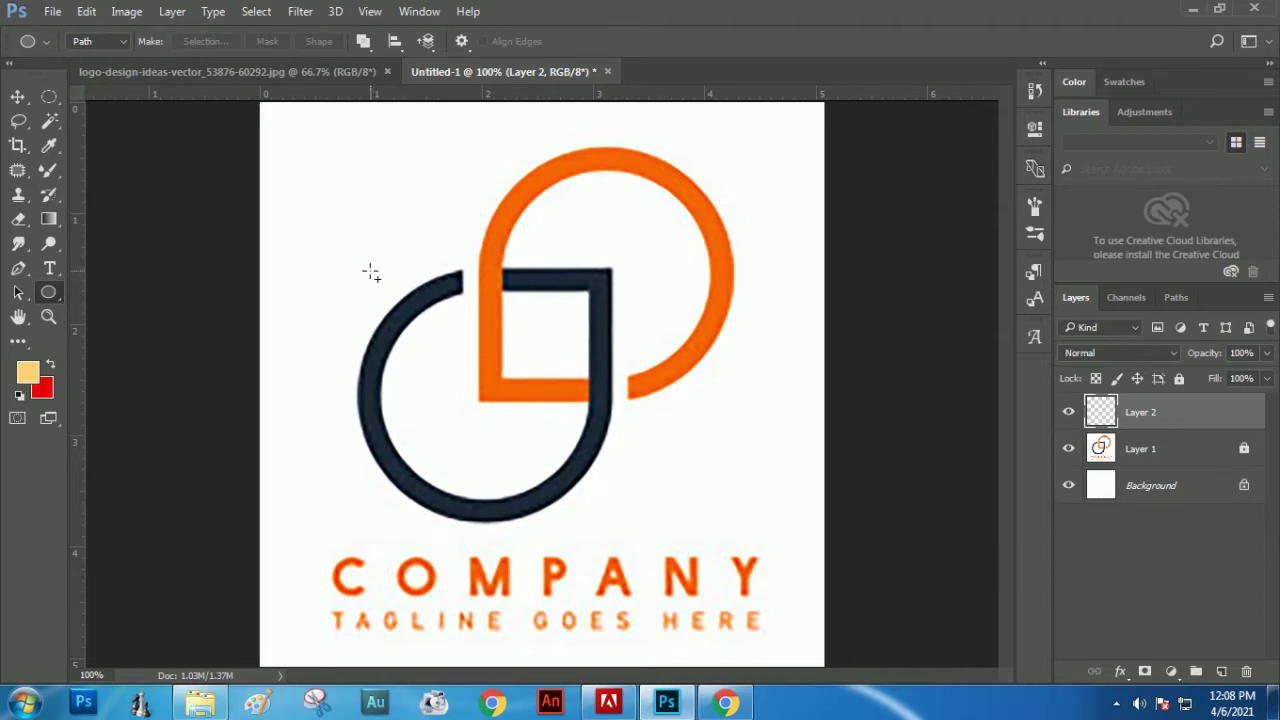
pyautogui.moveTo(365, 272); pyautogui.dragTo(560, 563)
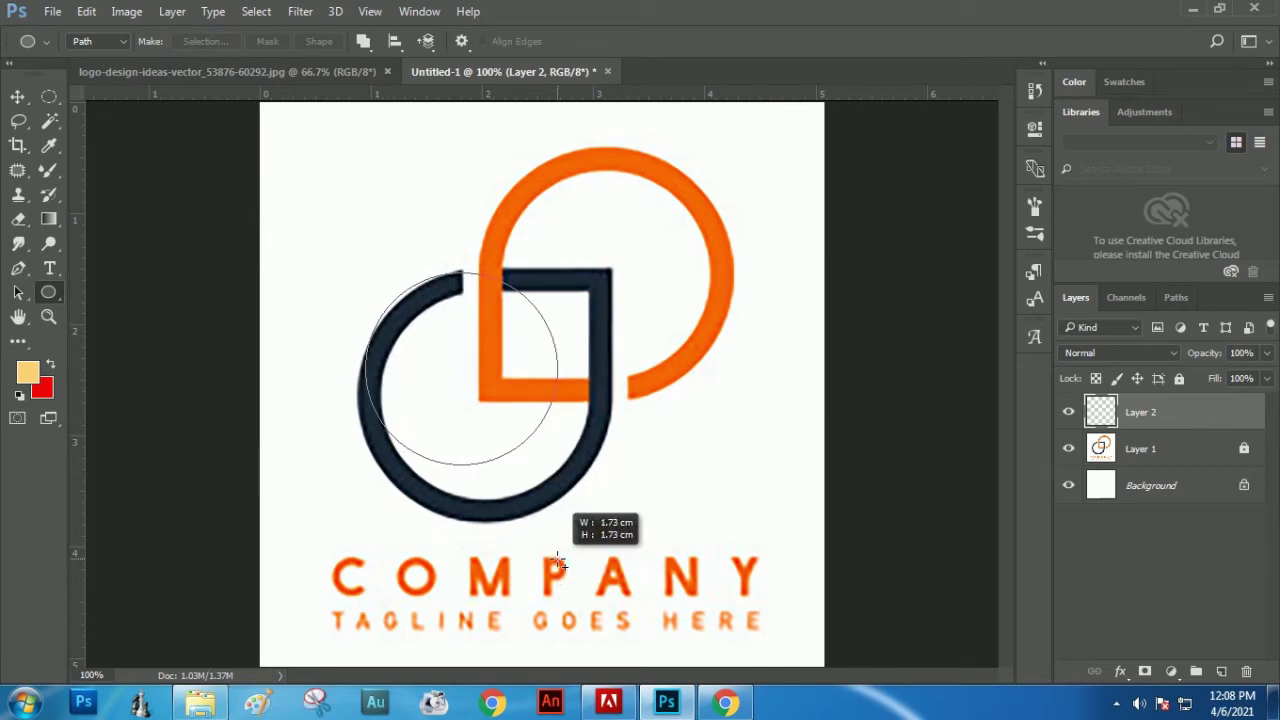
pyautogui.moveTo(560, 563); pyautogui.dragTo(560, 563)
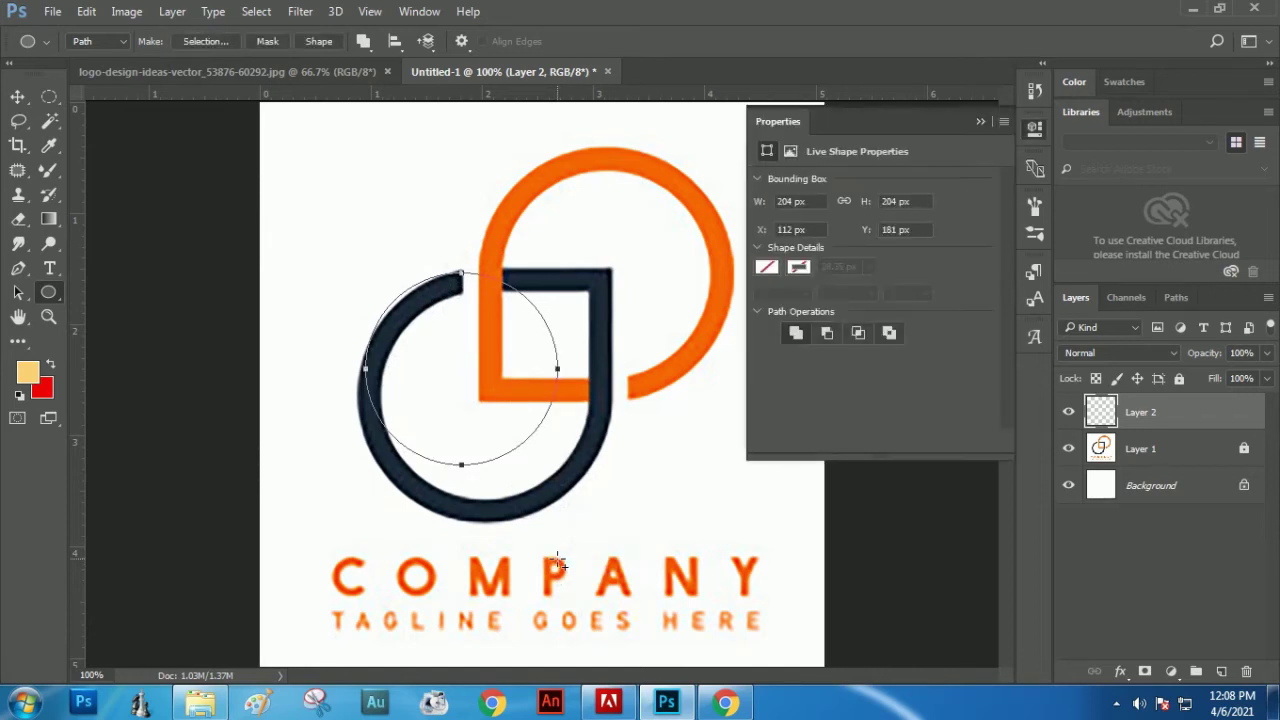
# - Move and scale the circular path to about 248 px wide so it follows the centreline of the dark ring
pyautogui.click(18, 295)
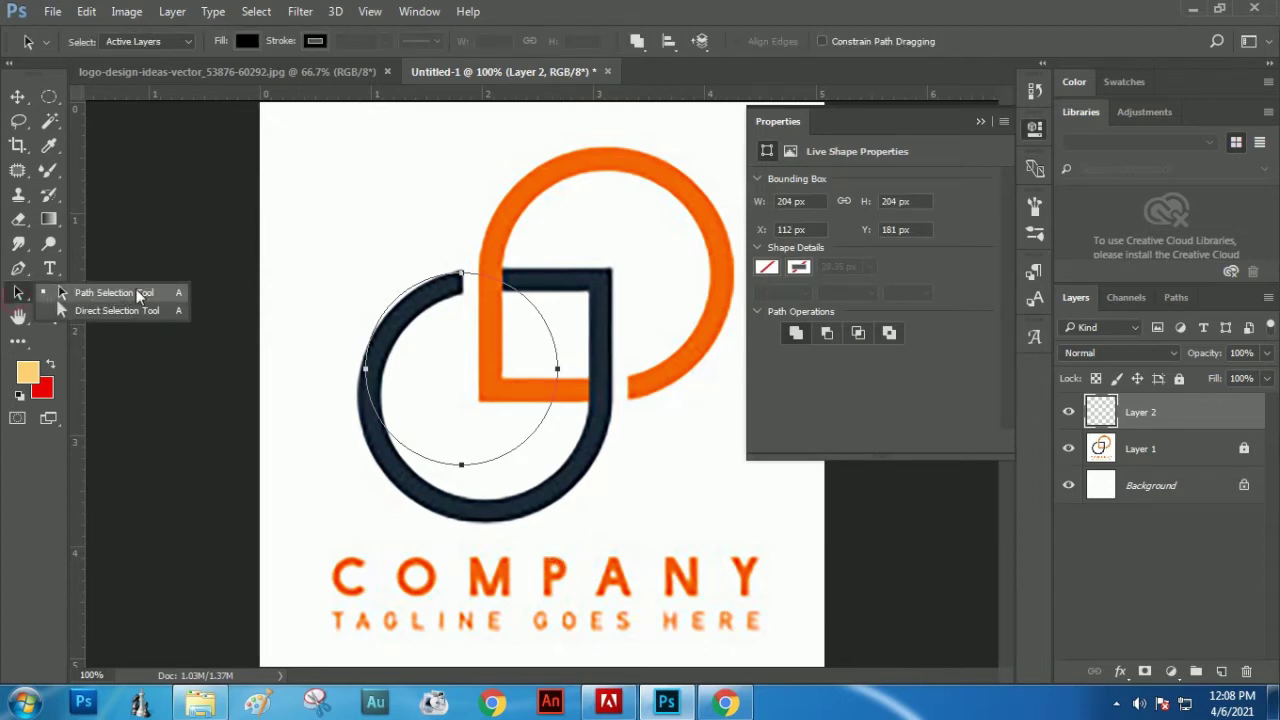
pyautogui.click(137, 293)
pyautogui.moveTo(417, 288)
pyautogui.mouseDown()
pyautogui.moveTo(448, 325)
pyautogui.moveTo(426, 293)
pyautogui.mouseUp()
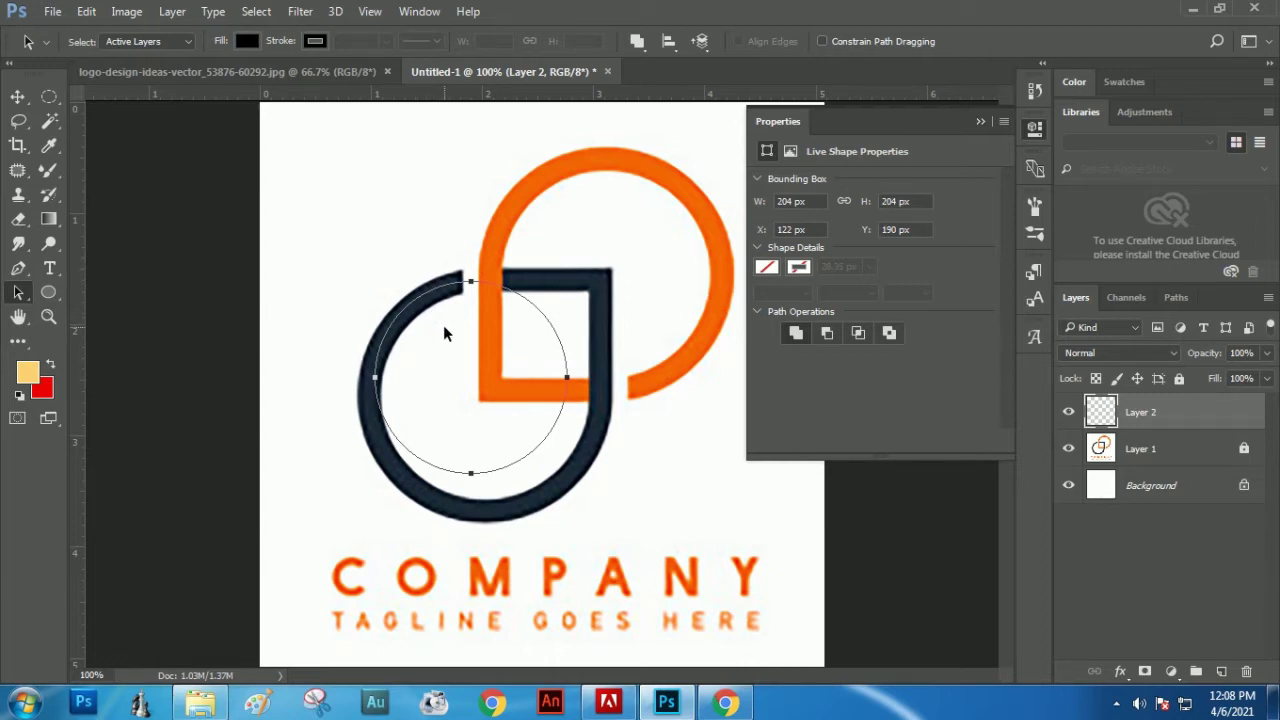
pyautogui.hotkey('ctrl', 't')
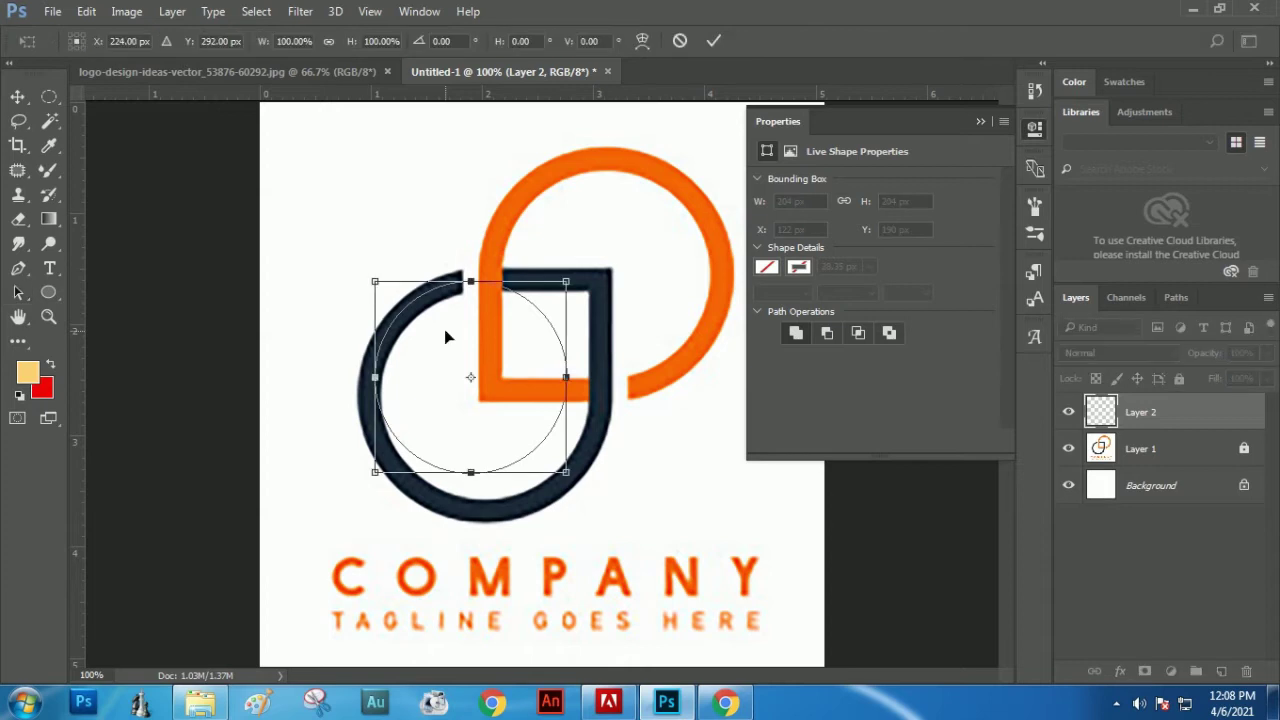
pyautogui.moveTo(568, 468); pyautogui.dragTo(599, 513)
pyautogui.moveTo(375, 508); pyautogui.dragTo(368, 507)
pyautogui.moveTo(363, 277); pyautogui.dragTo(357, 273)
pyautogui.moveTo(601, 511); pyautogui.dragTo(597, 510)
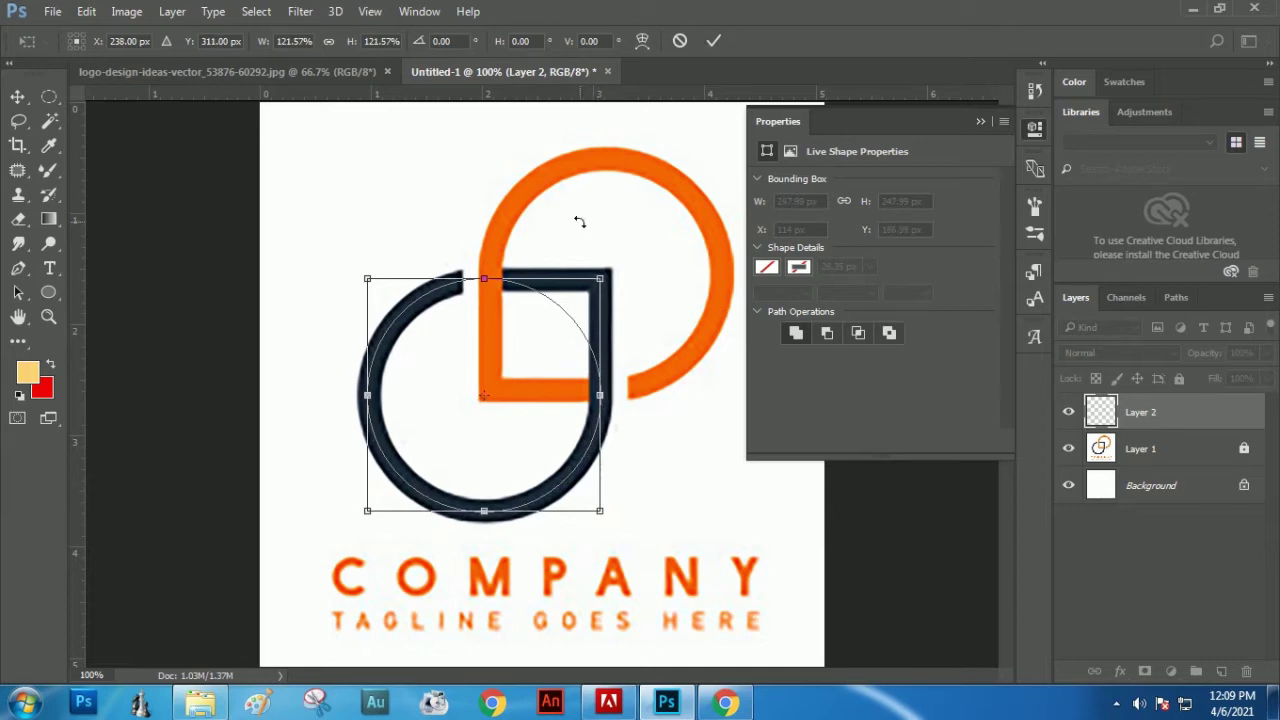
pyautogui.press('Return')
pyautogui.press('a')
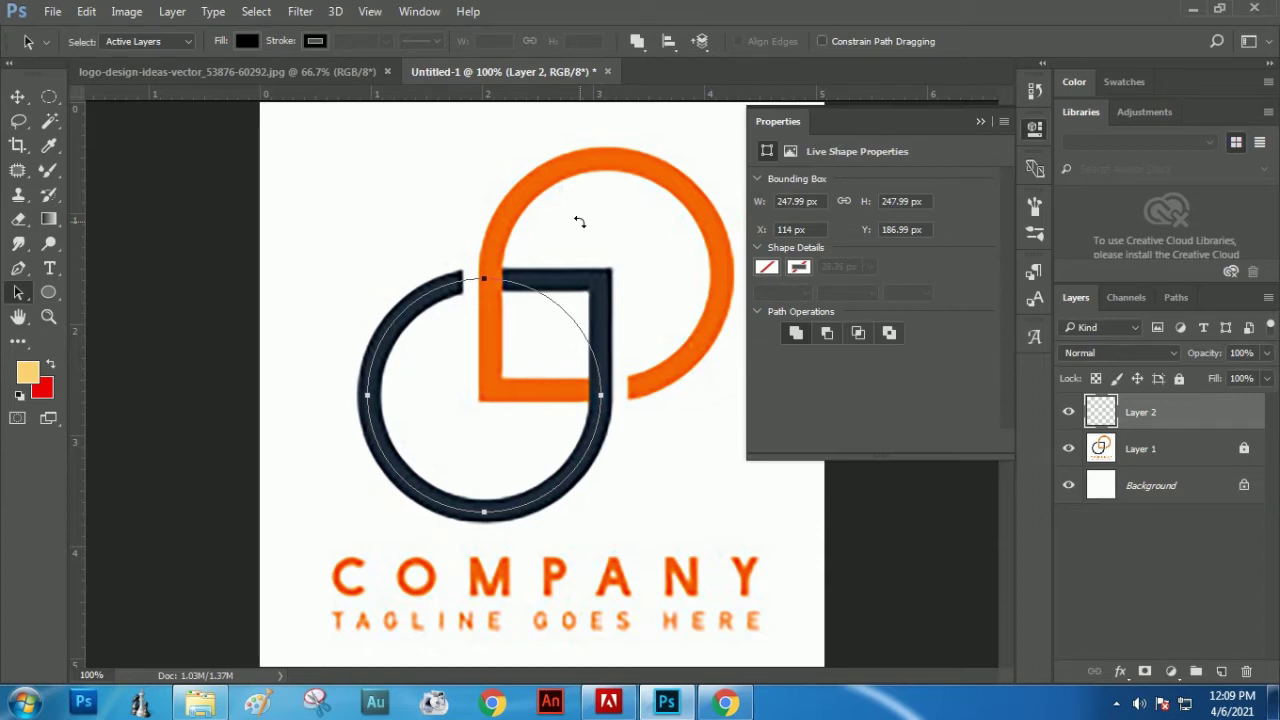
pyautogui.click(580, 224)
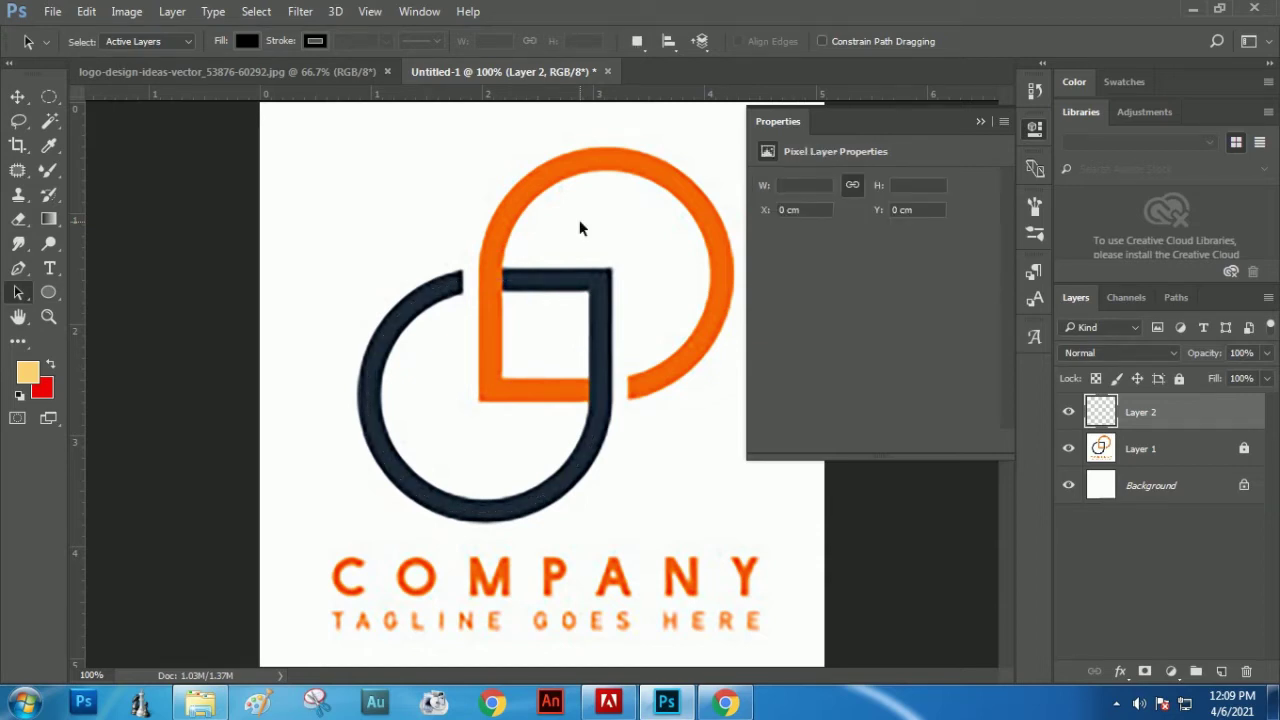
# - Load the circular work path as a selection and return to the layer list
pyautogui.click(1177, 296)
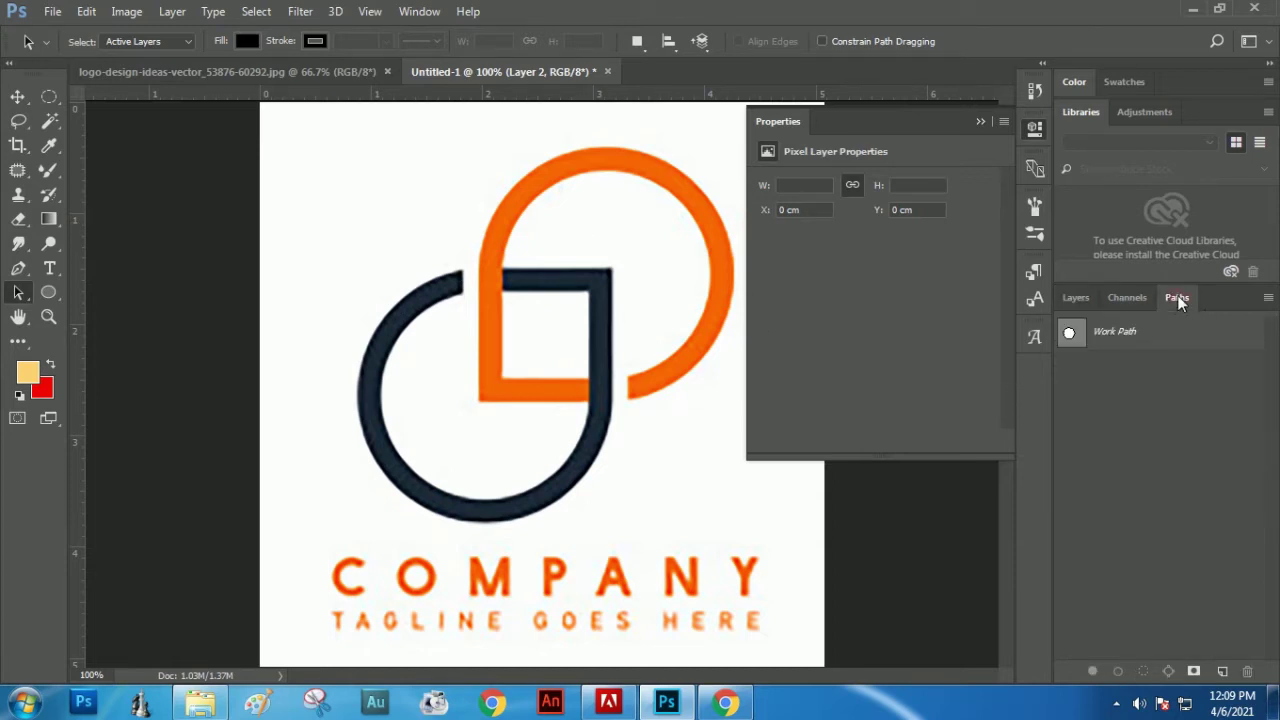
pyautogui.click(1136, 336)
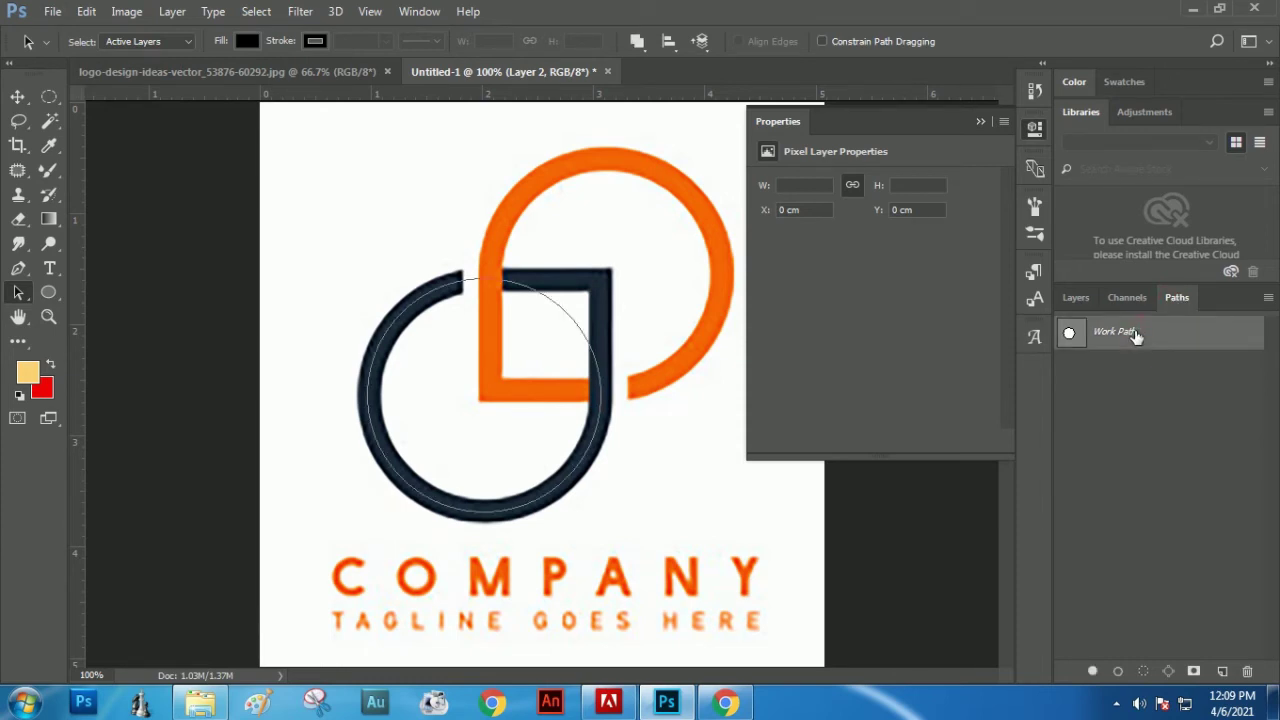
pyautogui.click(1145, 674)
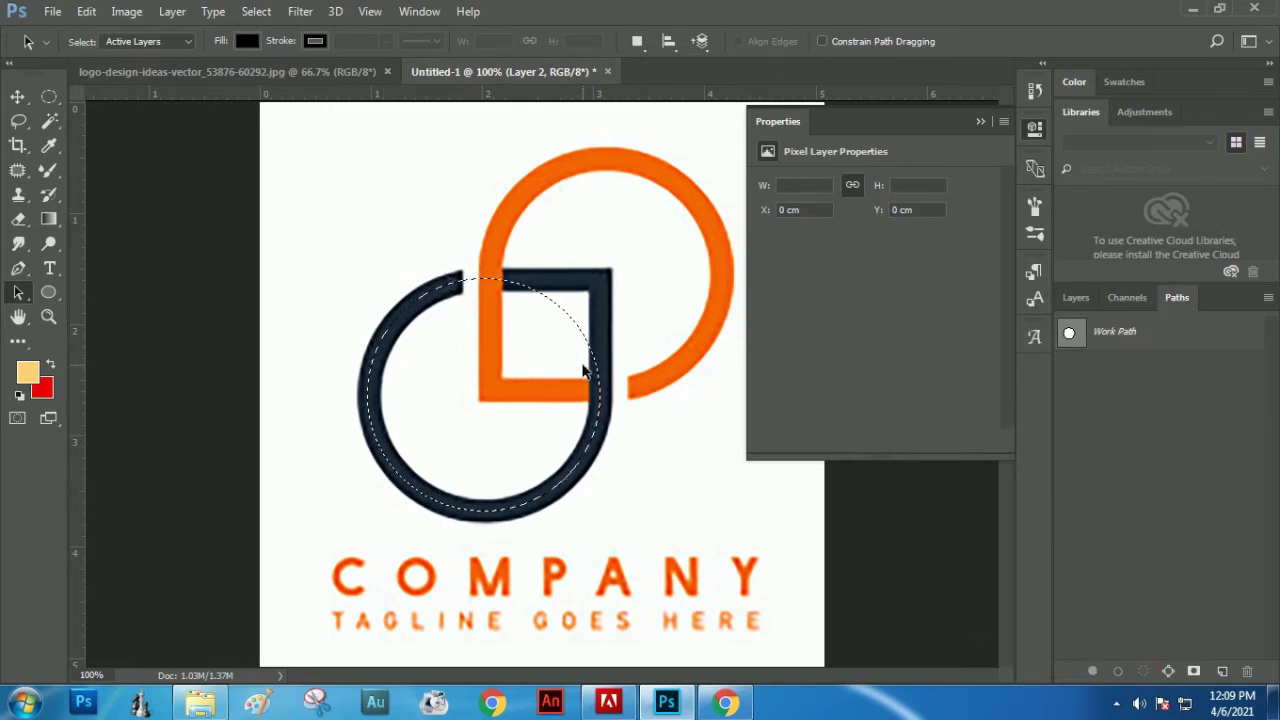
pyautogui.click(1075, 297)
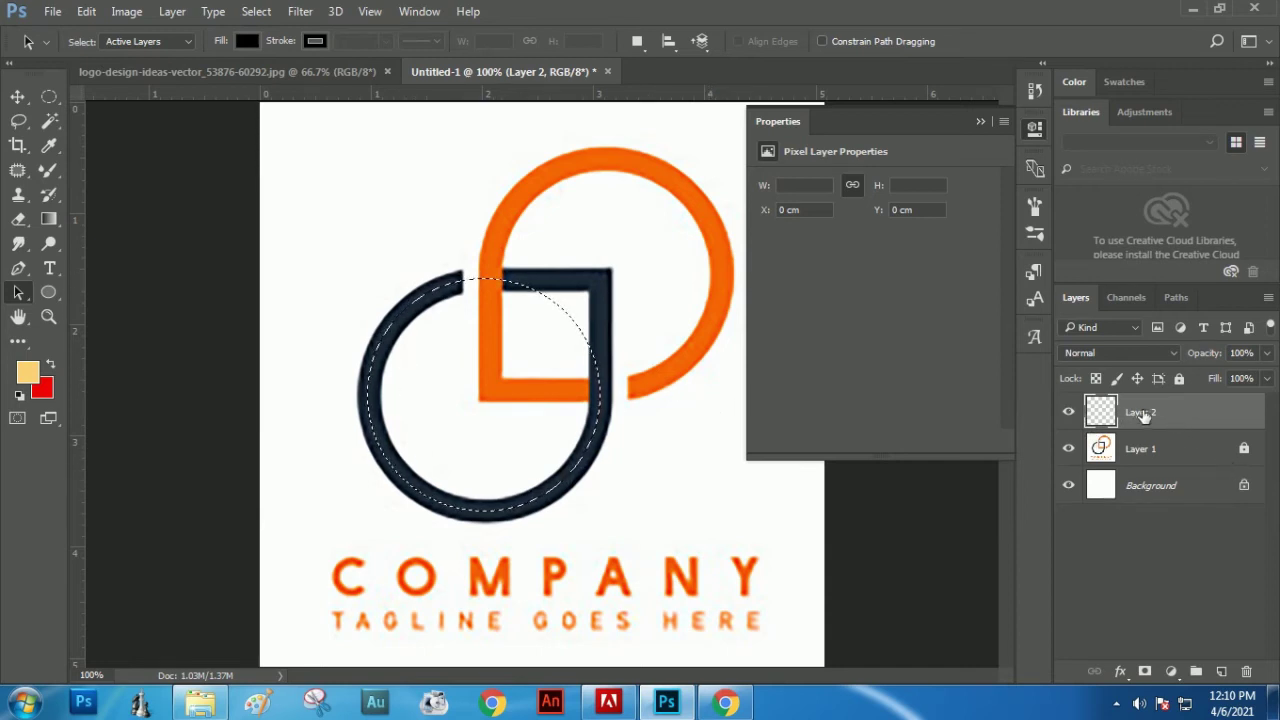
# - Try a 10 px centred stroke along the circular selection on Layer 2 and undo it
pyautogui.click(85, 14)
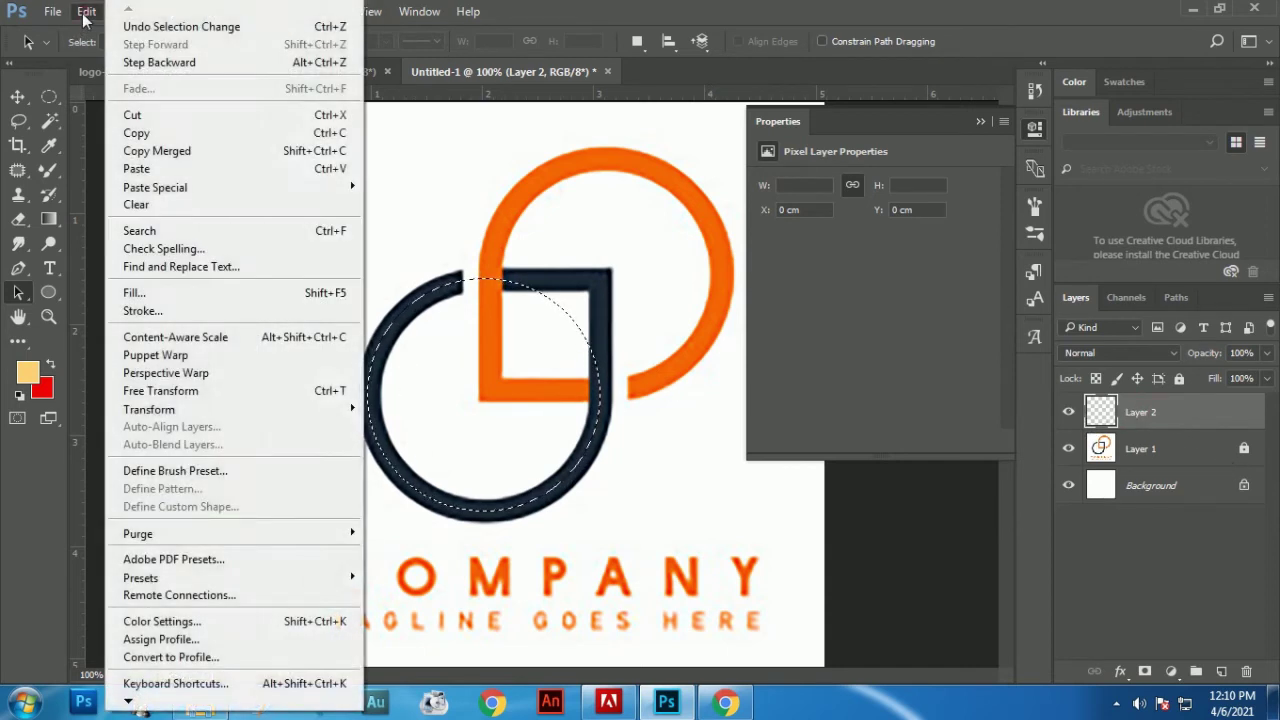
pyautogui.click(152, 312)
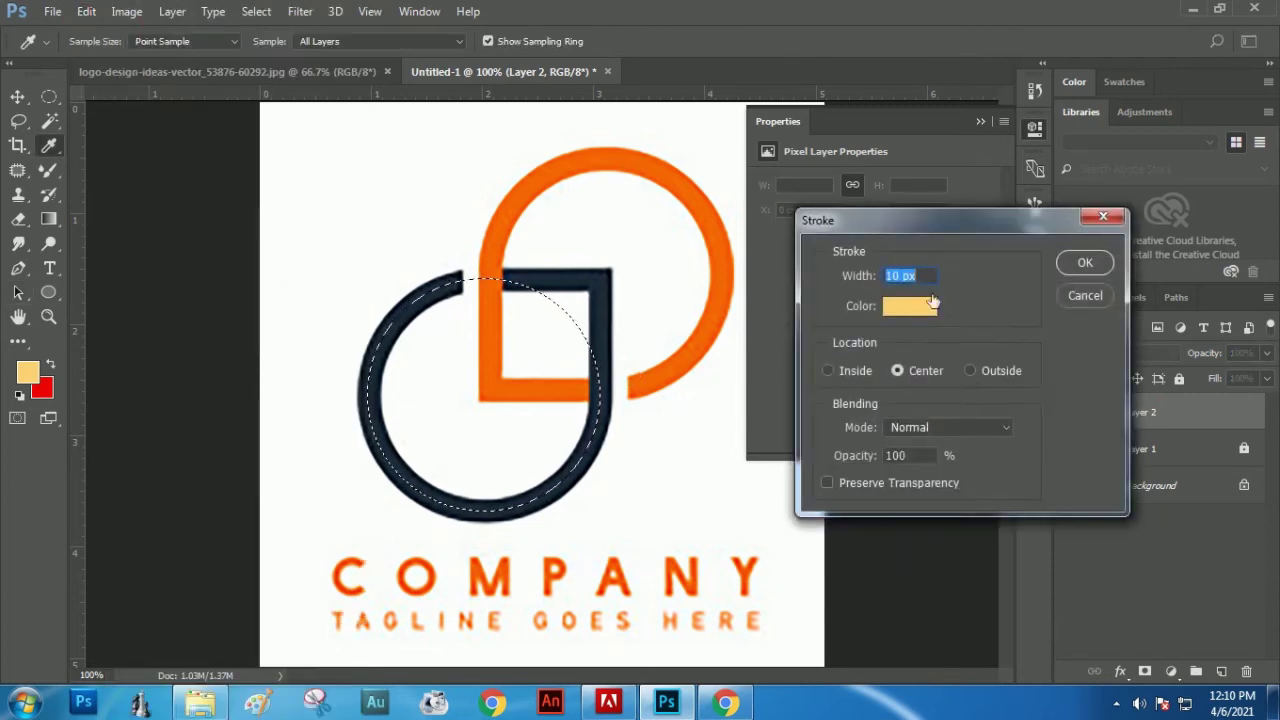
pyautogui.click(901, 276)
pyautogui.click(898, 369)
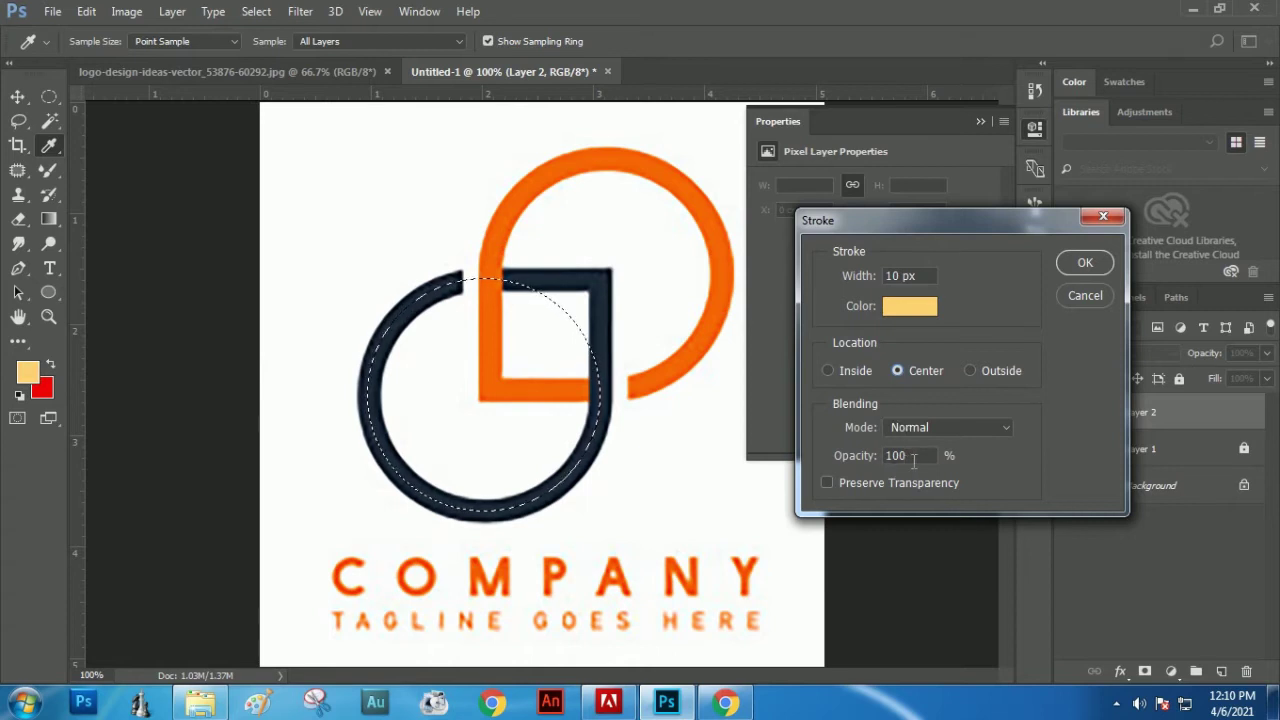
pyautogui.click(1085, 263)
pyautogui.press('a')
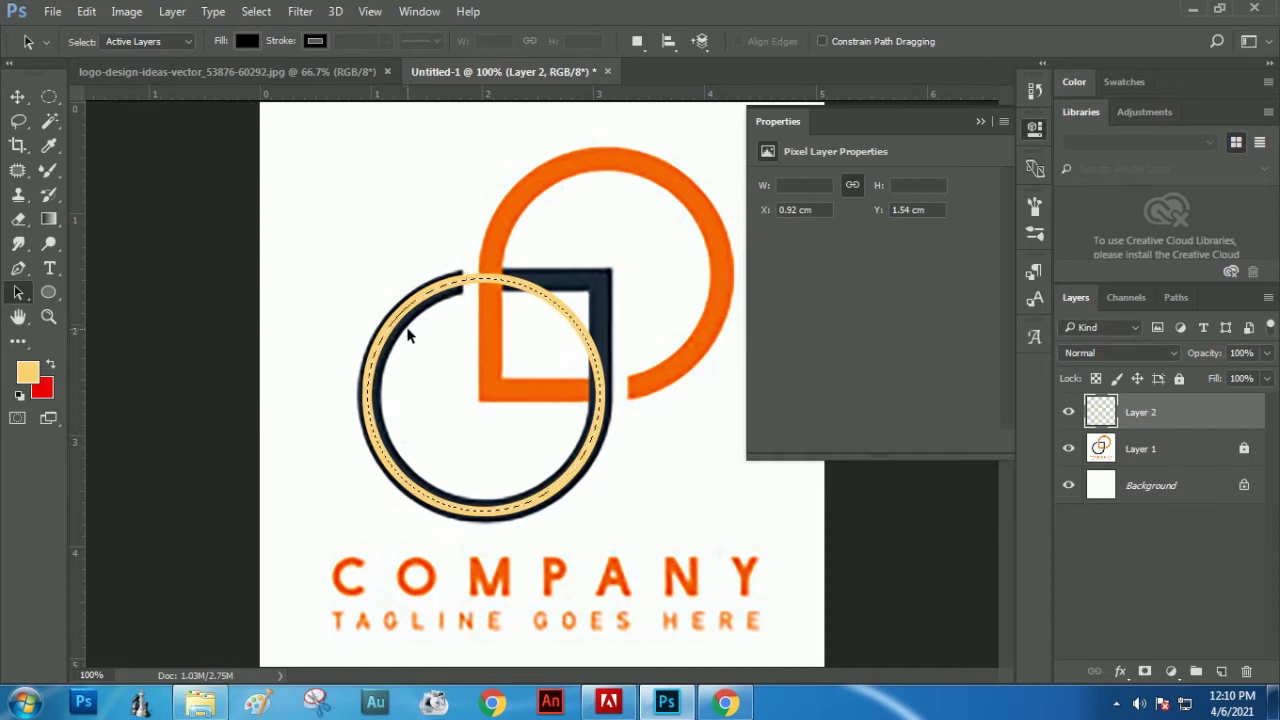
pyautogui.click(86, 11)
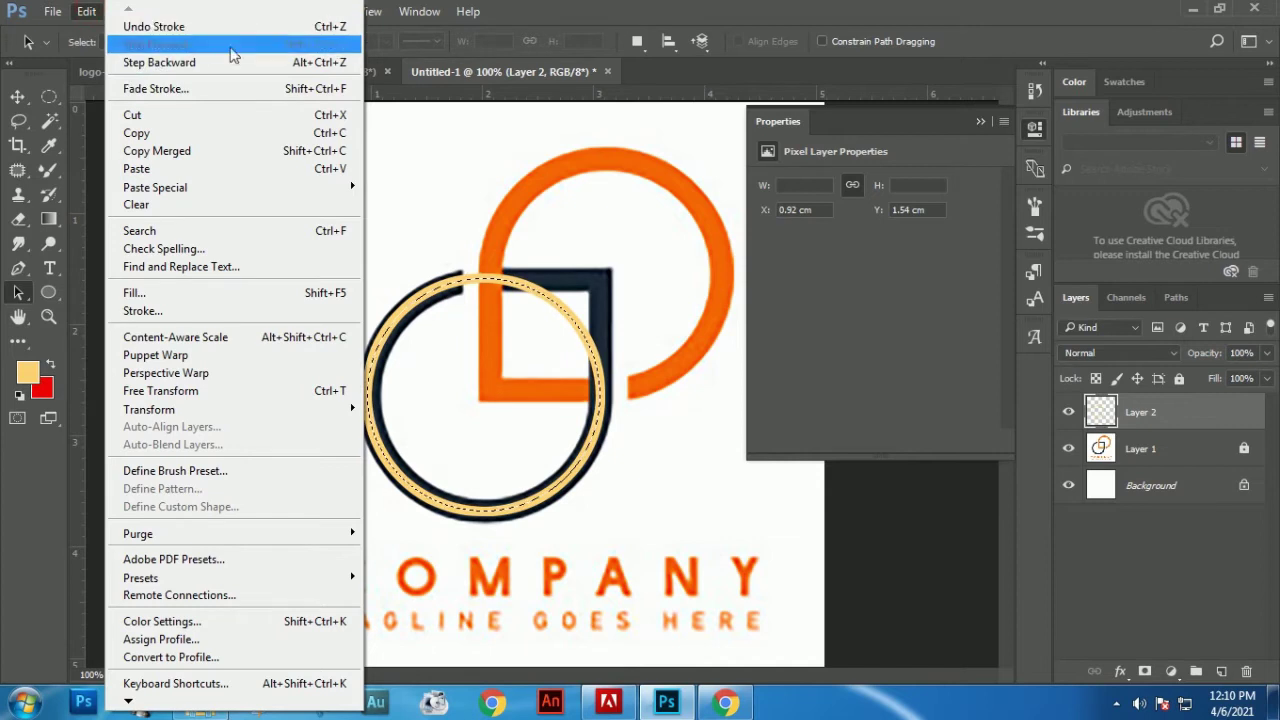
pyautogui.click(325, 63)
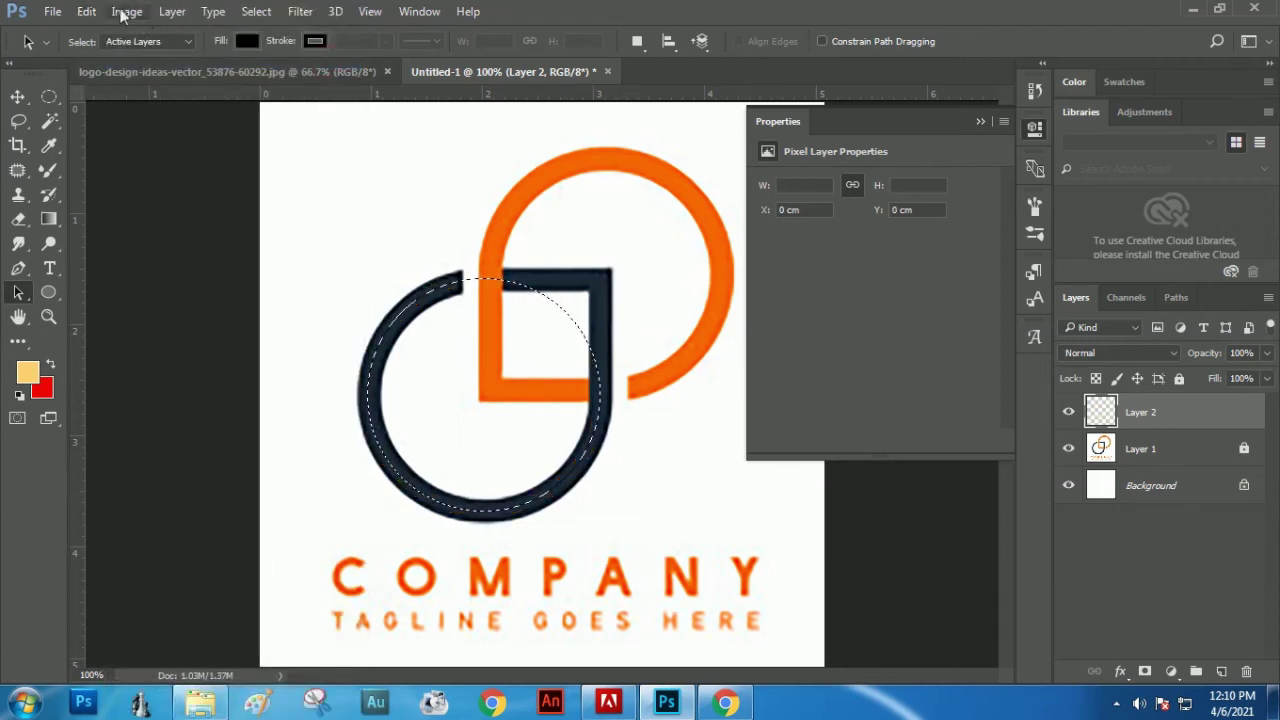
# - Stroke the circular selection on Layer 2 with a 16 px light yellow line, location Center
pyautogui.click(88, 11)
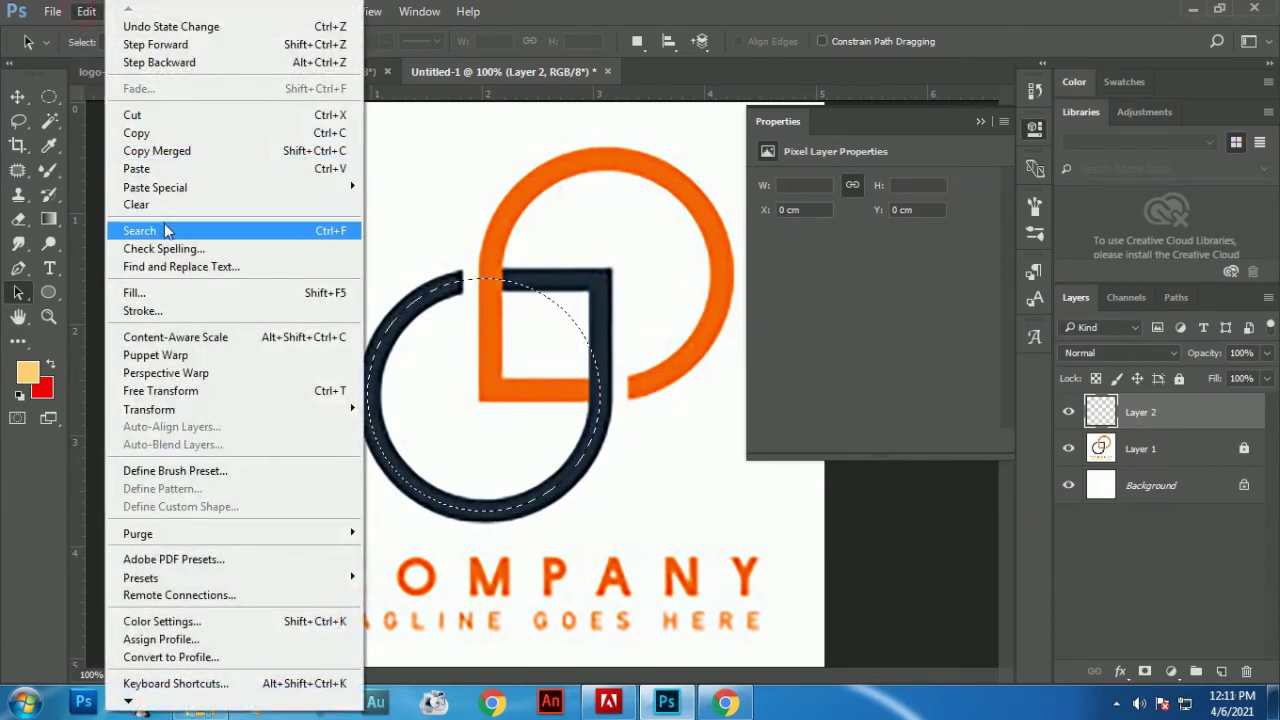
pyautogui.click(143, 310)
pyautogui.write('16')
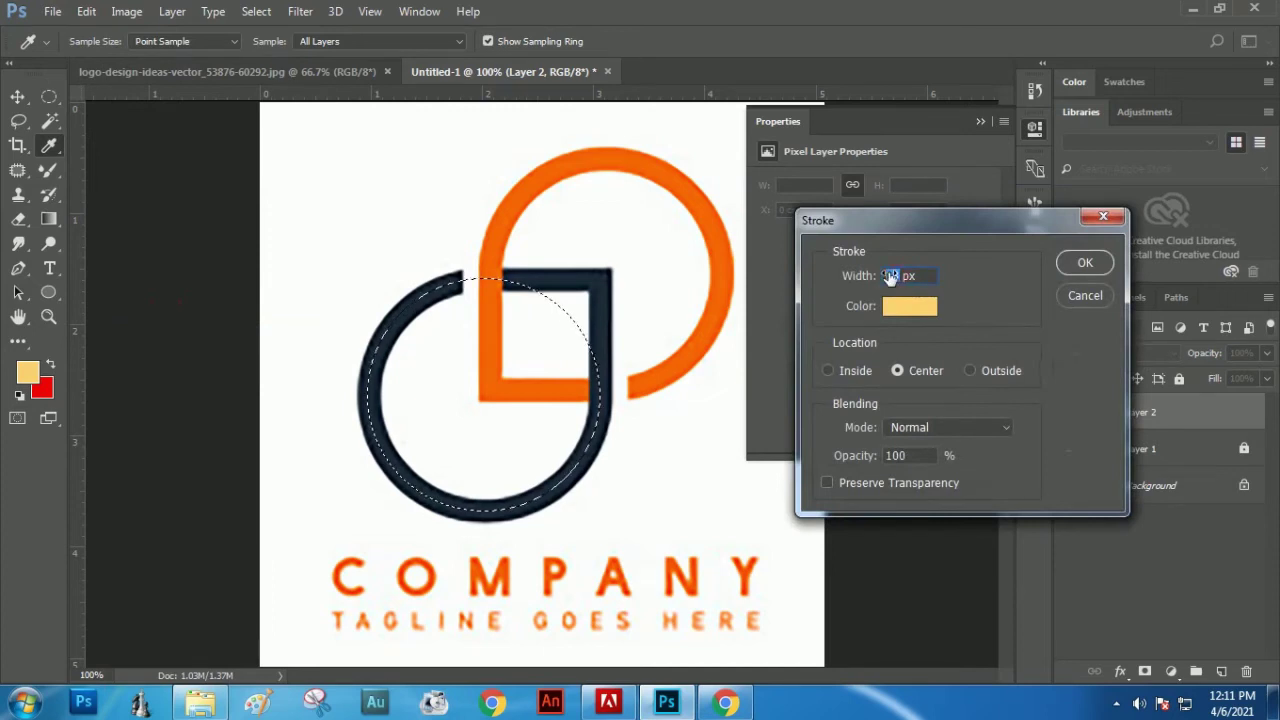
pyautogui.click(1085, 262)
pyautogui.press('a')
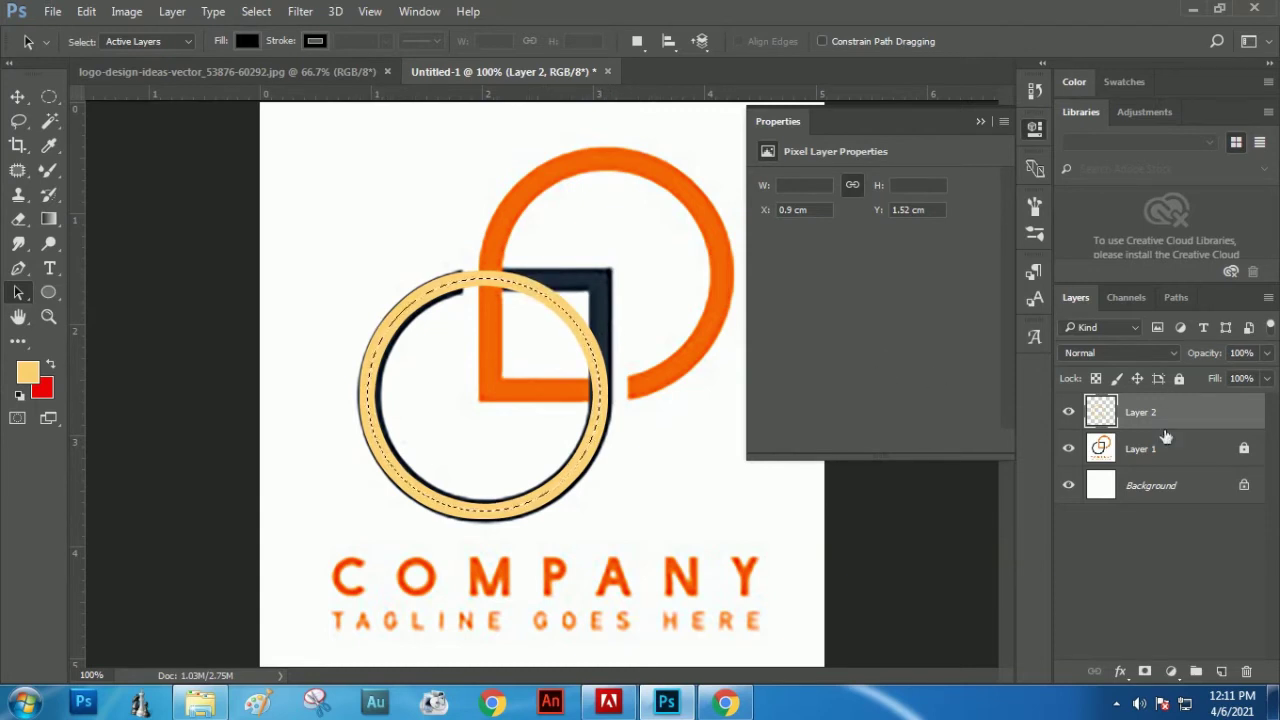
# - Add a new empty layer above the stroked ring's layer and make it active
pyautogui.click(1224, 673)
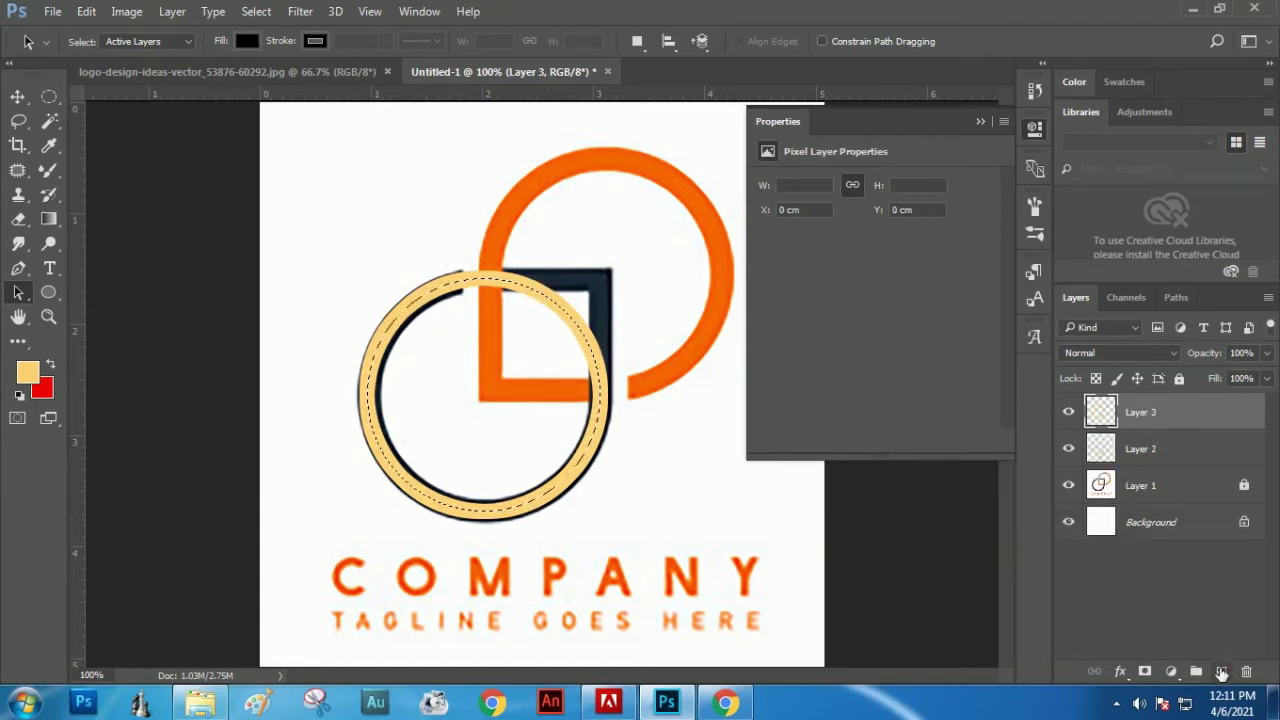
pyautogui.click(1140, 452)
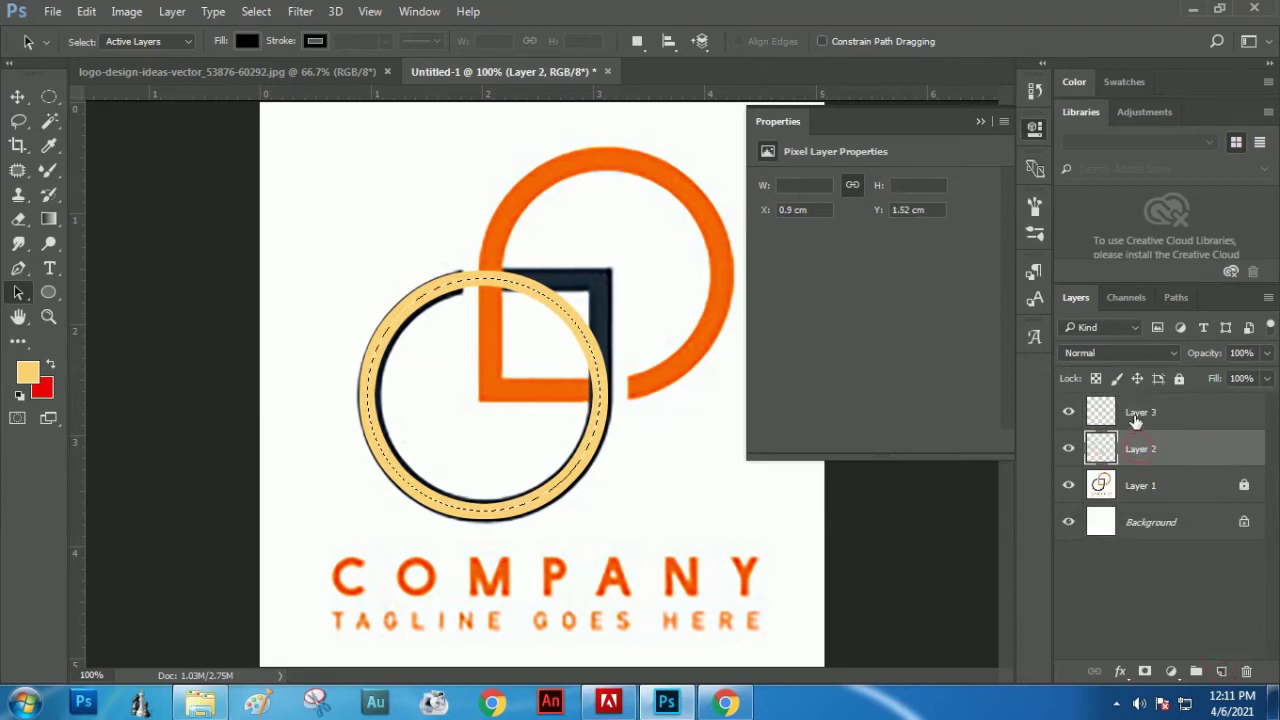
pyautogui.click(1141, 414)
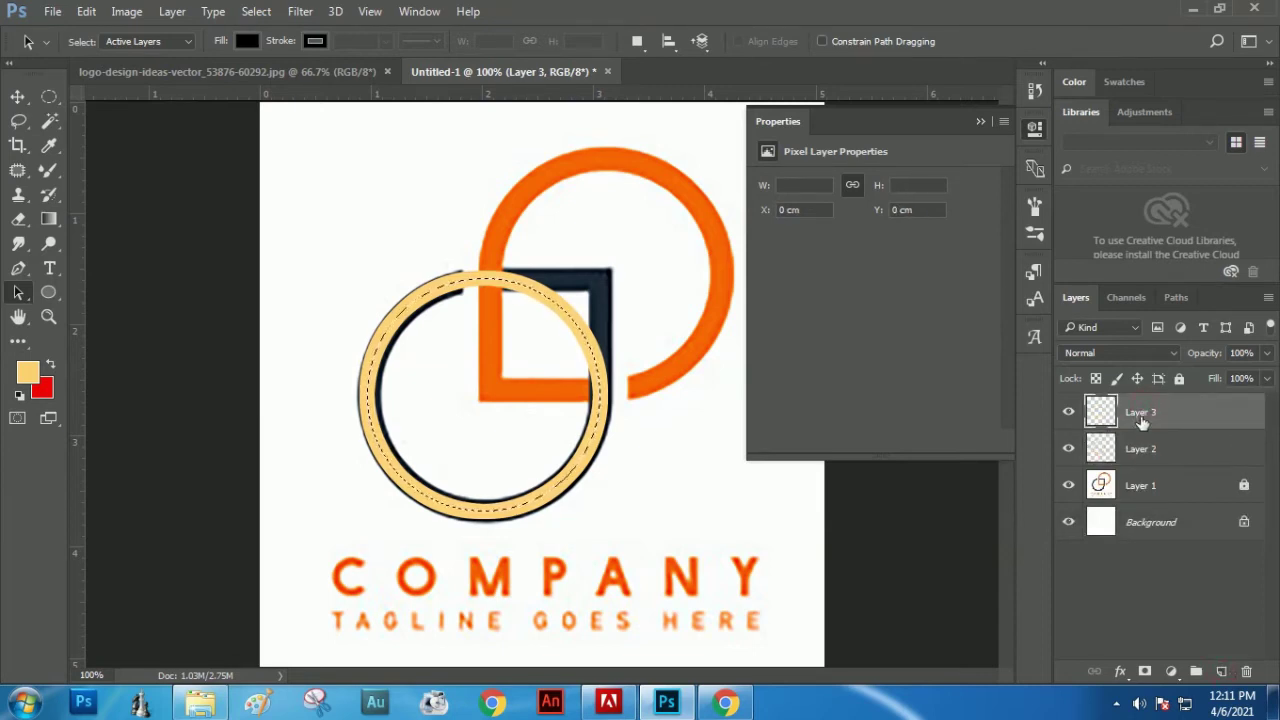
# - Replace the circular selection with a square Rectangular Marquee selection along the centrelines of the logo's inner square
pyautogui.click(54, 96)
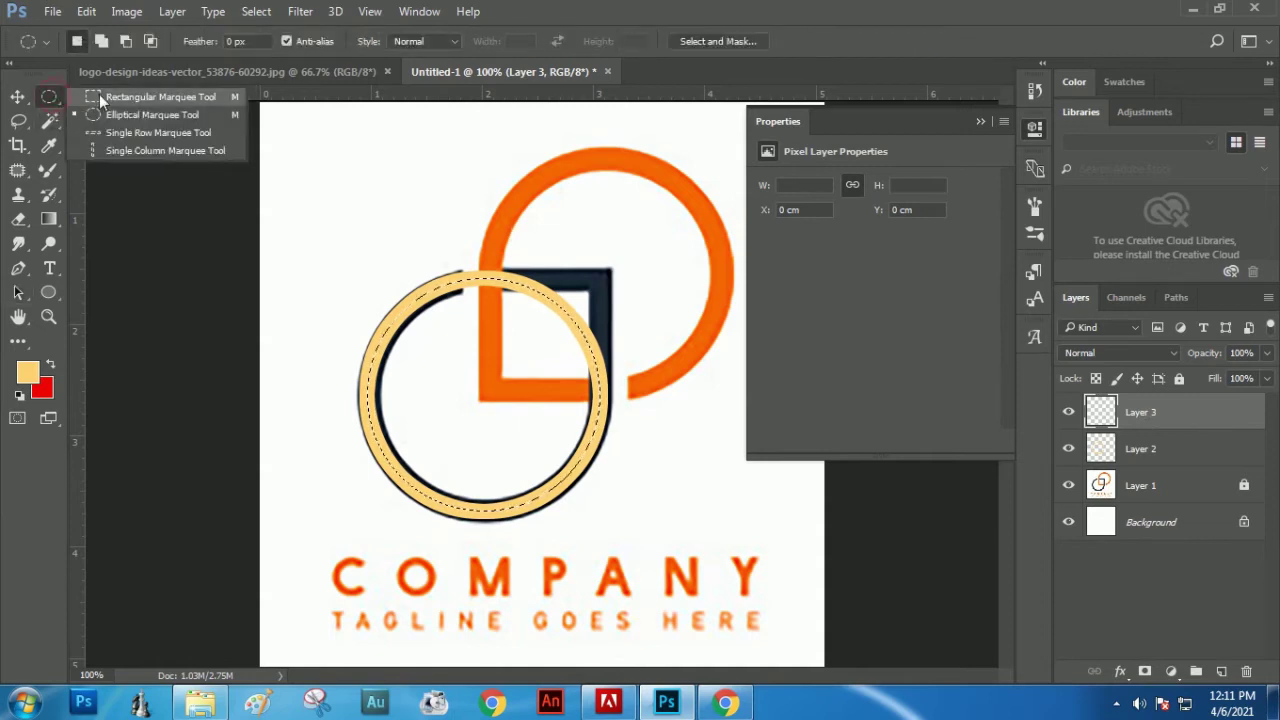
pyautogui.click(99, 96)
pyautogui.click(622, 292)
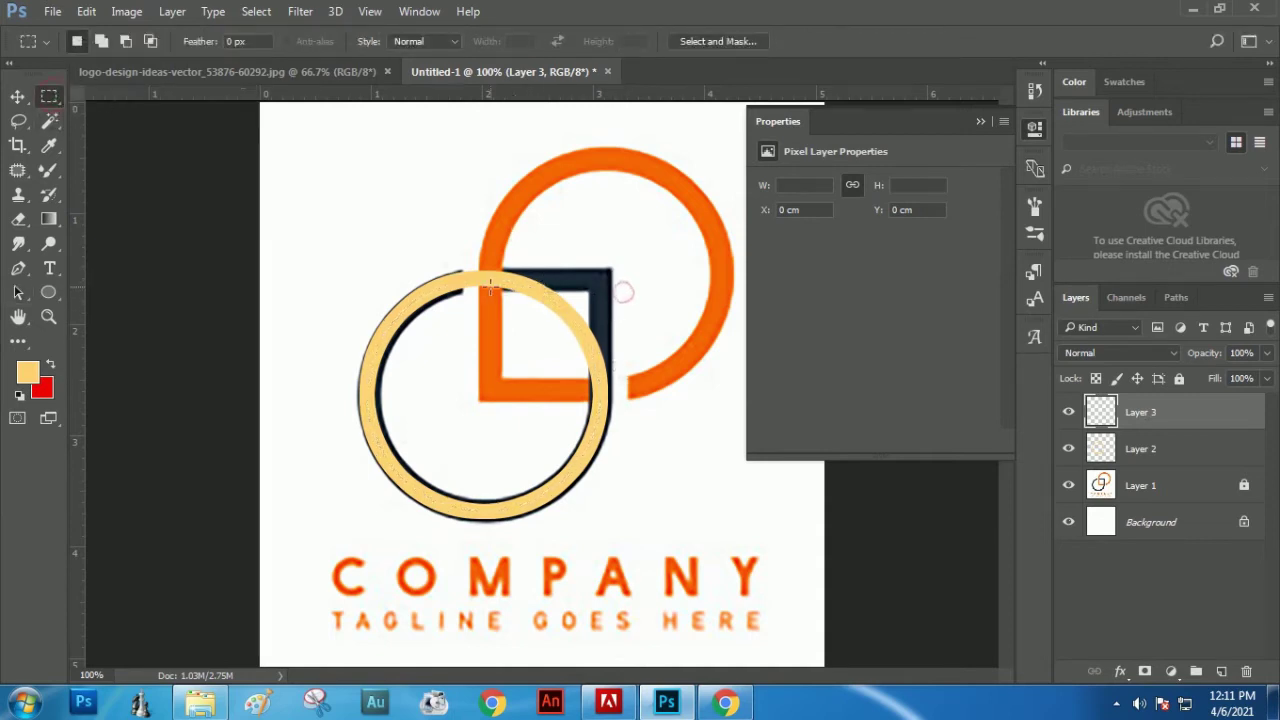
pyautogui.moveTo(597, 282); pyautogui.dragTo(487, 390)
pyautogui.moveTo(503, 392); pyautogui.dragTo(489, 359)
# - Stroke the square selection on Layer 3 with a 16 px centred light yellow line and deselect it
pyautogui.click(84, 12)
pyautogui.click(176, 312)
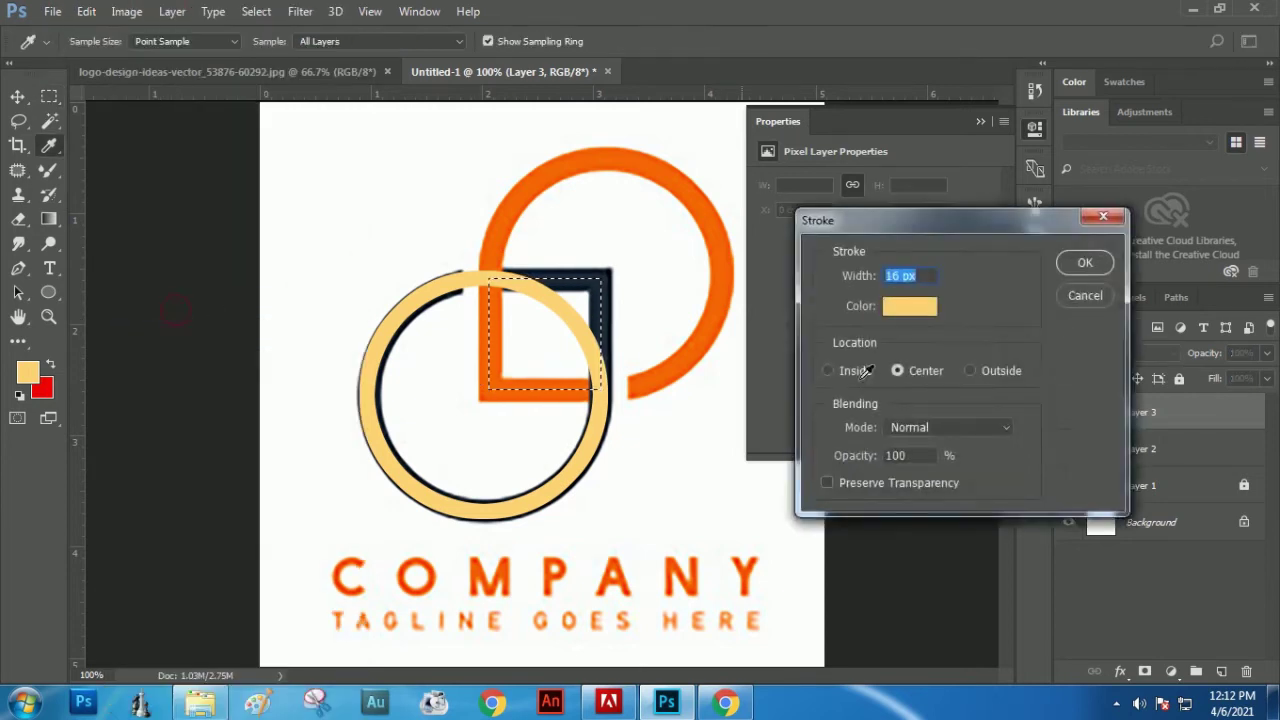
pyautogui.click(1084, 264)
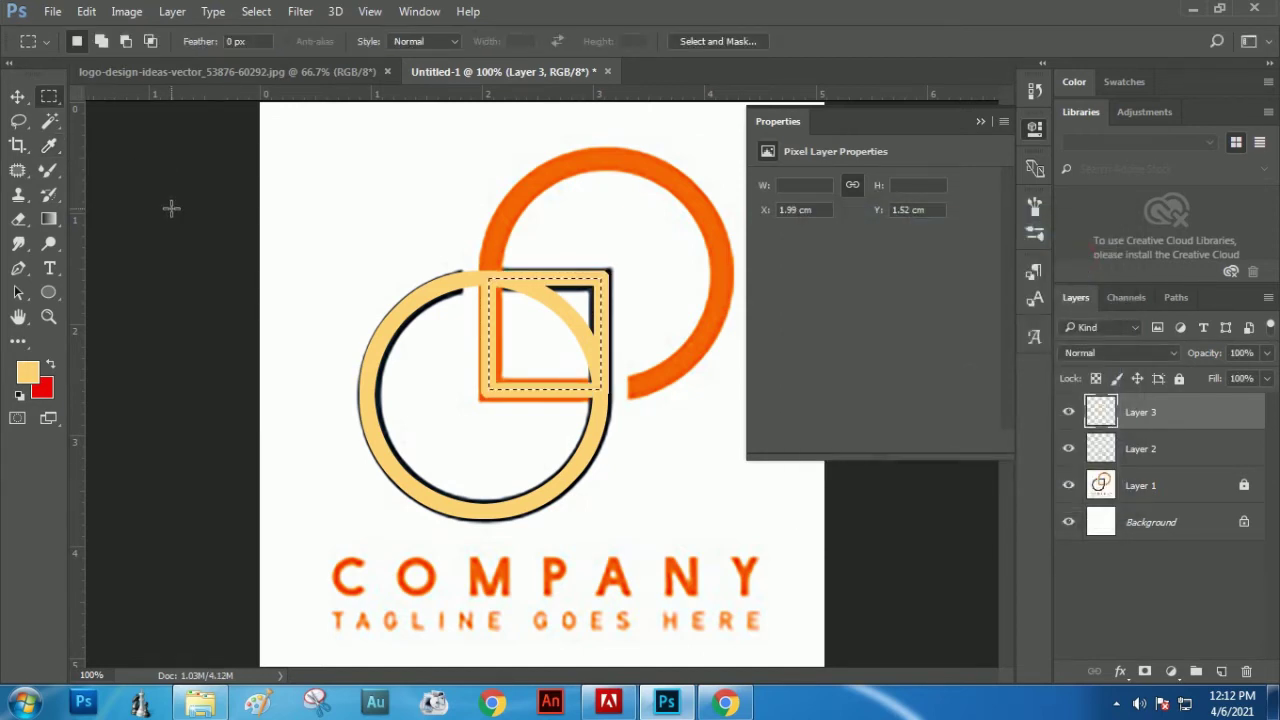
pyautogui.click(247, 15)
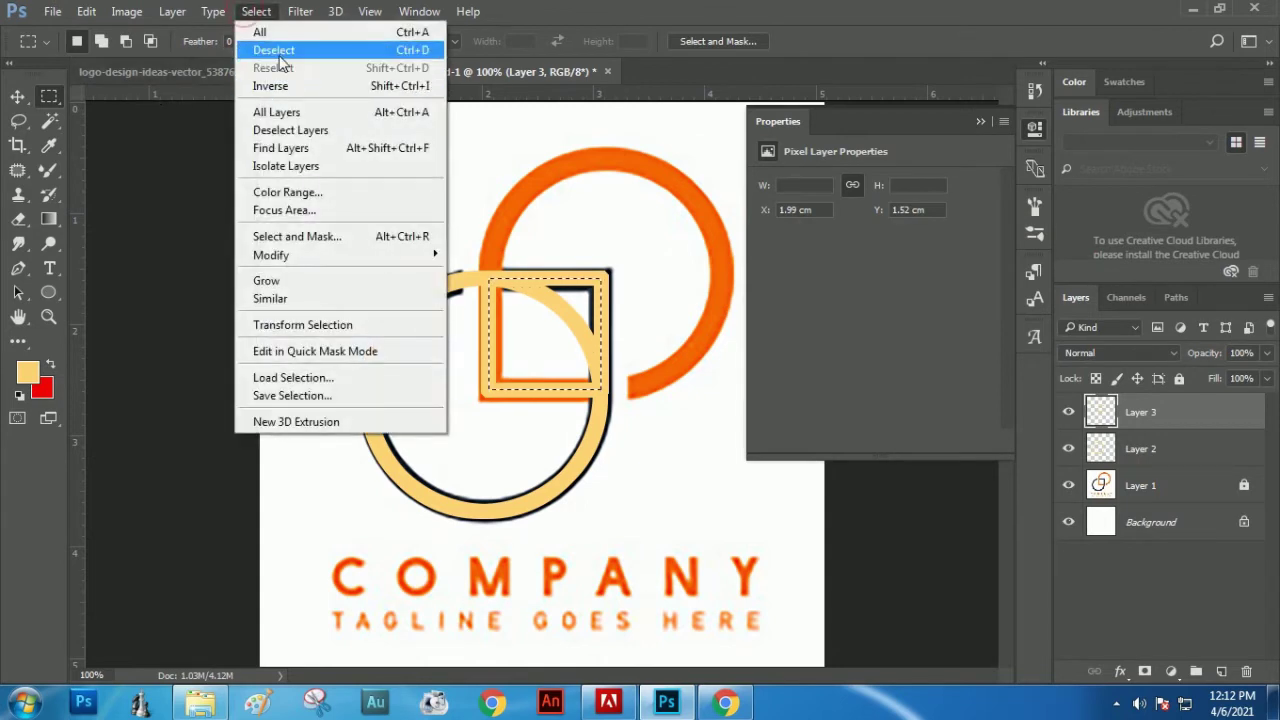
pyautogui.click(279, 49)
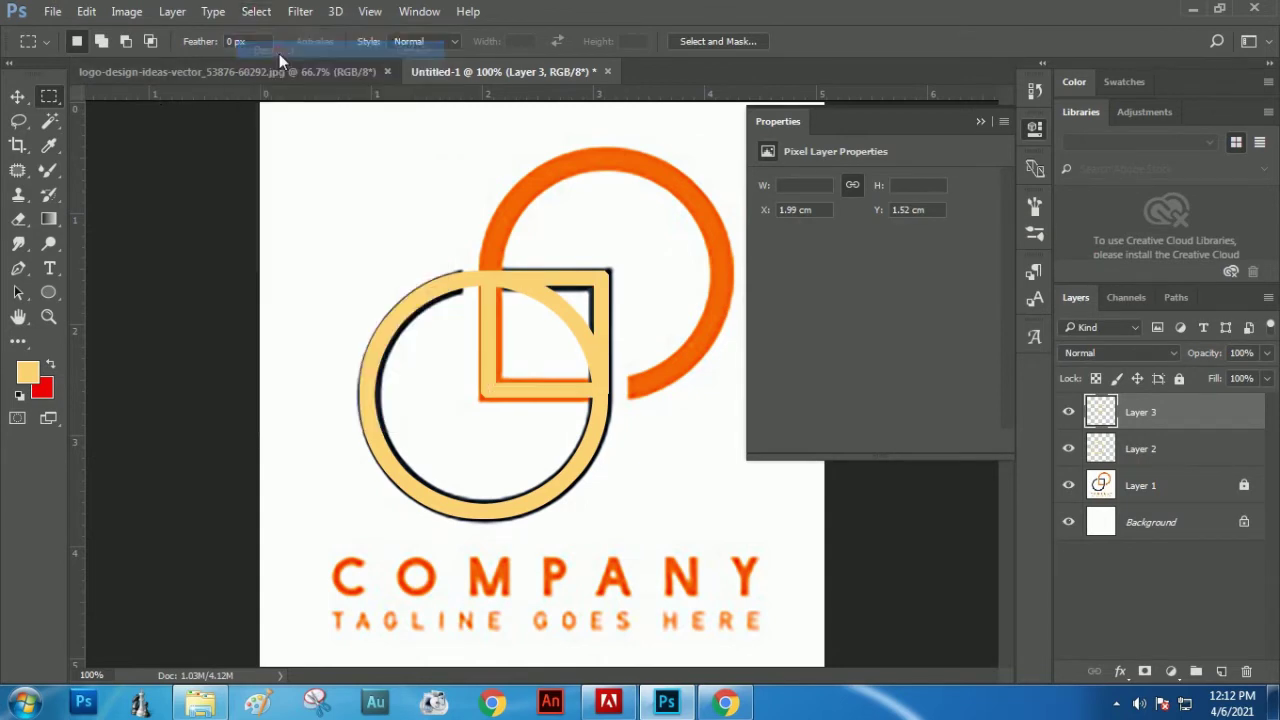
# - Nudge the stroked square 1 px left so its outer edge lines up with the ring
pyautogui.click(17, 96)
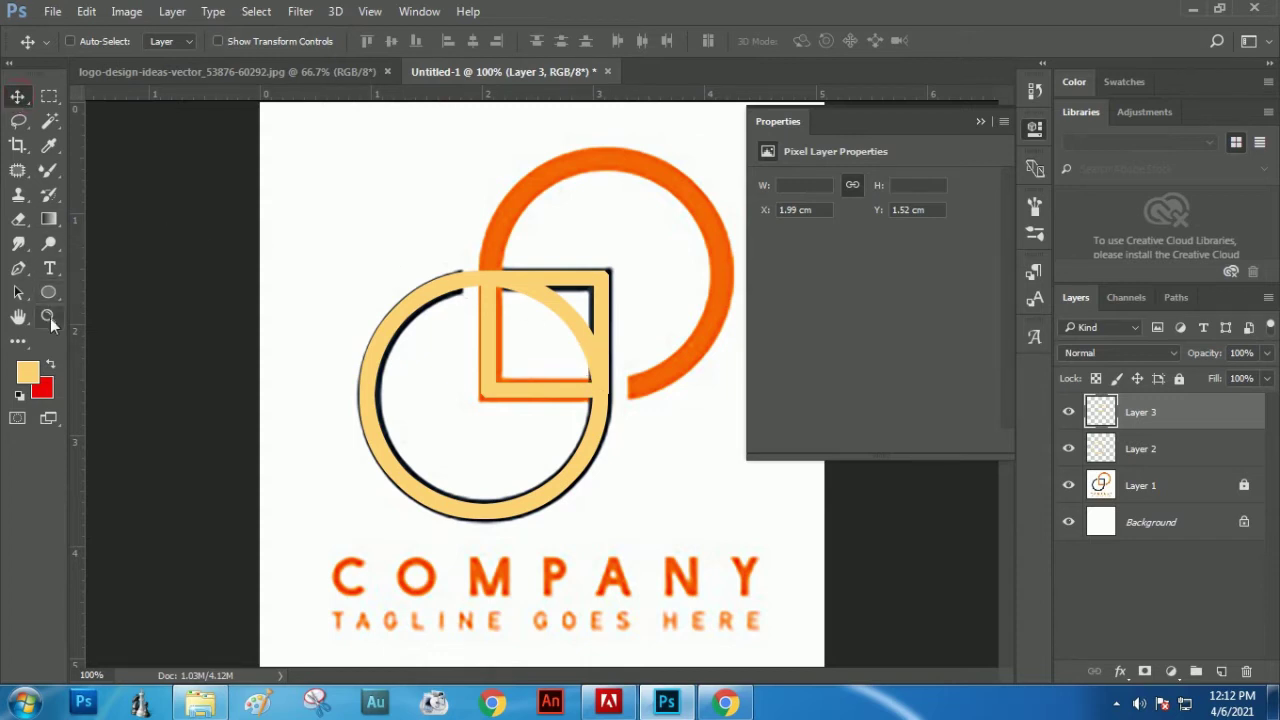
pyautogui.click(47, 317)
pyautogui.moveTo(622, 380); pyautogui.dragTo(684, 495)
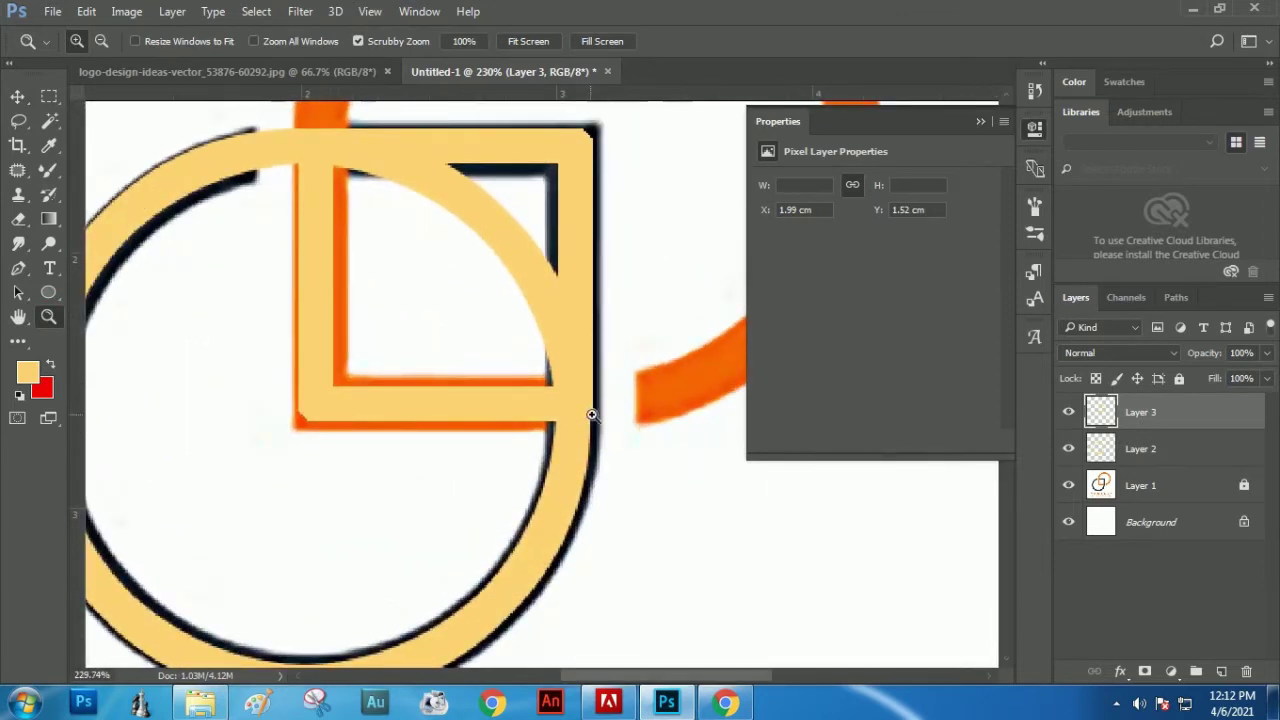
pyautogui.click(17, 95)
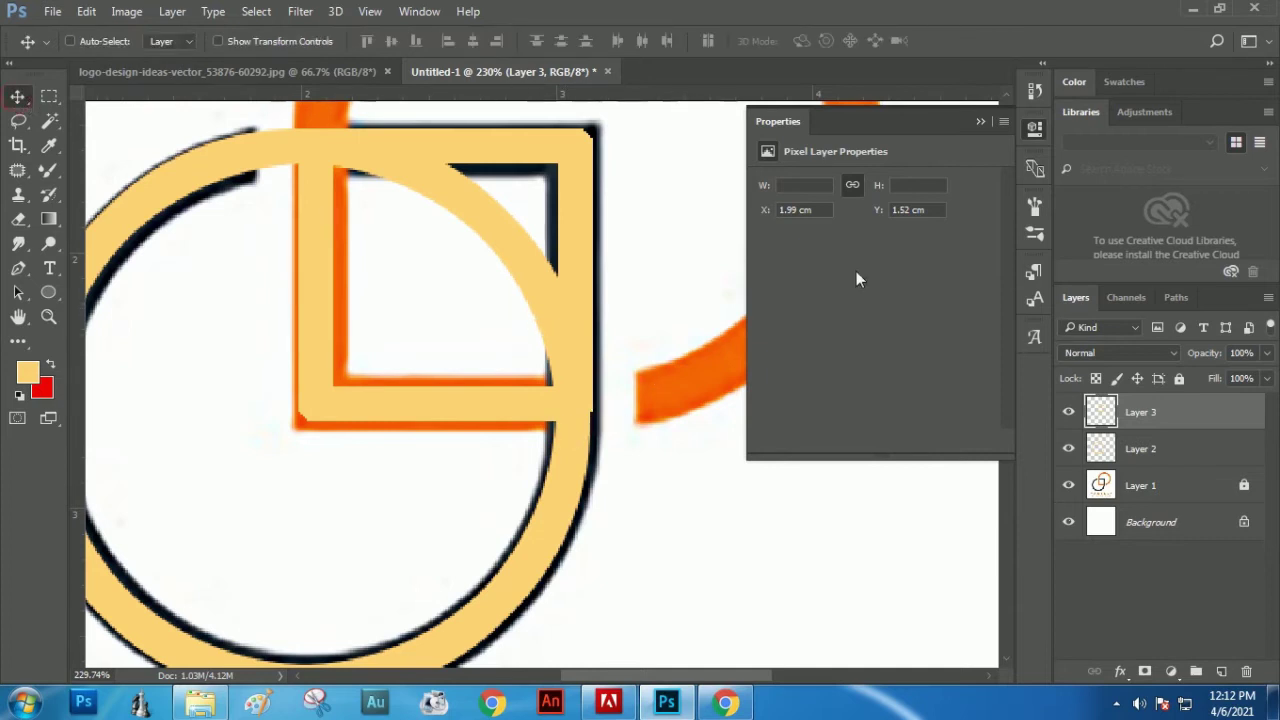
pyautogui.press('Left')
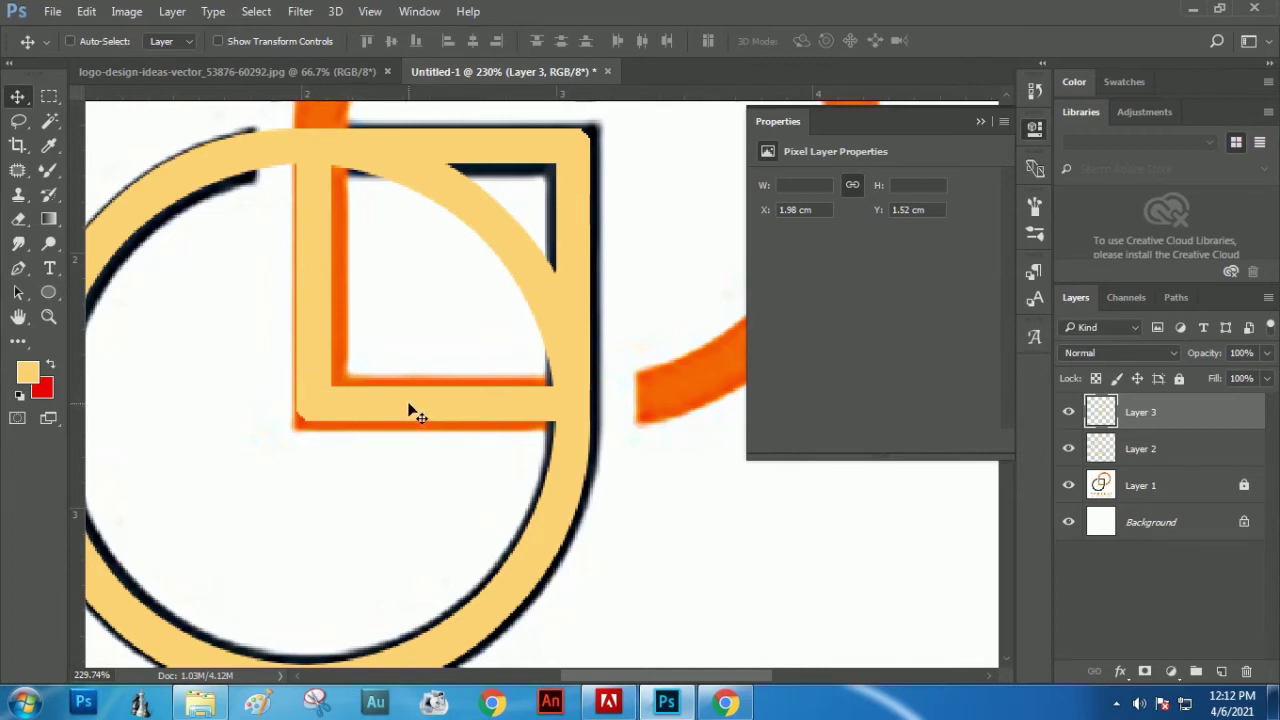
# - Load the ring outline from Layer 2 as a selection, invert it, and make Layer 2 active
pyautogui.click(1140, 412)
pyautogui.press('ctrl')
pyautogui.keyDown('ctrl'); pyautogui.click(1102, 450); pyautogui.keyUp('ctrl')
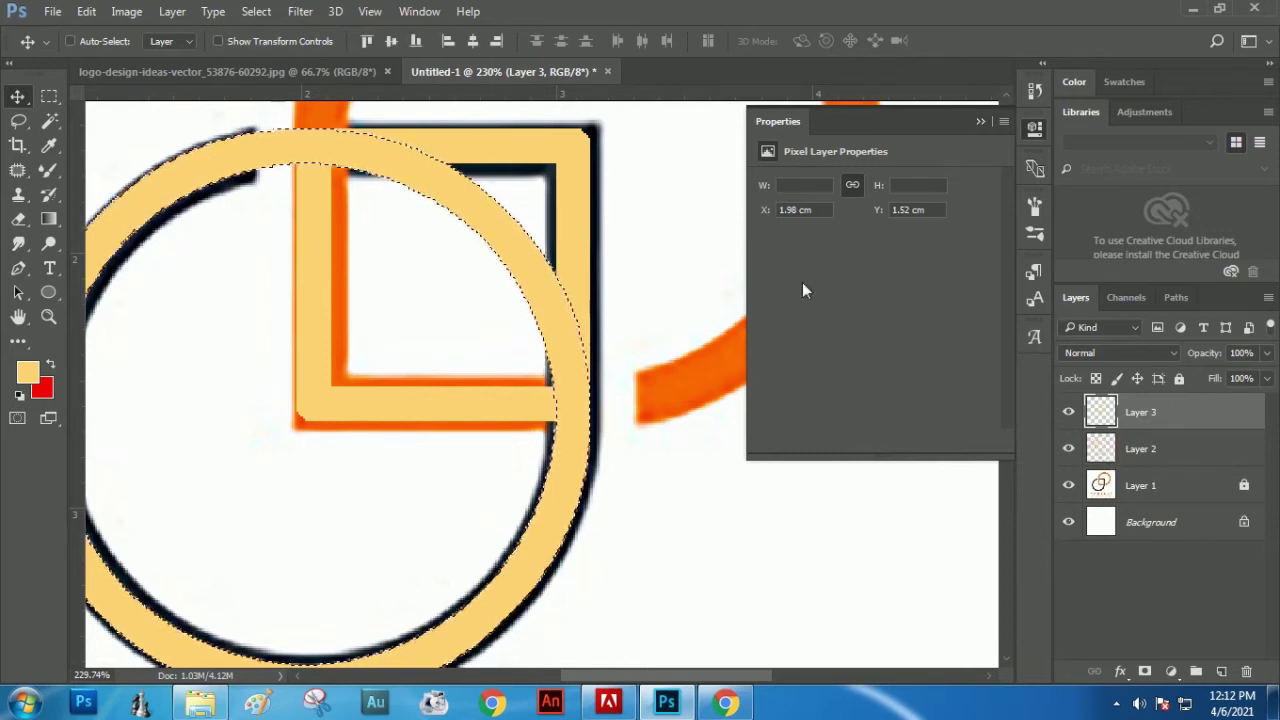
pyautogui.click(252, 14)
pyautogui.click(279, 90)
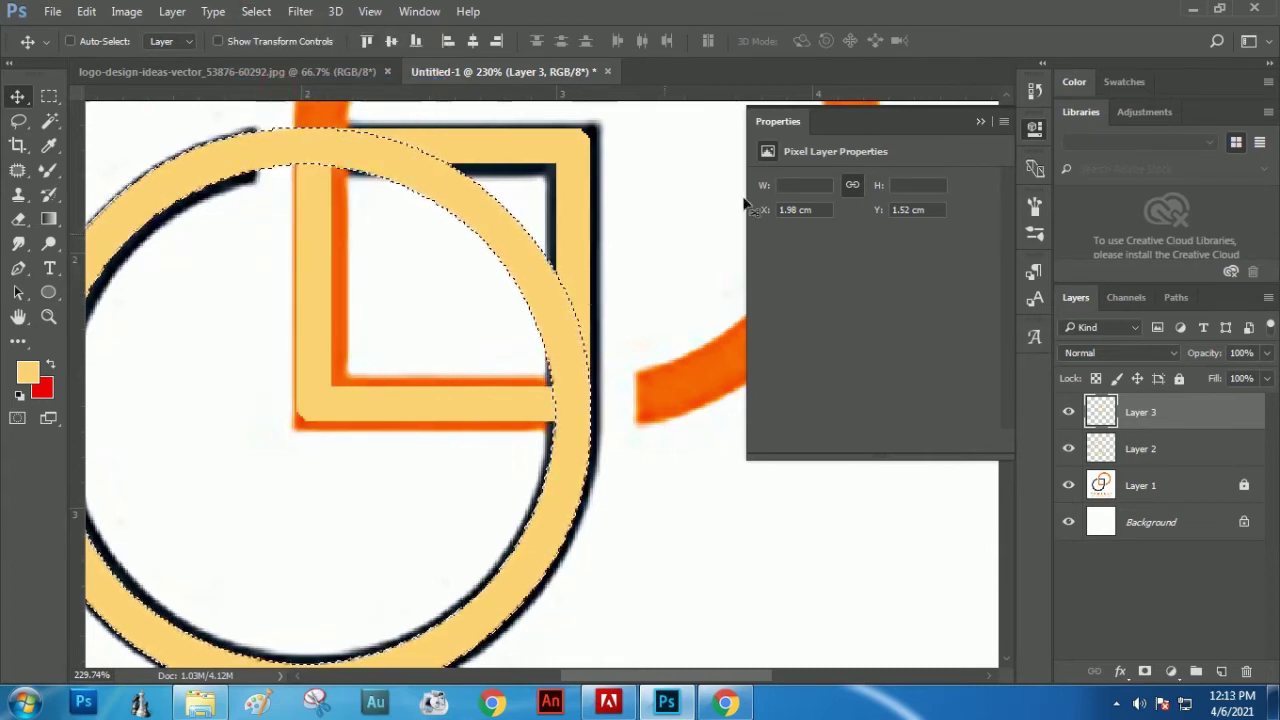
pyautogui.click(1139, 450)
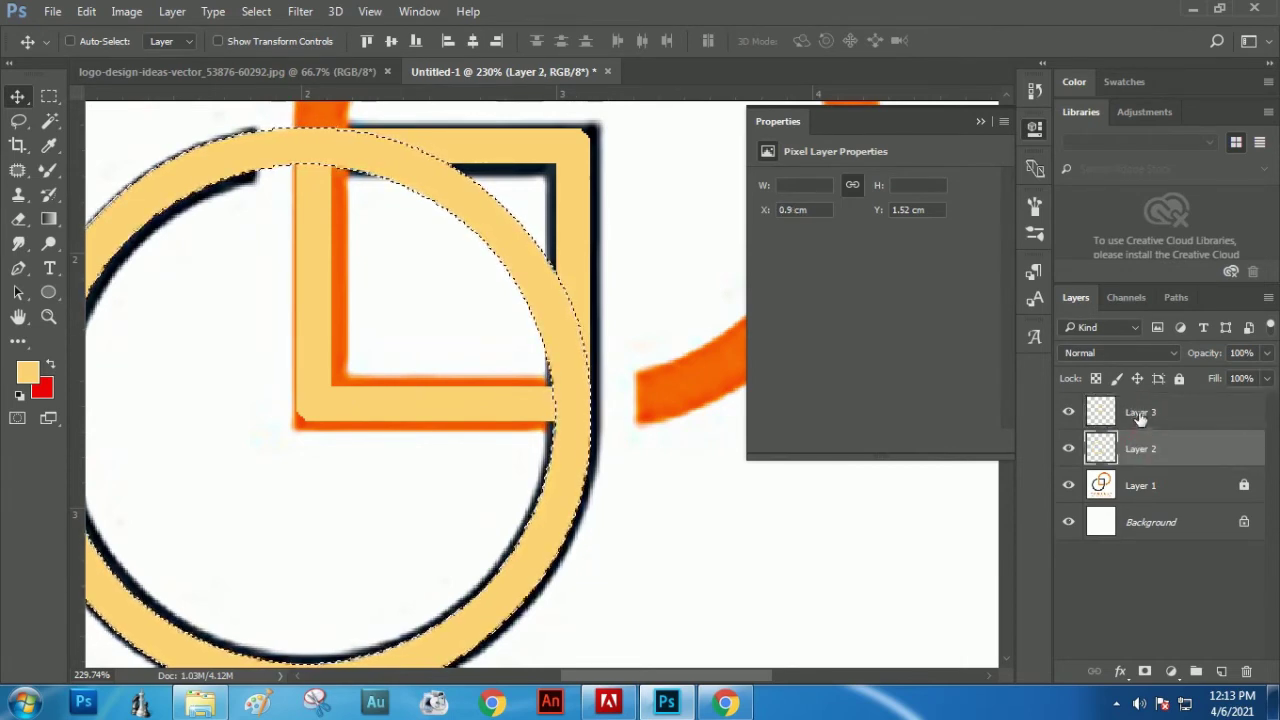
# - Erase the lower-left corner of the square outline on Layer 3 with a 25 px Eraser, keeping the selection around the ring
pyautogui.click(1148, 413)
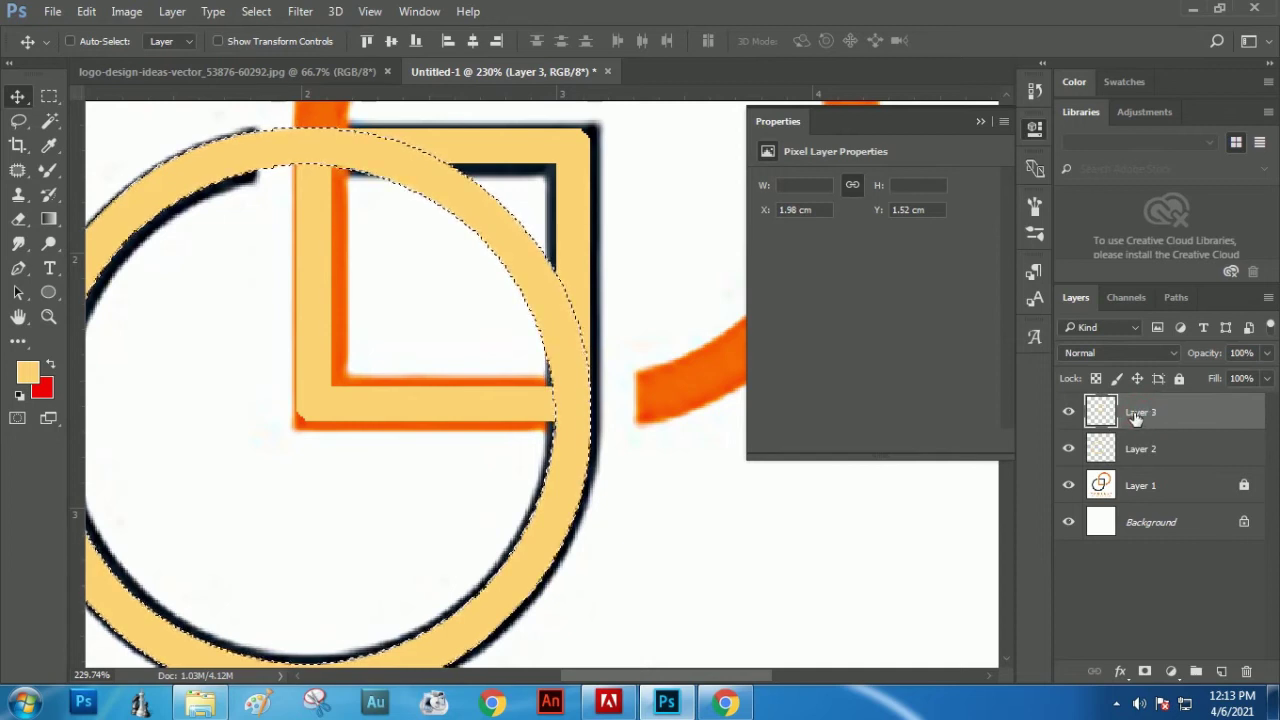
pyautogui.click(20, 224)
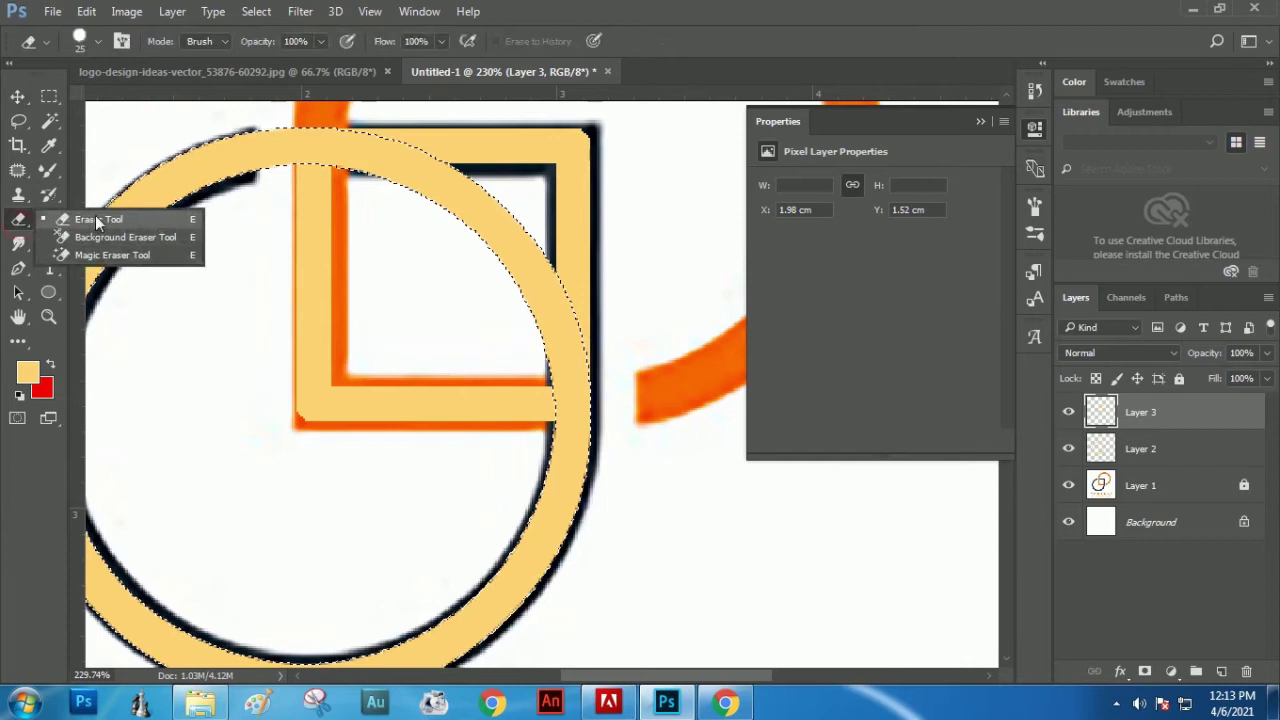
pyautogui.click(97, 221)
pyautogui.moveTo(274, 401)
pyautogui.mouseDown()
pyautogui.moveTo(343, 370)
pyautogui.moveTo(280, 440)
pyautogui.moveTo(309, 422)
pyautogui.moveTo(371, 436)
pyautogui.moveTo(442, 412)
pyautogui.moveTo(415, 395)
pyautogui.moveTo(322, 407)
pyautogui.mouseUp()
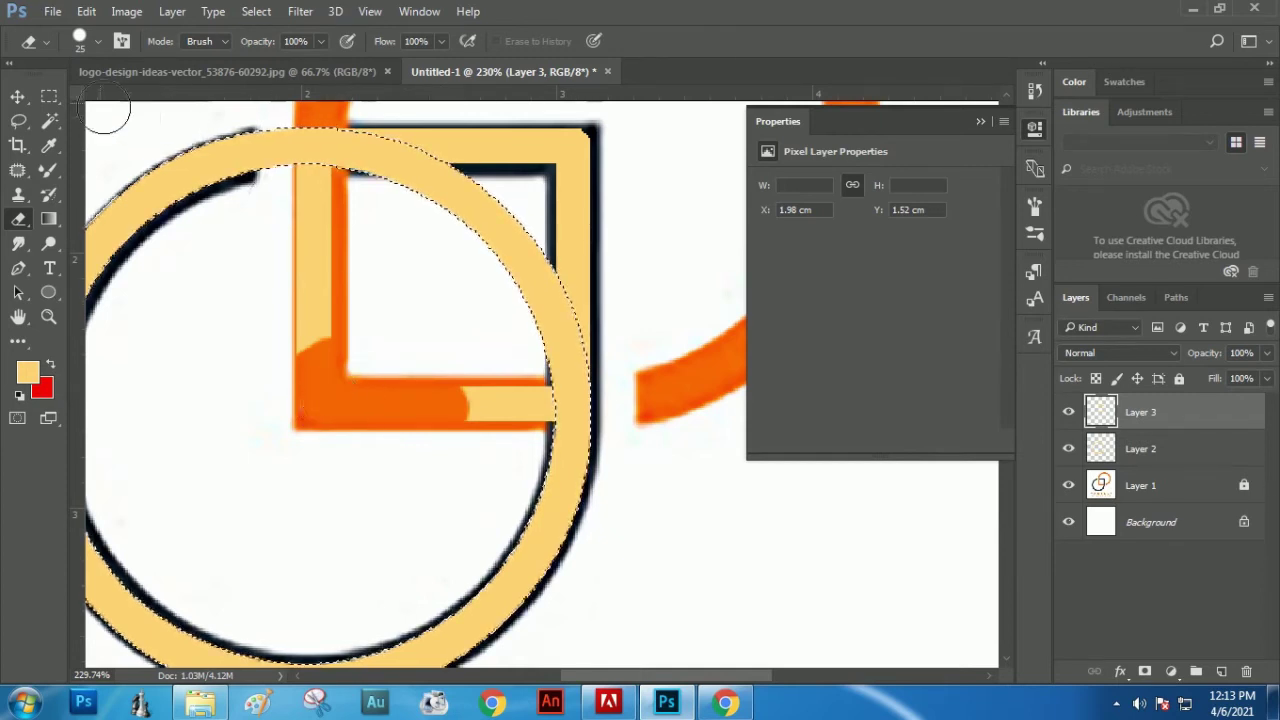
# - Enlarge the Eraser to 31 px and erase the lower part of the square outline's left side
pyautogui.click(96, 42)
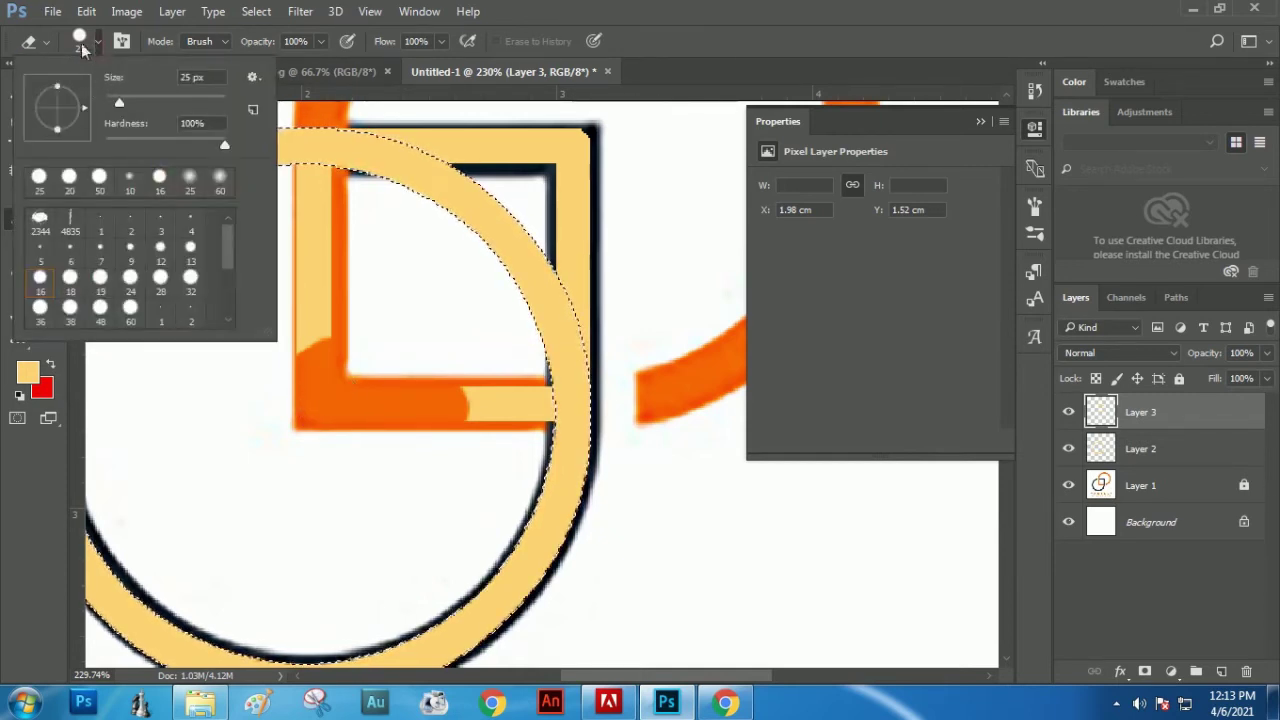
pyautogui.moveTo(138, 104); pyautogui.dragTo(123, 103)
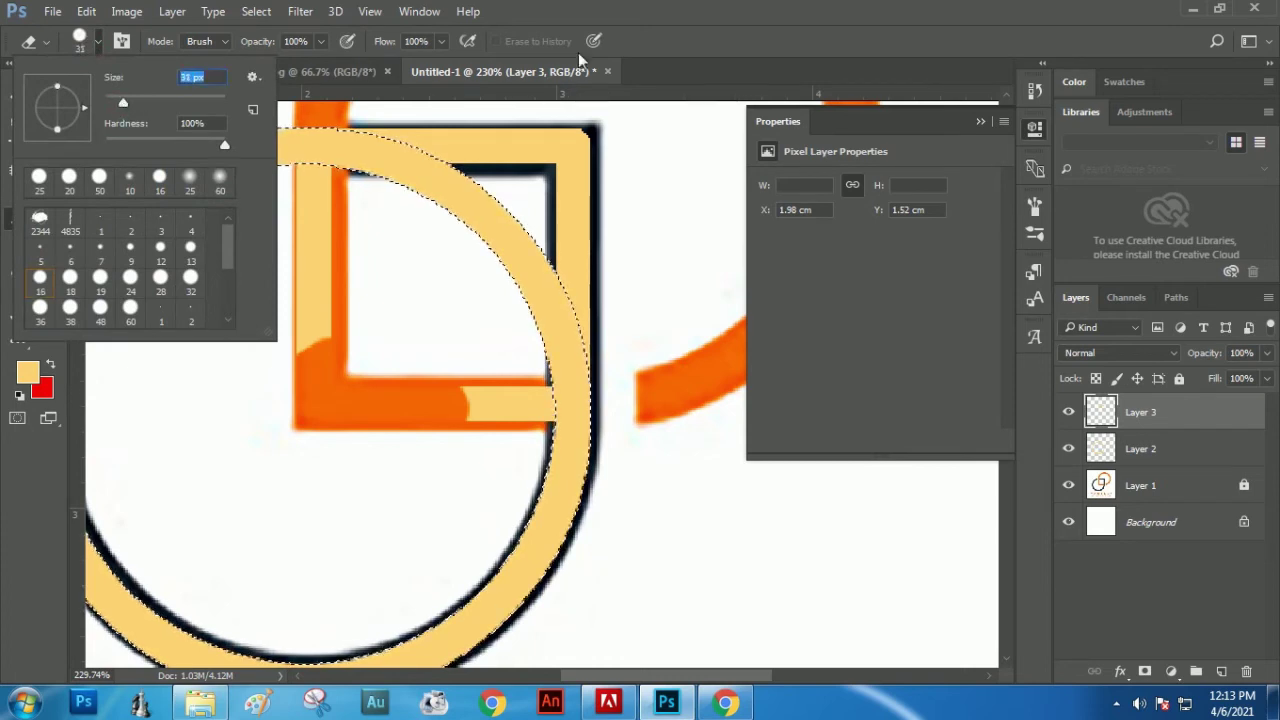
pyautogui.click(619, 12)
pyautogui.moveTo(347, 331); pyautogui.dragTo(319, 356)
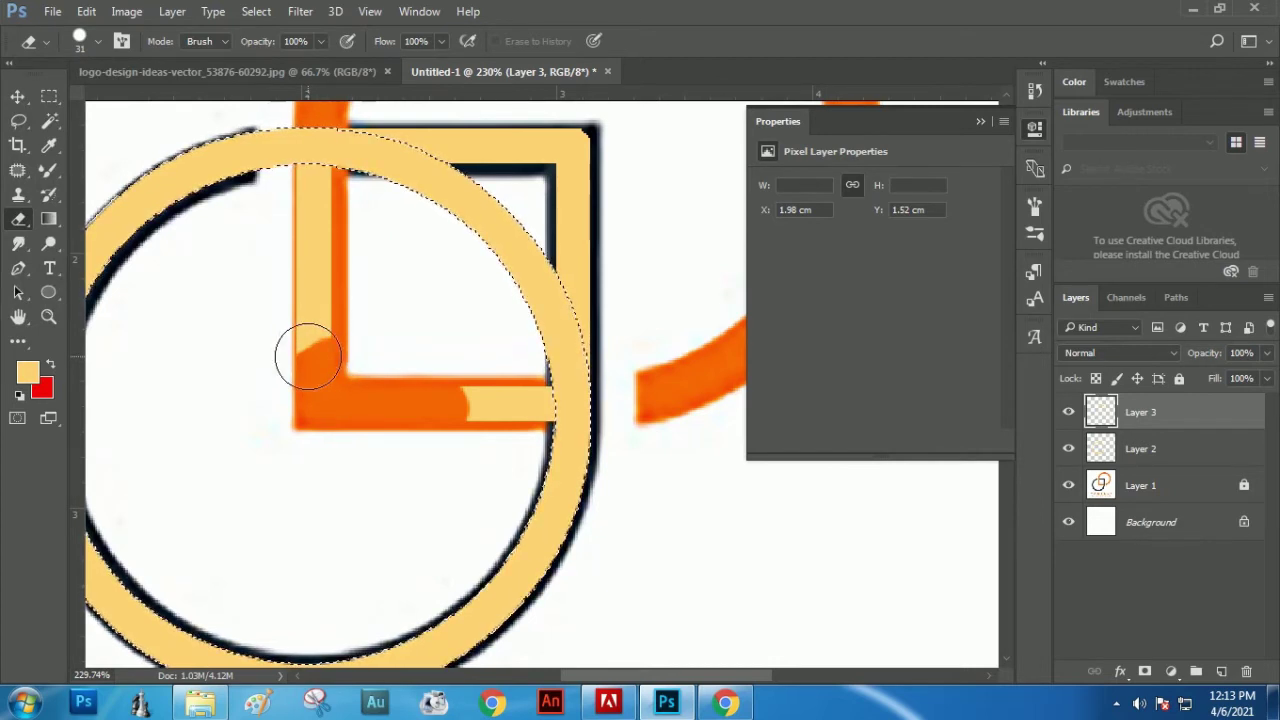
pyautogui.moveTo(316, 352)
pyautogui.mouseDown()
pyautogui.moveTo(309, 318)
pyautogui.moveTo(323, 304)
pyautogui.moveTo(317, 318)
pyautogui.moveTo(320, 266)
pyautogui.mouseUp()
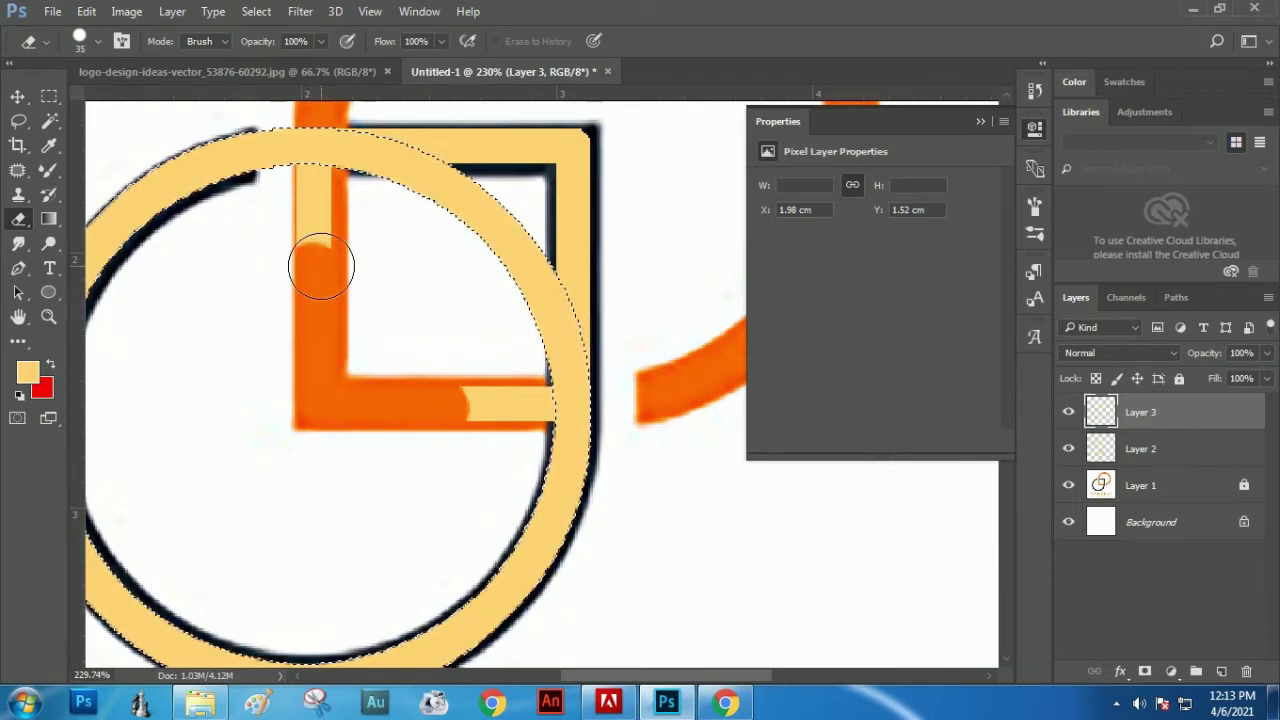
# - Enlarge the Eraser to 45 px and erase the rest of the square outline's left and bottom sides inside the ring
pyautogui.press(']')
pyautogui.press(']')
pyautogui.press(']')
pyautogui.moveTo(312, 256); pyautogui.dragTo(306, 206)
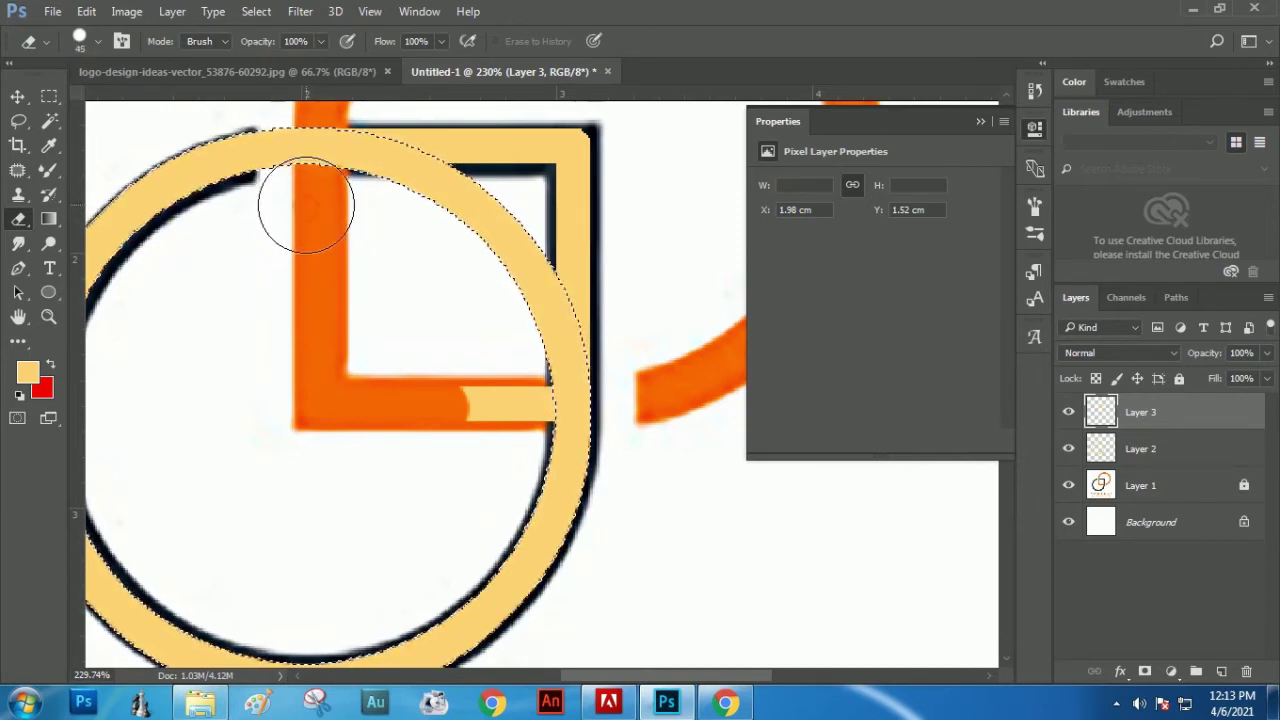
pyautogui.moveTo(434, 449)
pyautogui.mouseDown()
pyautogui.moveTo(417, 410)
pyautogui.moveTo(510, 400)
pyautogui.mouseUp()
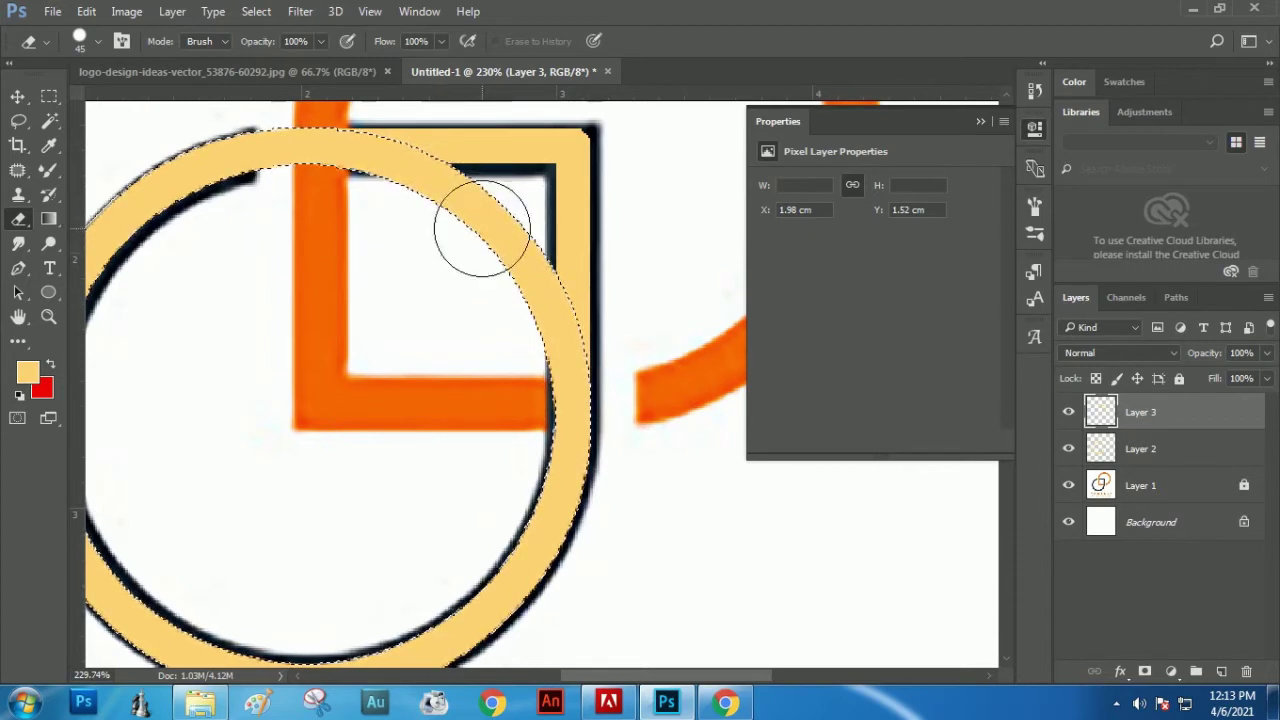
# - Load the remaining corner outline from Layer 3 as a selection, make Layer 2 active, and invert the selection
pyautogui.keyDown('ctrl'); pyautogui.click(1101, 412); pyautogui.keyUp('ctrl')
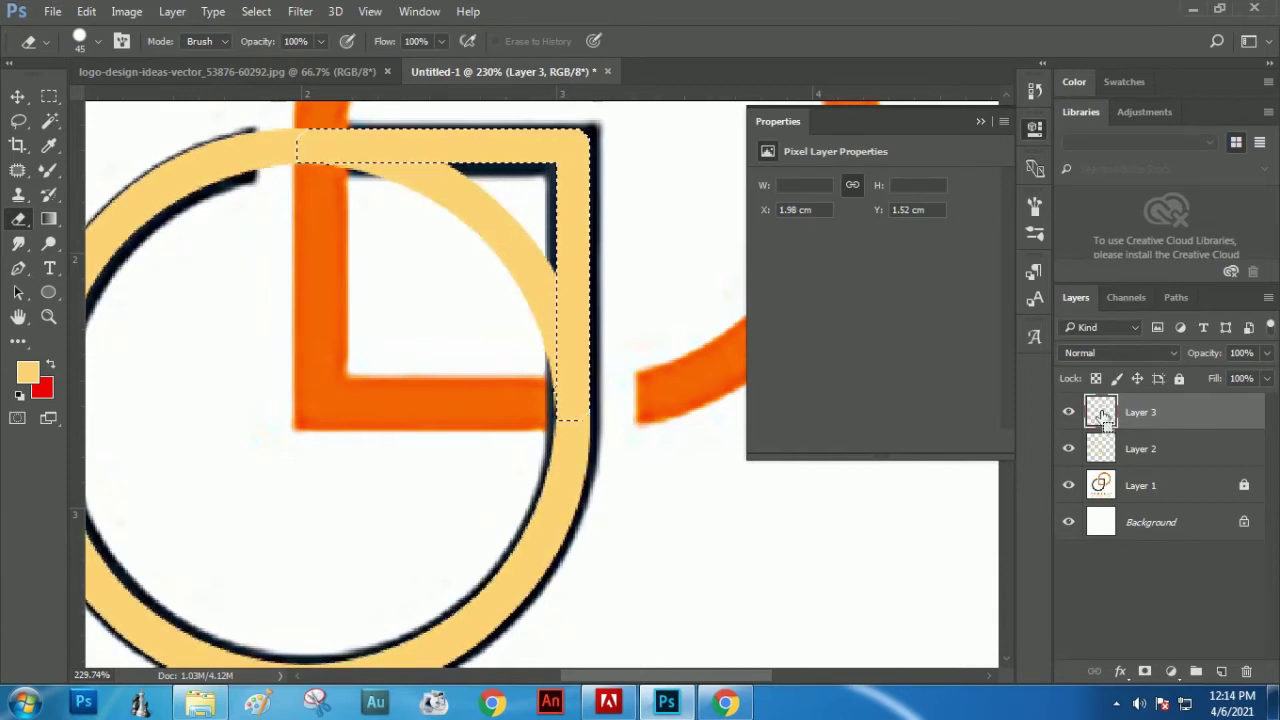
pyautogui.click(1147, 452)
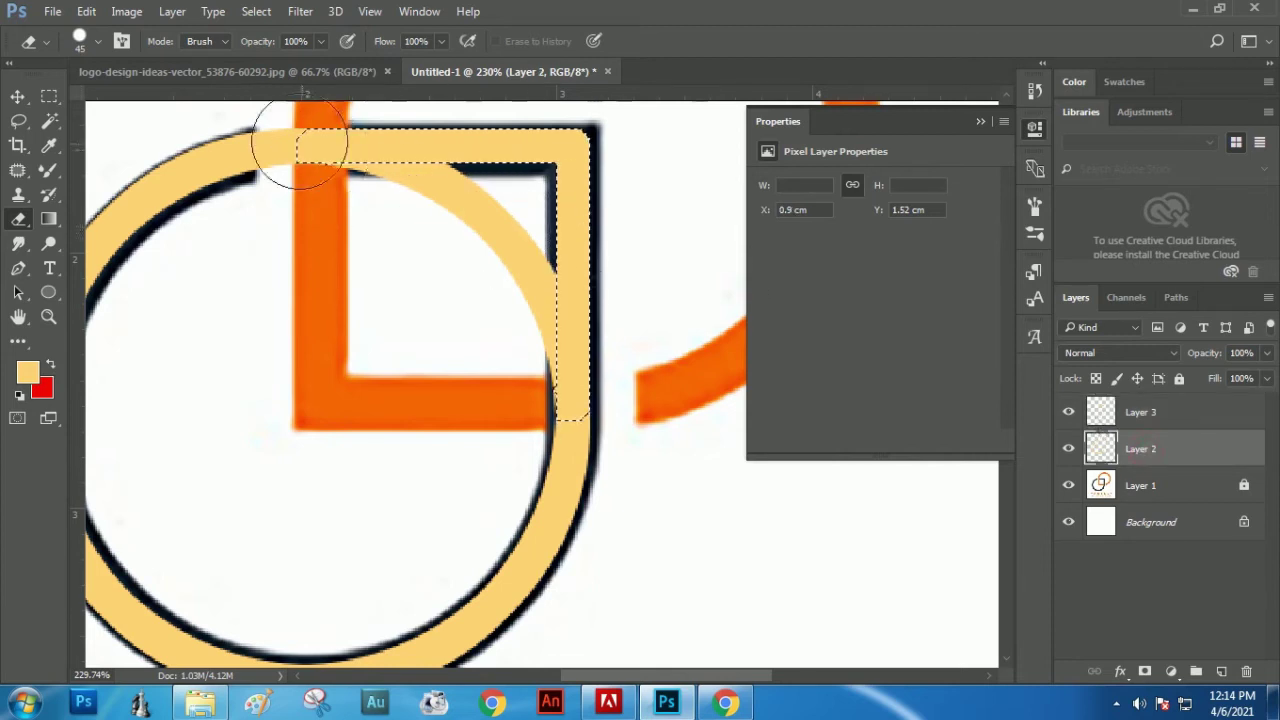
pyautogui.click(257, 20)
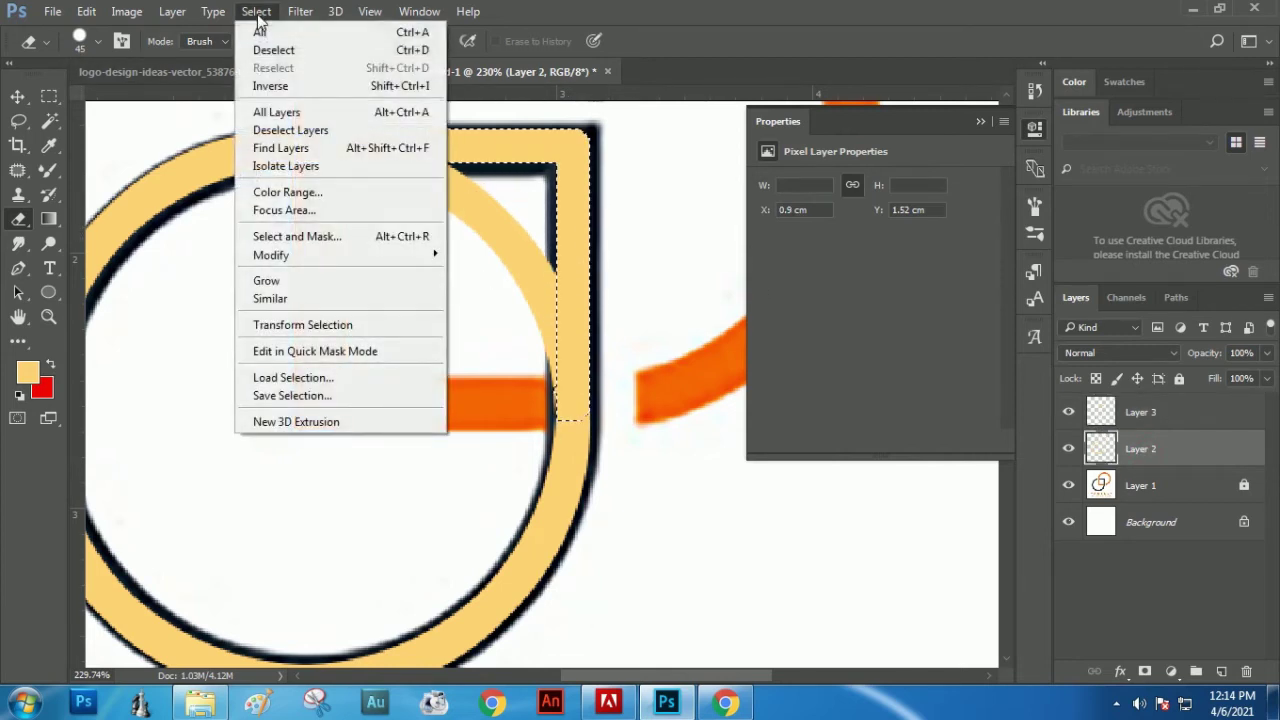
pyautogui.click(286, 85)
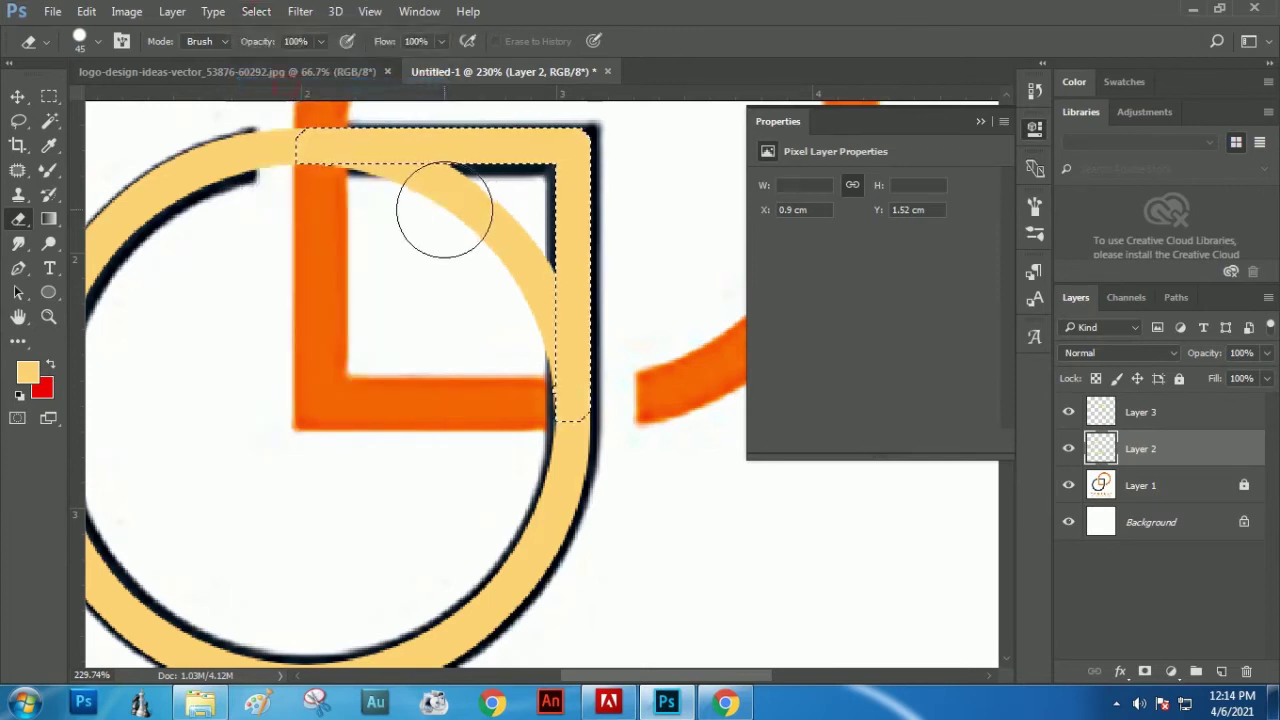
# - Erase the ring's upper-right arc inside the square corner on Layer 2, and deselect
pyautogui.moveTo(489, 267)
pyautogui.mouseDown()
pyautogui.moveTo(445, 264)
pyautogui.moveTo(507, 227)
pyautogui.moveTo(523, 321)
pyautogui.moveTo(509, 377)
pyautogui.moveTo(410, 210)
pyautogui.moveTo(452, 191)
pyautogui.moveTo(364, 193)
pyautogui.mouseUp()
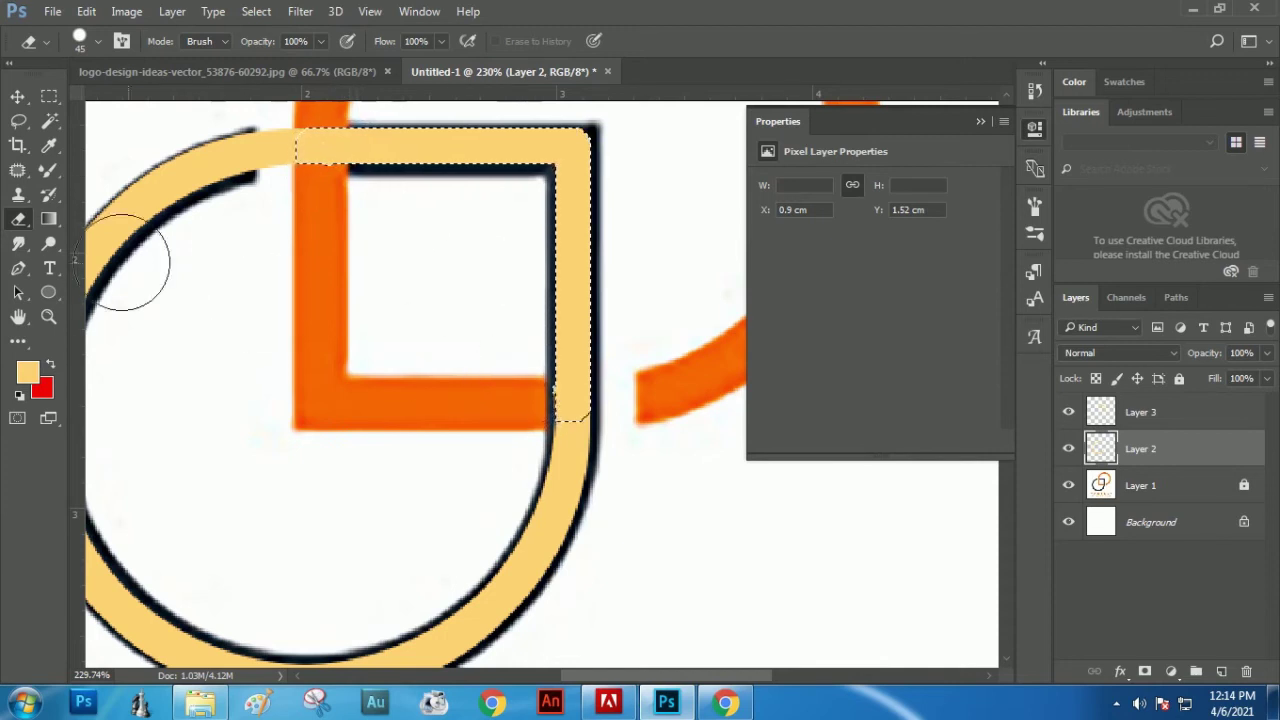
pyautogui.click(257, 14)
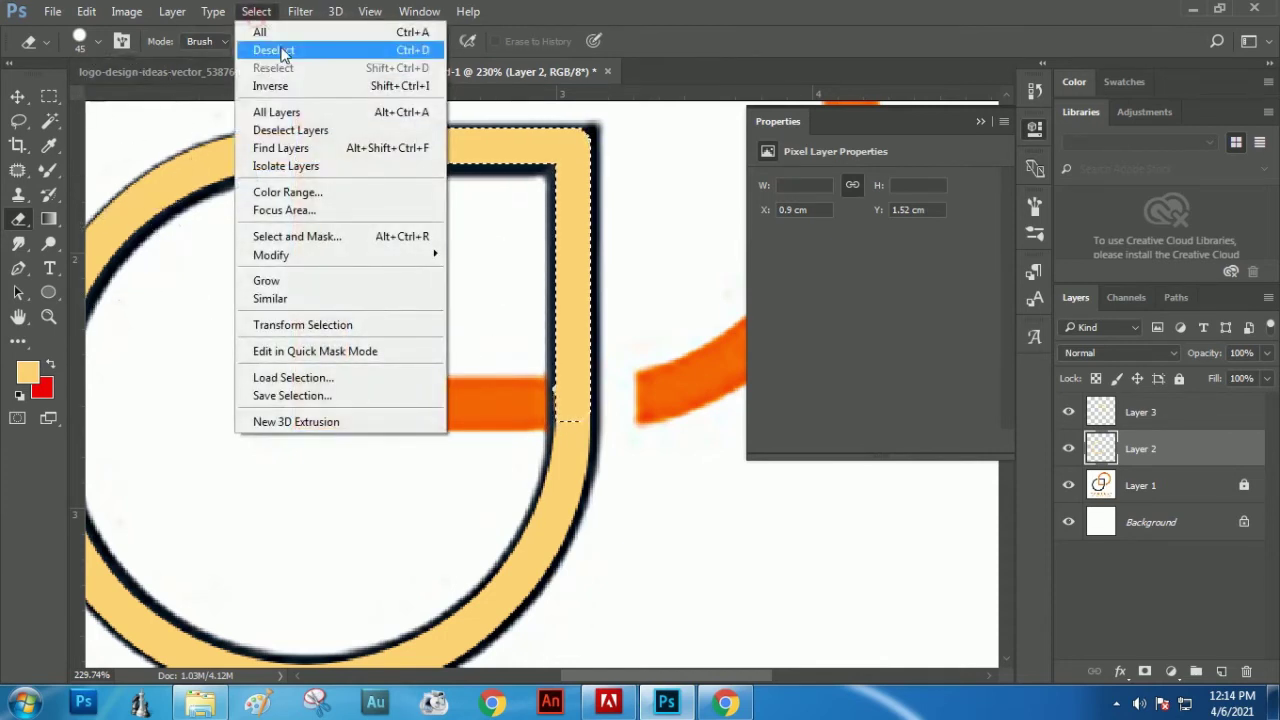
pyautogui.click(277, 83)
pyautogui.click(257, 12)
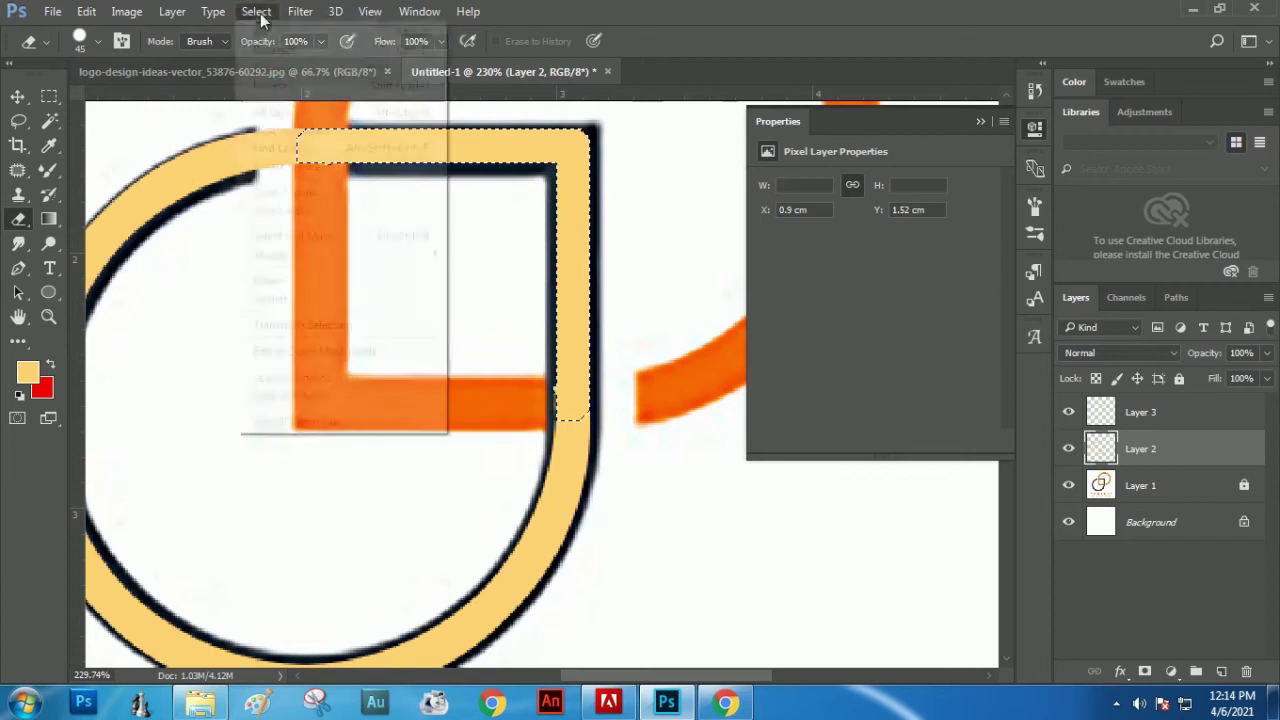
pyautogui.click(274, 49)
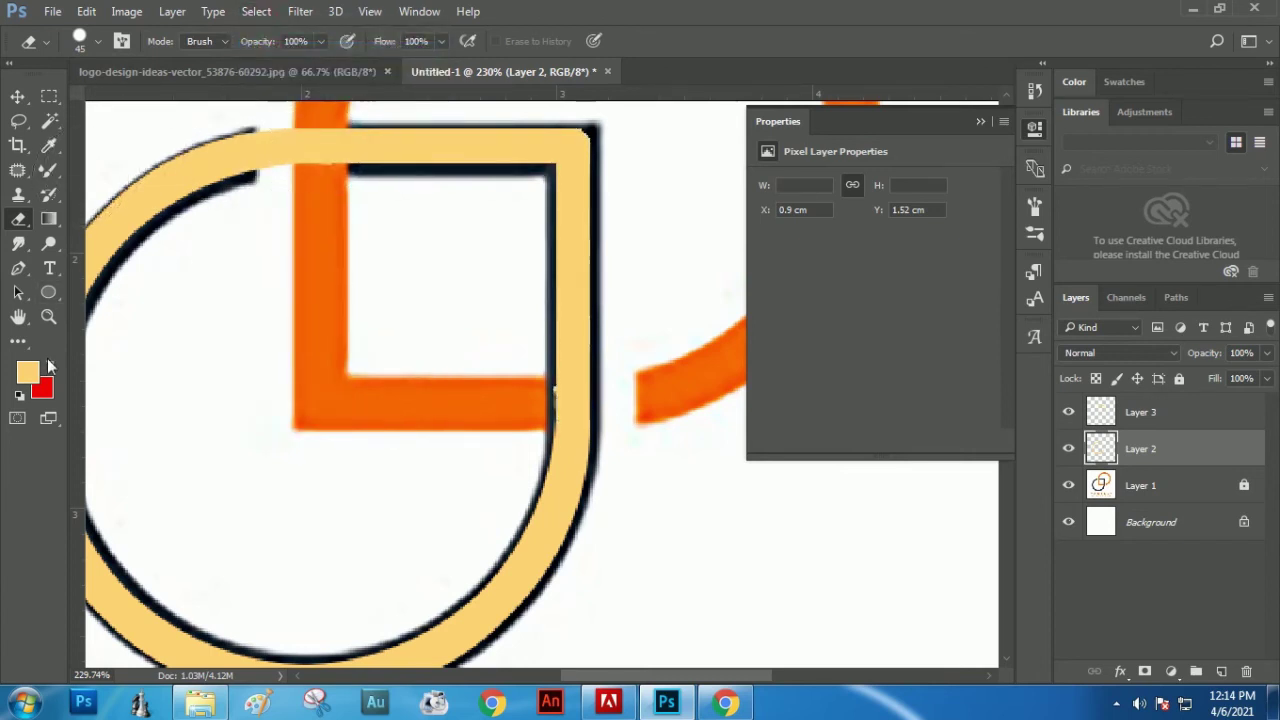
# - Clear the stray yellow pixels just below the horizontal bar on Layers 3 and 2 using a Rectangular Marquee selection, and deselect
pyautogui.click(47, 317)
pyautogui.moveTo(307, 160); pyautogui.dragTo(356, 226)
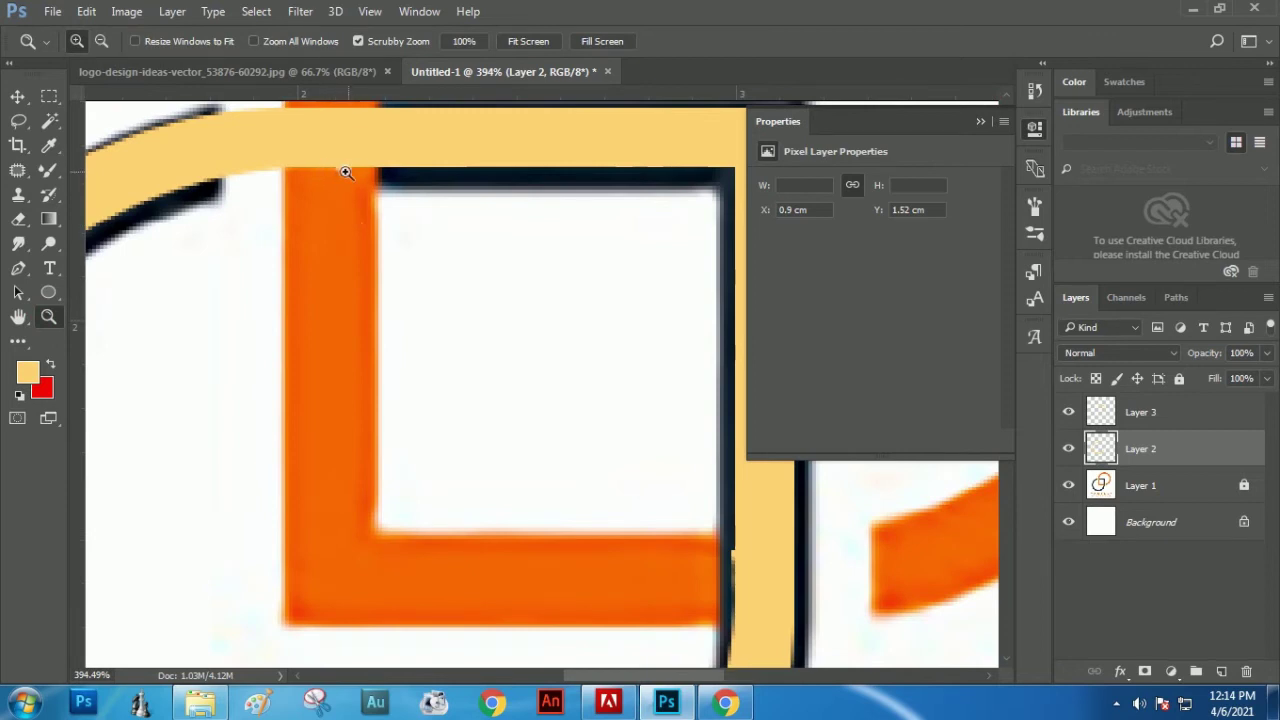
pyautogui.click(50, 97)
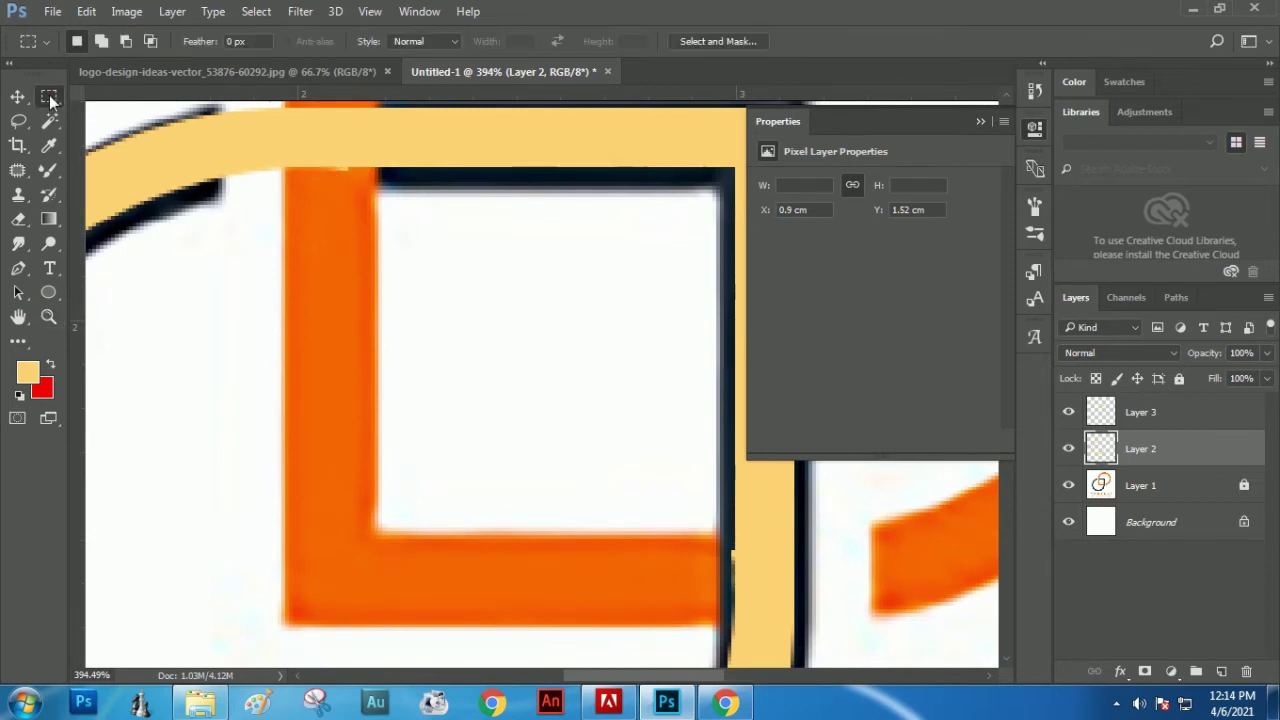
pyautogui.moveTo(572, 263); pyautogui.dragTo(330, 186)
pyautogui.click(1137, 413)
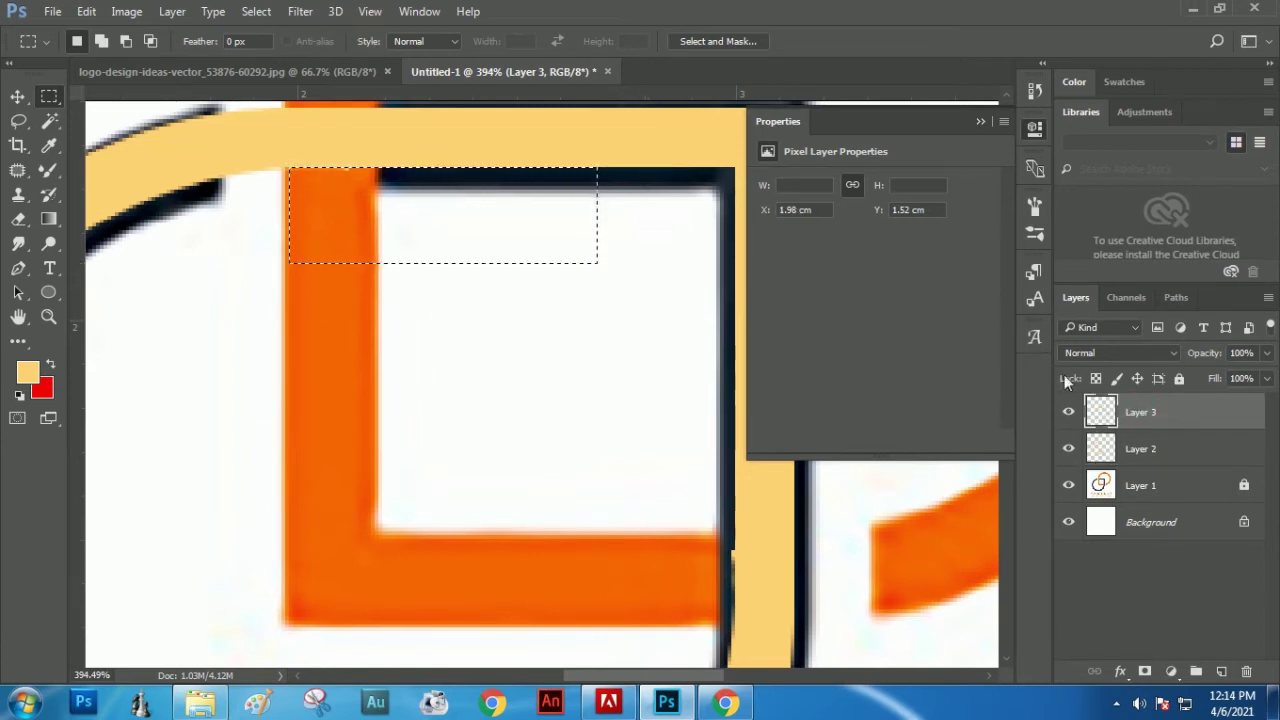
pyautogui.click(1138, 452)
pyautogui.click(571, 273)
# - Clear the stray pixels along the inner edge of the vertical bar where it meets the ring using a rectangular selection, and deselect
pyautogui.moveTo(640, 348); pyautogui.dragTo(714, 614)
pyautogui.click(660, 456)
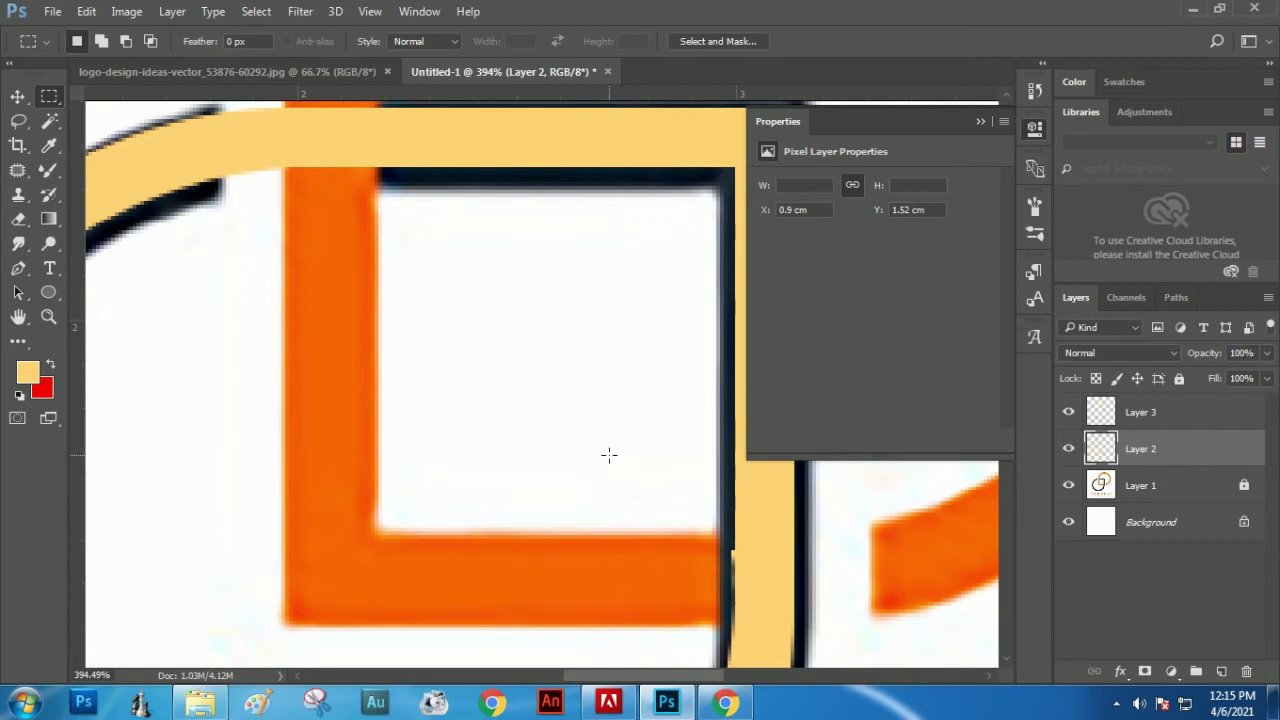
pyautogui.moveTo(680, 480); pyautogui.dragTo(552, 353)
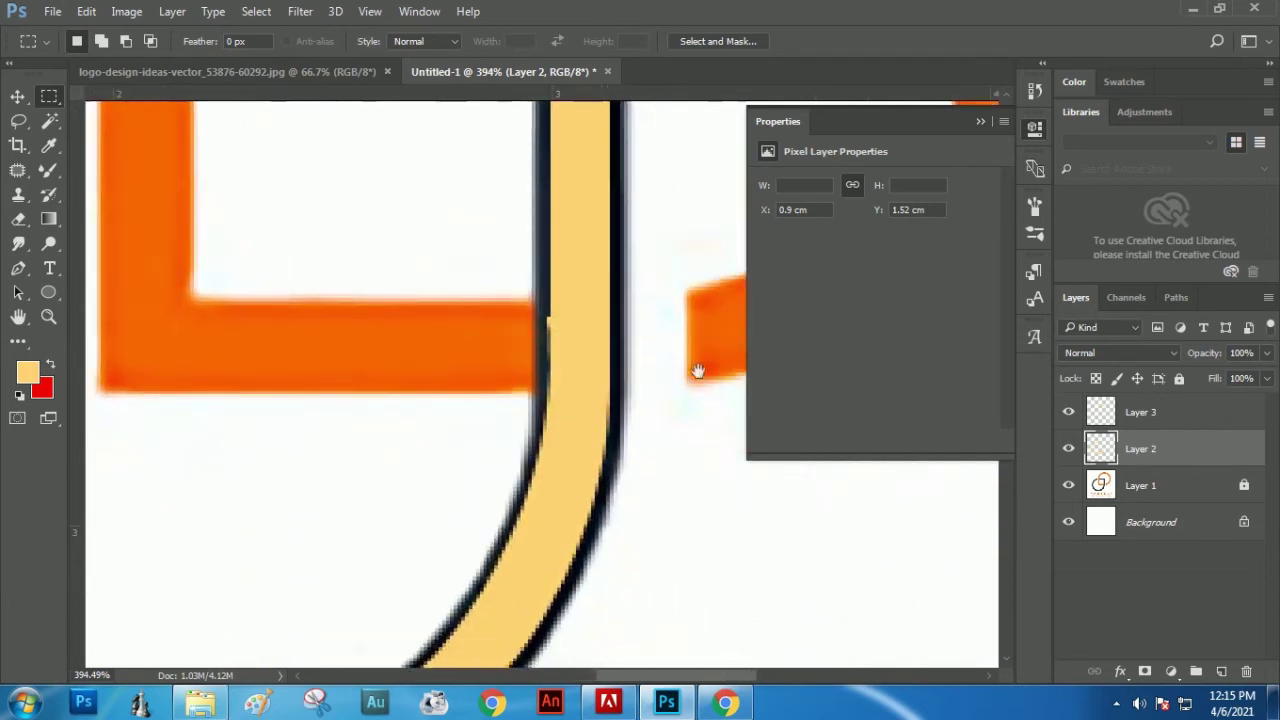
pyautogui.moveTo(447, 176); pyautogui.dragTo(547, 355)
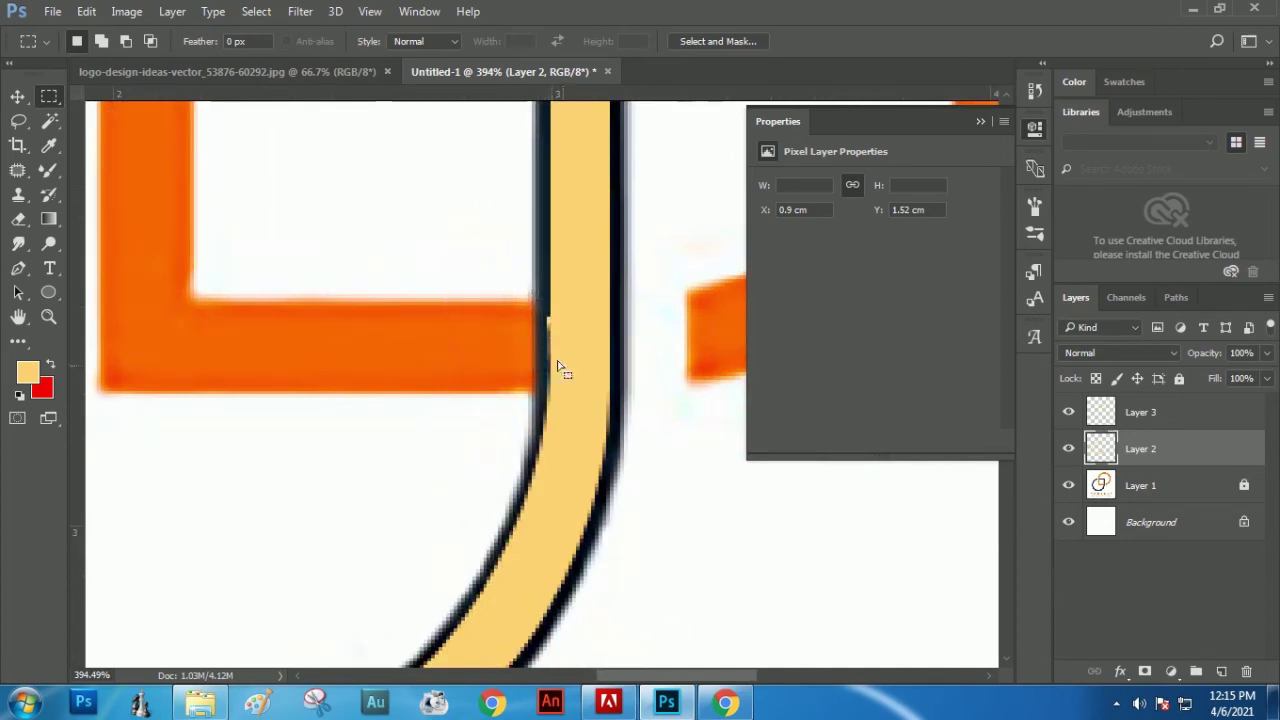
pyautogui.click(1110, 411)
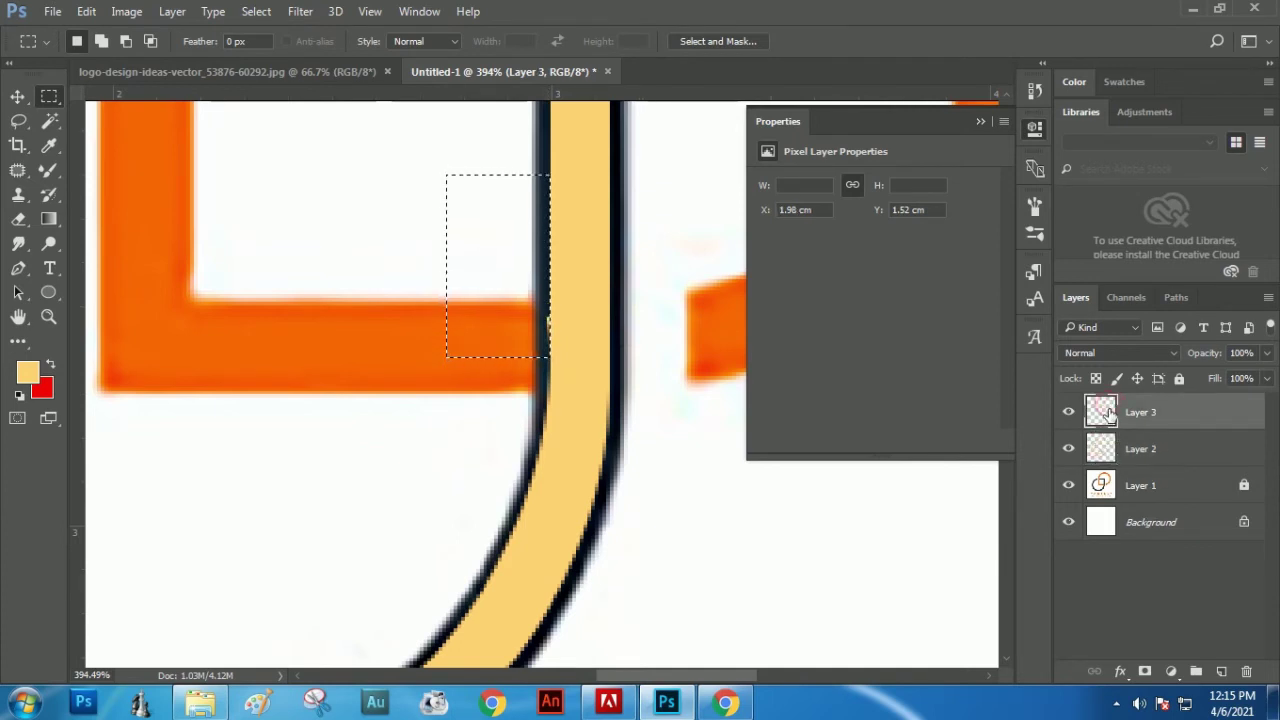
pyautogui.click(603, 320)
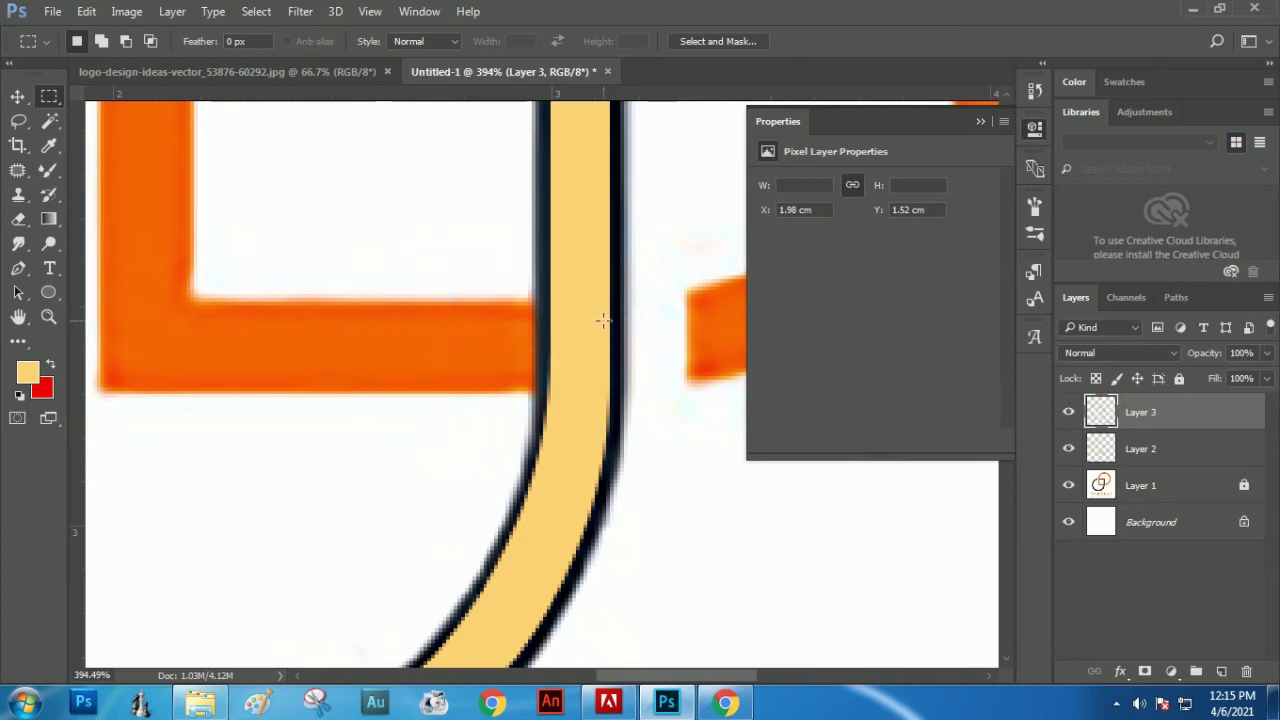
# - Merge Layer 3 down into Layer 2 and rename the merged layer Depan
pyautogui.click(47, 318)
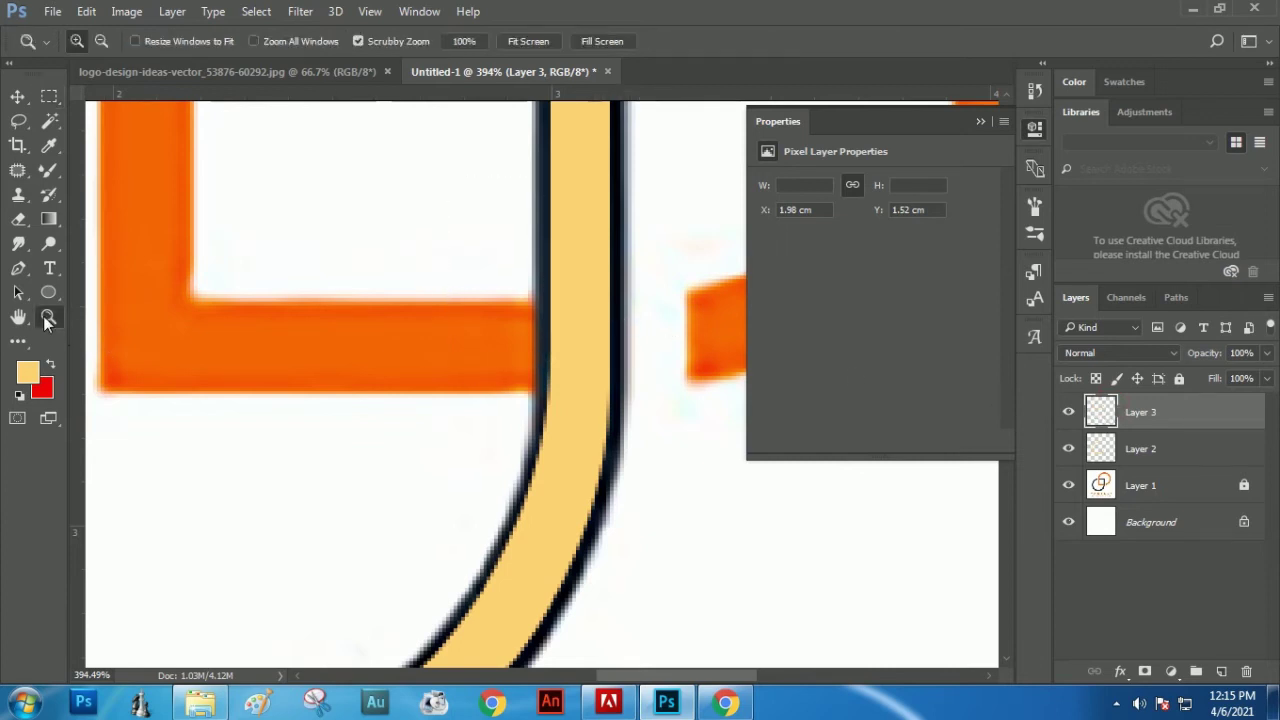
pyautogui.click(531, 43)
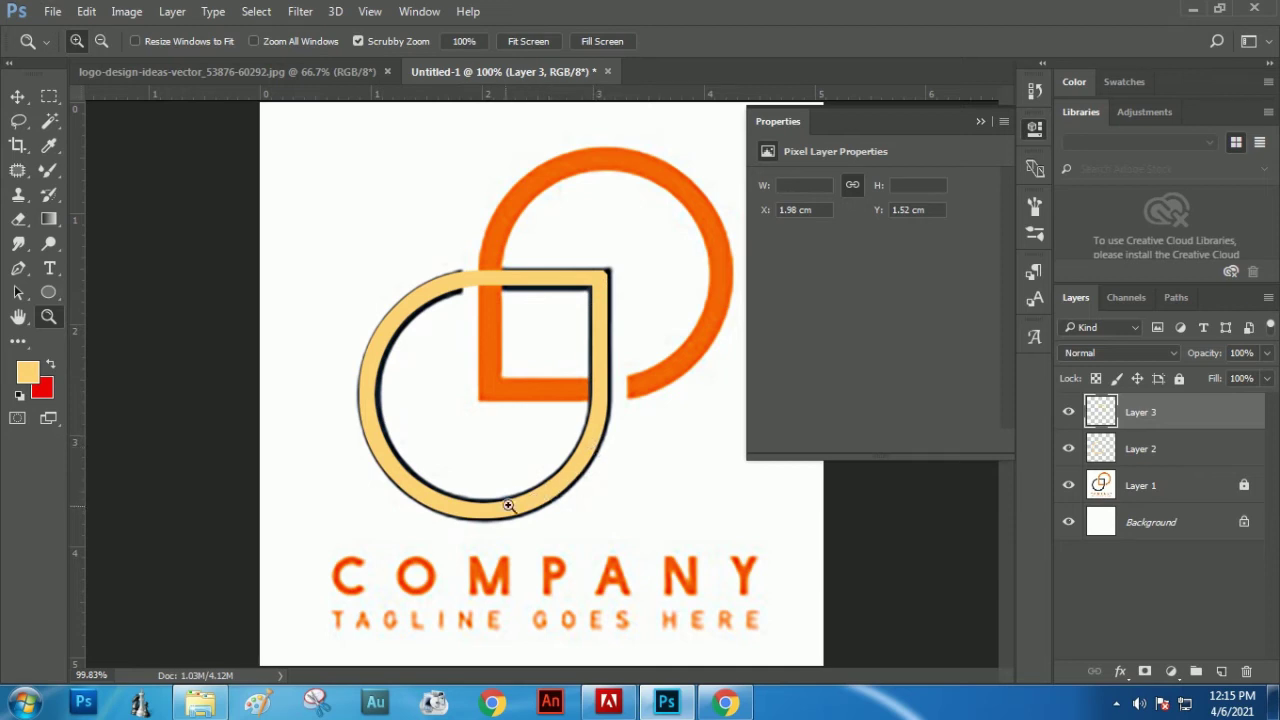
pyautogui.click(18, 96)
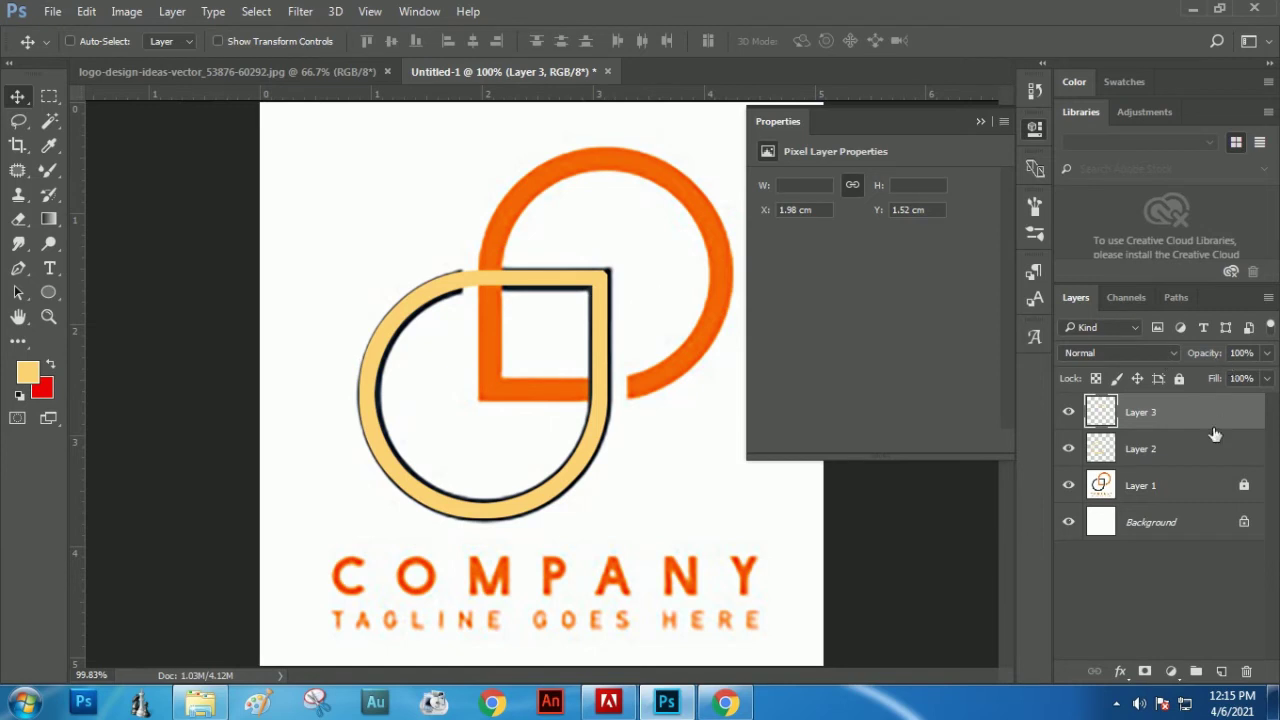
pyautogui.click(1147, 452)
pyautogui.click(1147, 415)
pyautogui.click(1268, 300)
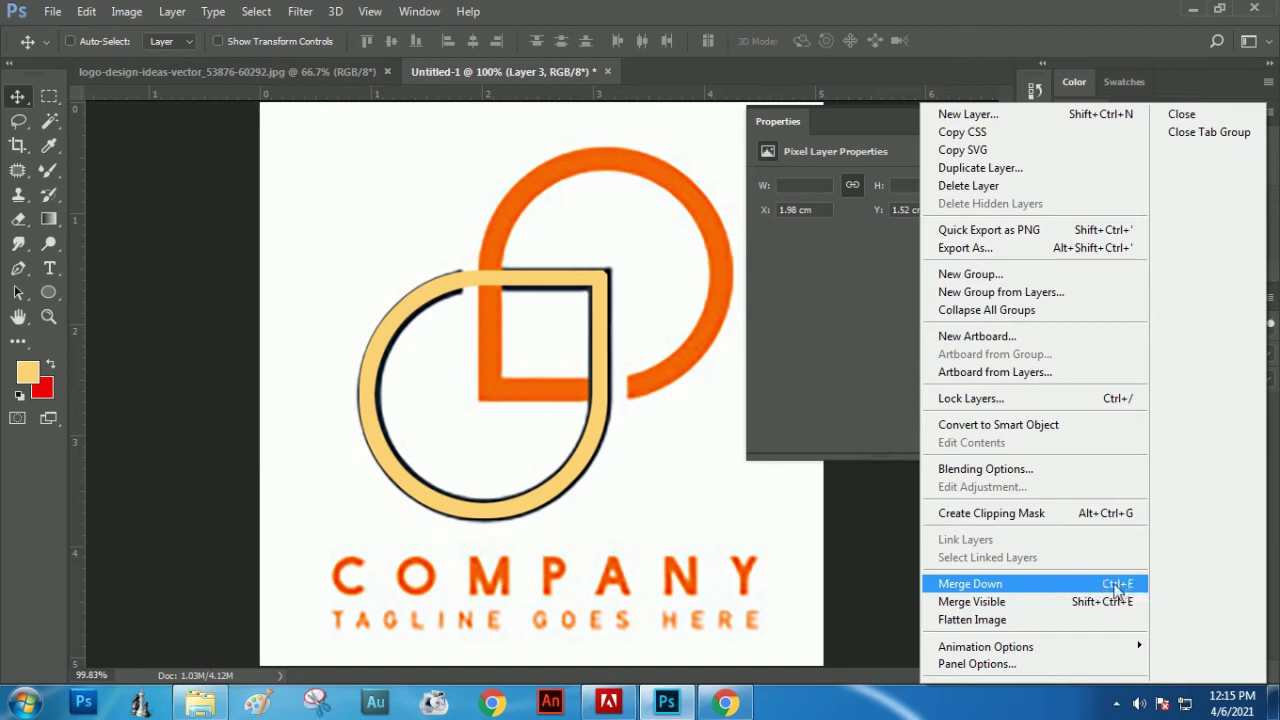
pyautogui.click(1075, 587)
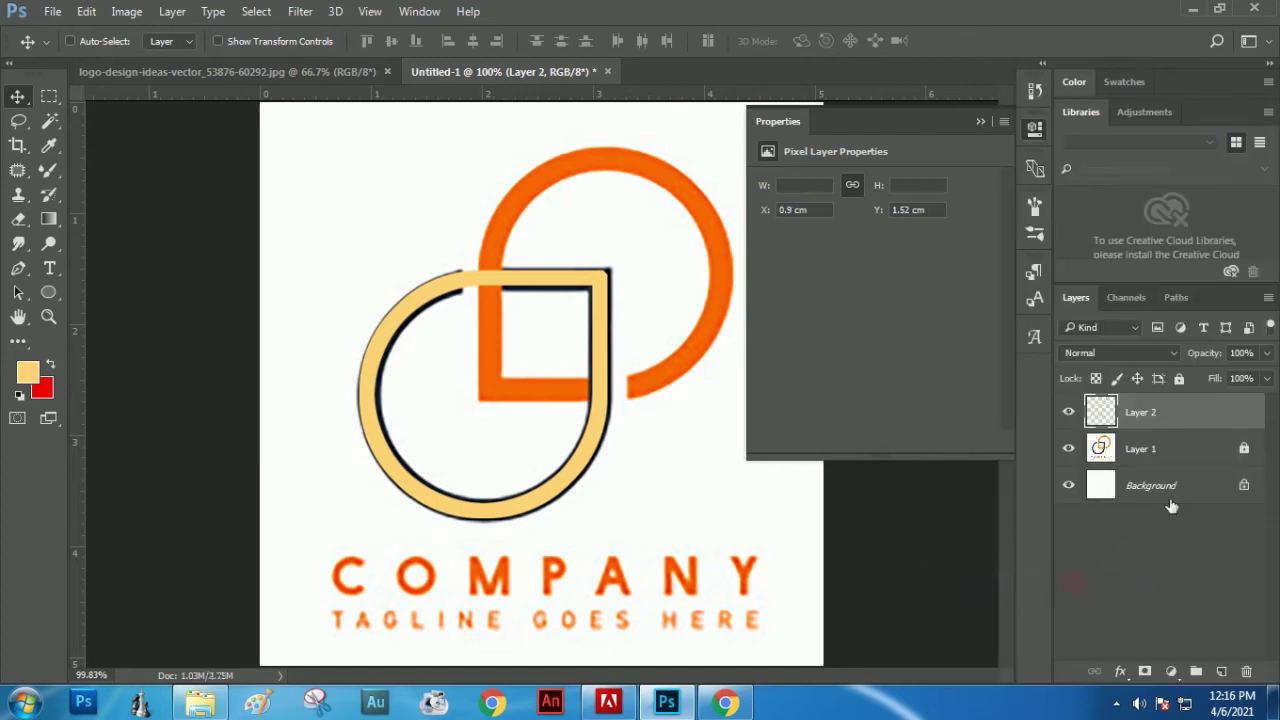
pyautogui.doubleClick(1141, 413)
pyautogui.press('Return')
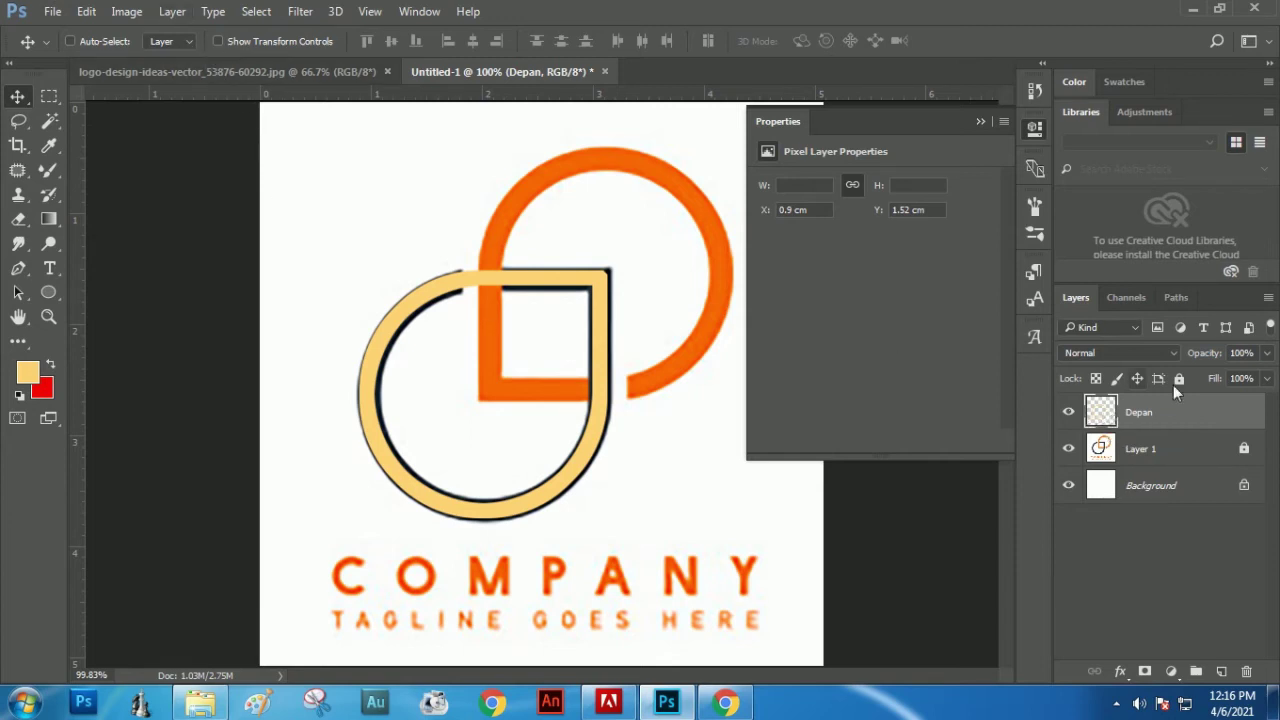
# - Duplicate the Depan layer via copy and move the copy up over the orange ring, to about X 1.5 cm, Y 0.8 cm
pyautogui.click(173, 12)
pyautogui.moveTo(232, 27)
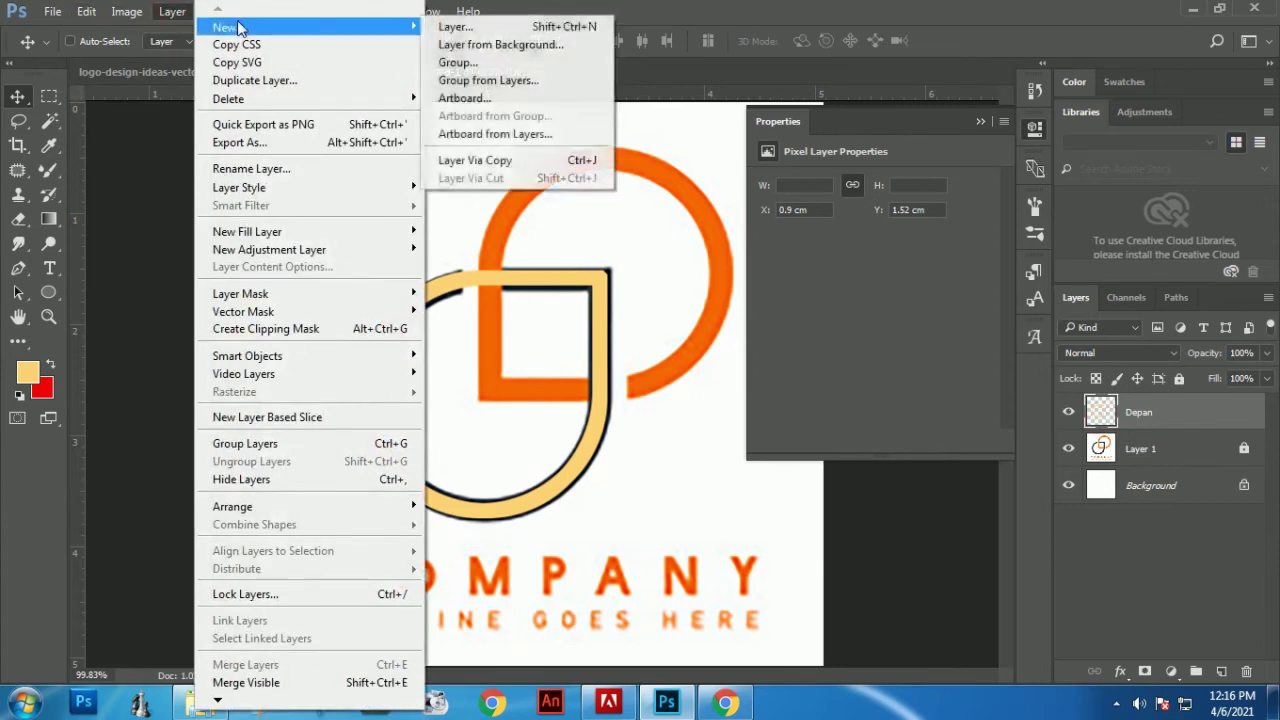
pyautogui.click(517, 164)
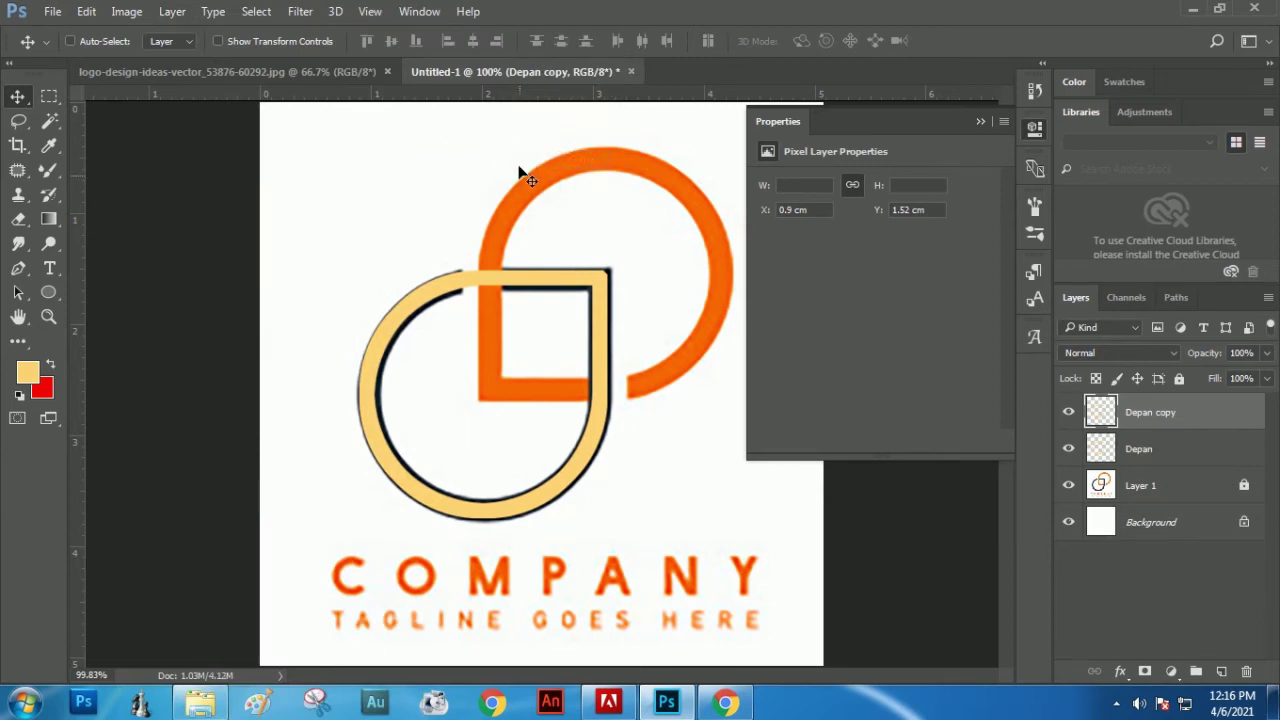
pyautogui.moveTo(557, 284); pyautogui.dragTo(641, 210)
pyautogui.moveTo(637, 204); pyautogui.dragTo(625, 202)
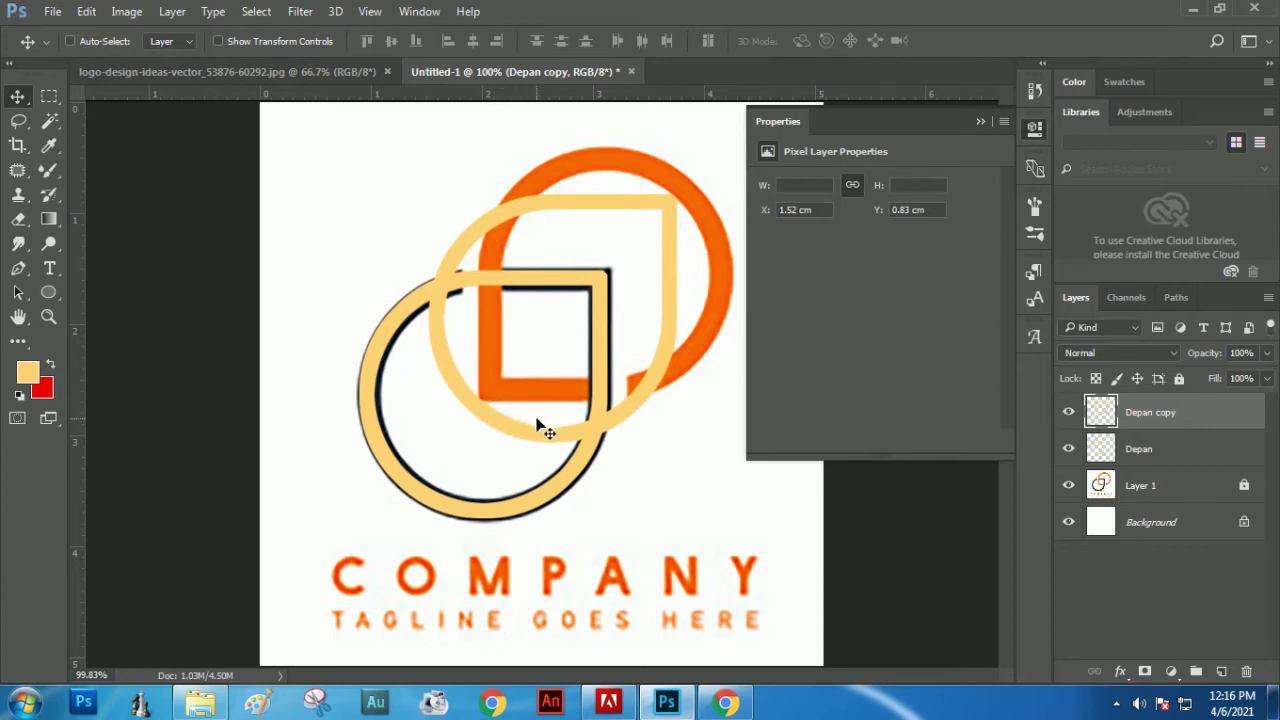
# - Flip the Depan copy ring horizontally and vertically, and move it onto the orange ring at X 2 cm, Y 0.41 cm
pyautogui.click(87, 12)
pyautogui.moveTo(173, 418)
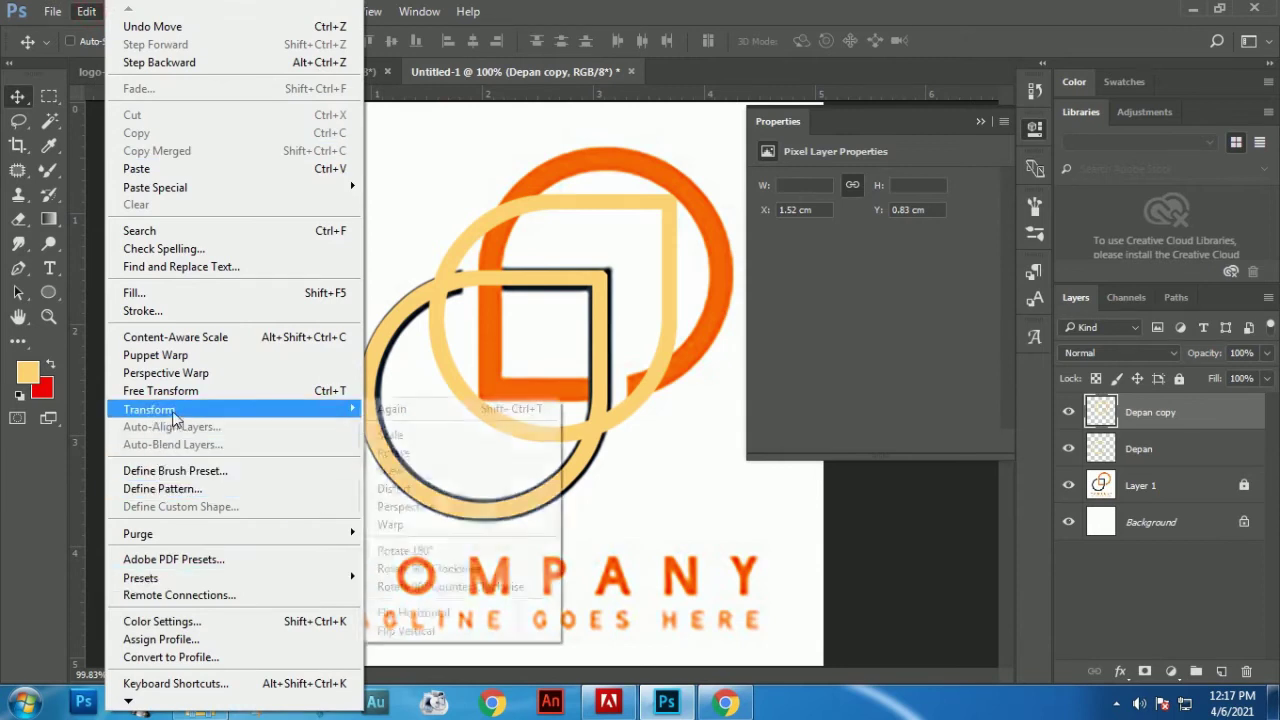
pyautogui.click(449, 612)
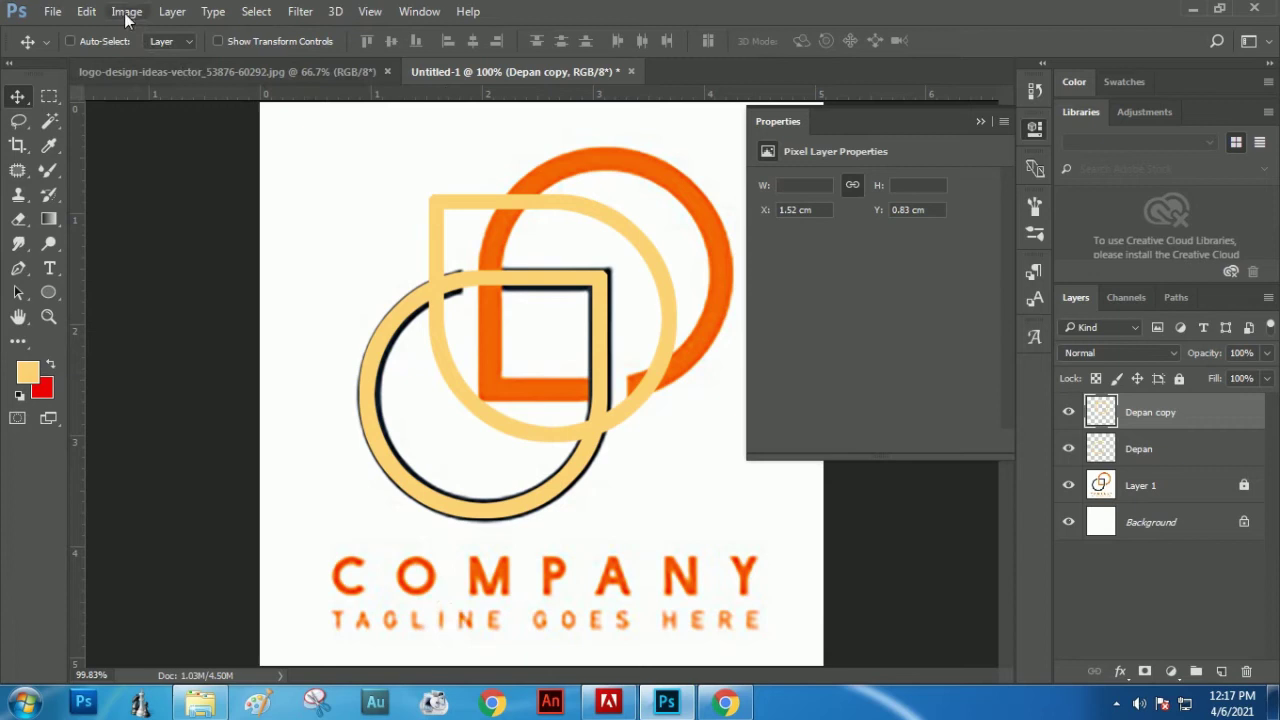
pyautogui.click(87, 12)
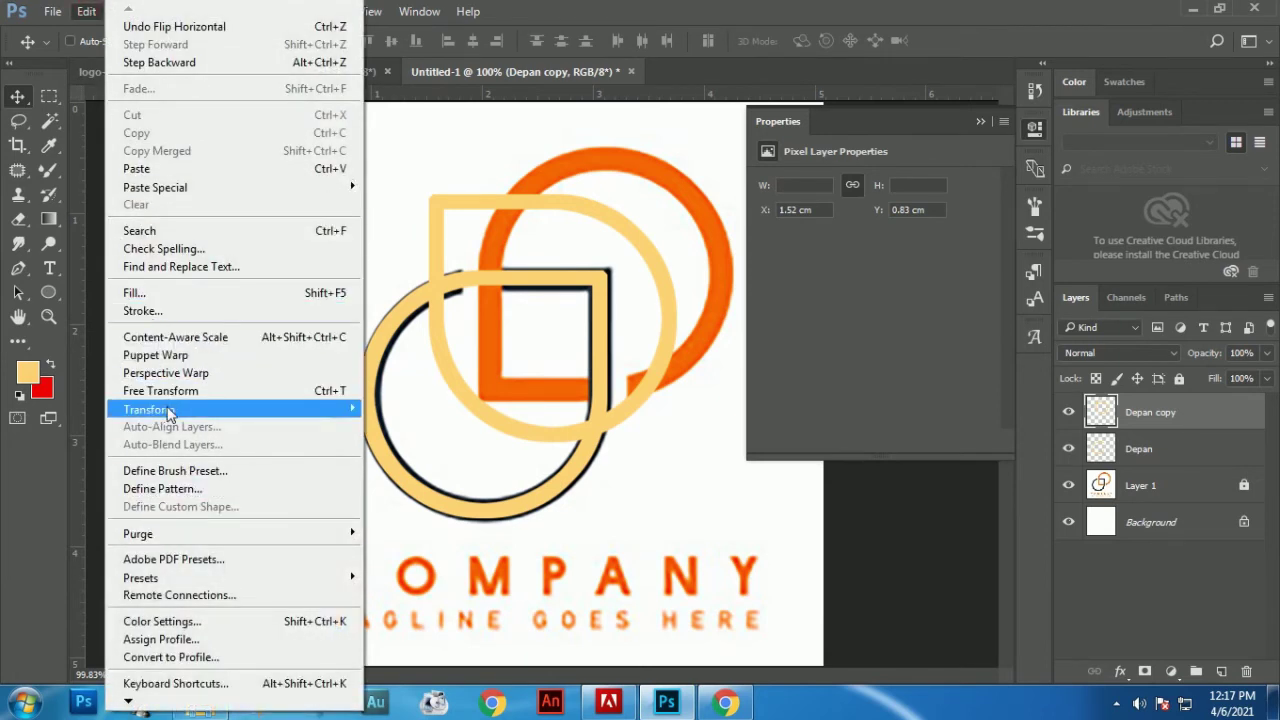
pyautogui.moveTo(170, 409)
pyautogui.click(410, 630)
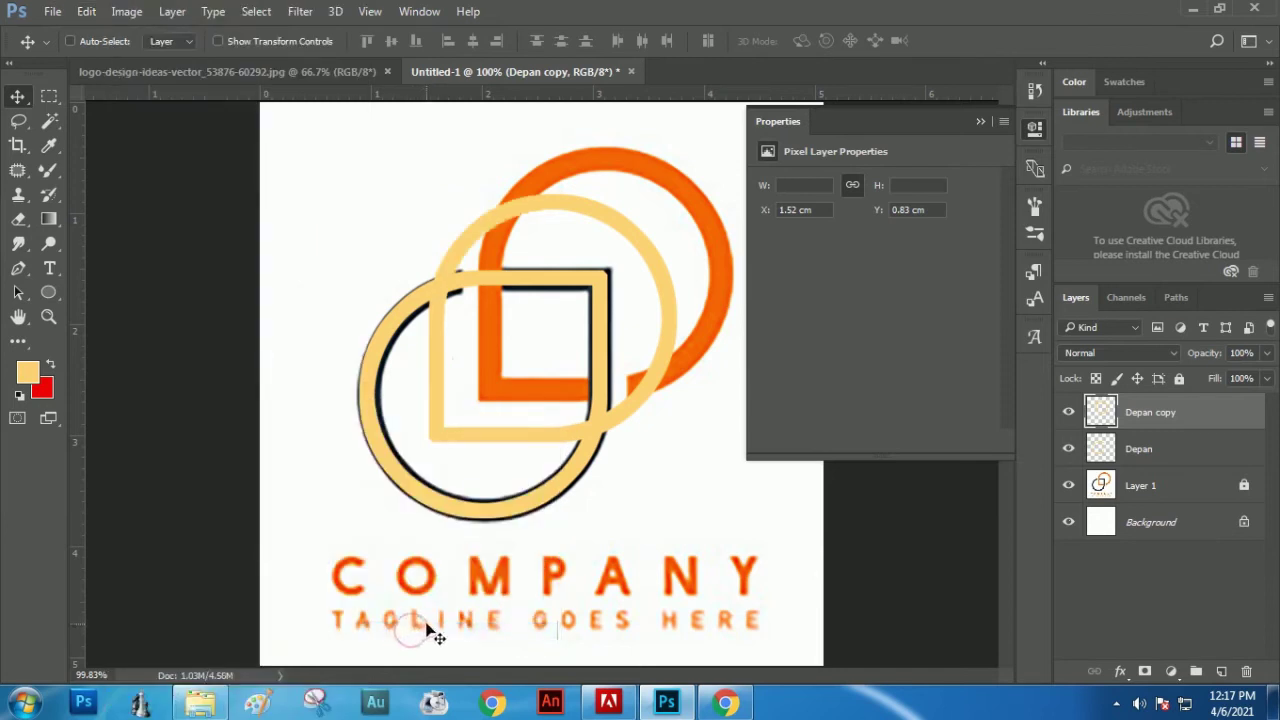
pyautogui.moveTo(626, 418); pyautogui.dragTo(712, 332)
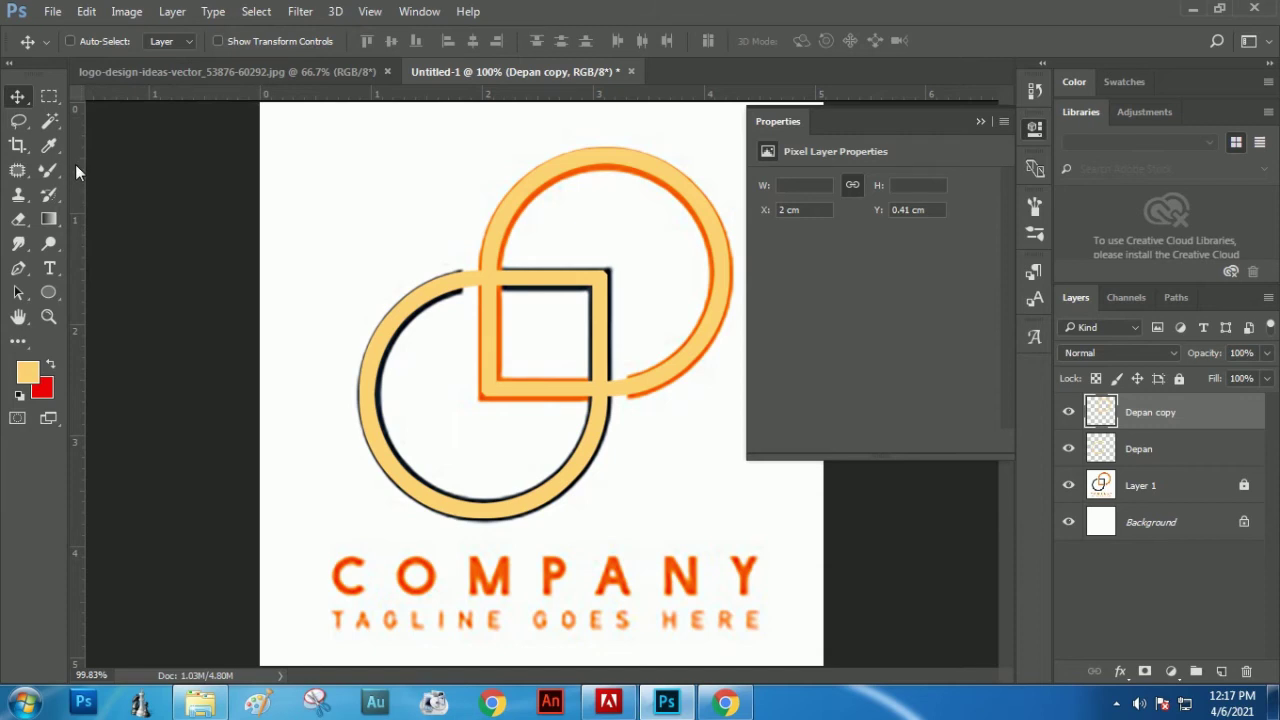
# - Add four vertical guides at the ring gaps, at about 1.8, 2.1, 3.0 and 3.3 cm on the ruler
pyautogui.click(368, 12)
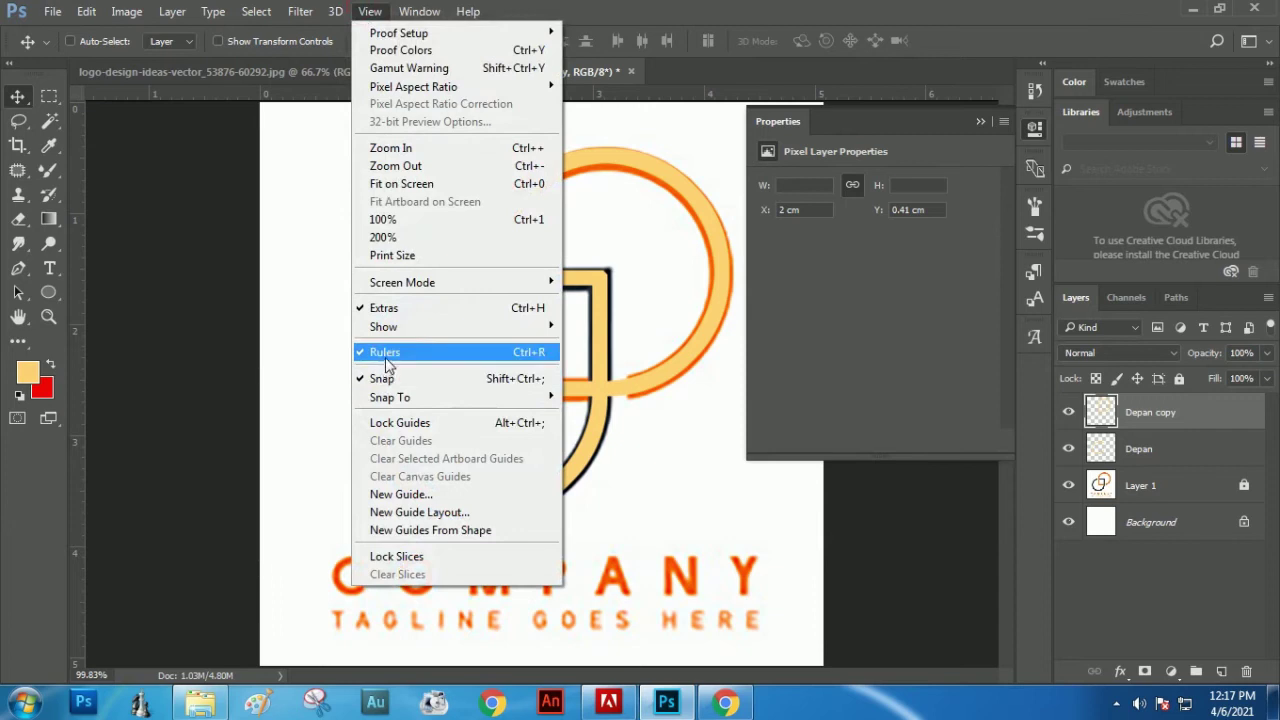
pyautogui.click(80, 248)
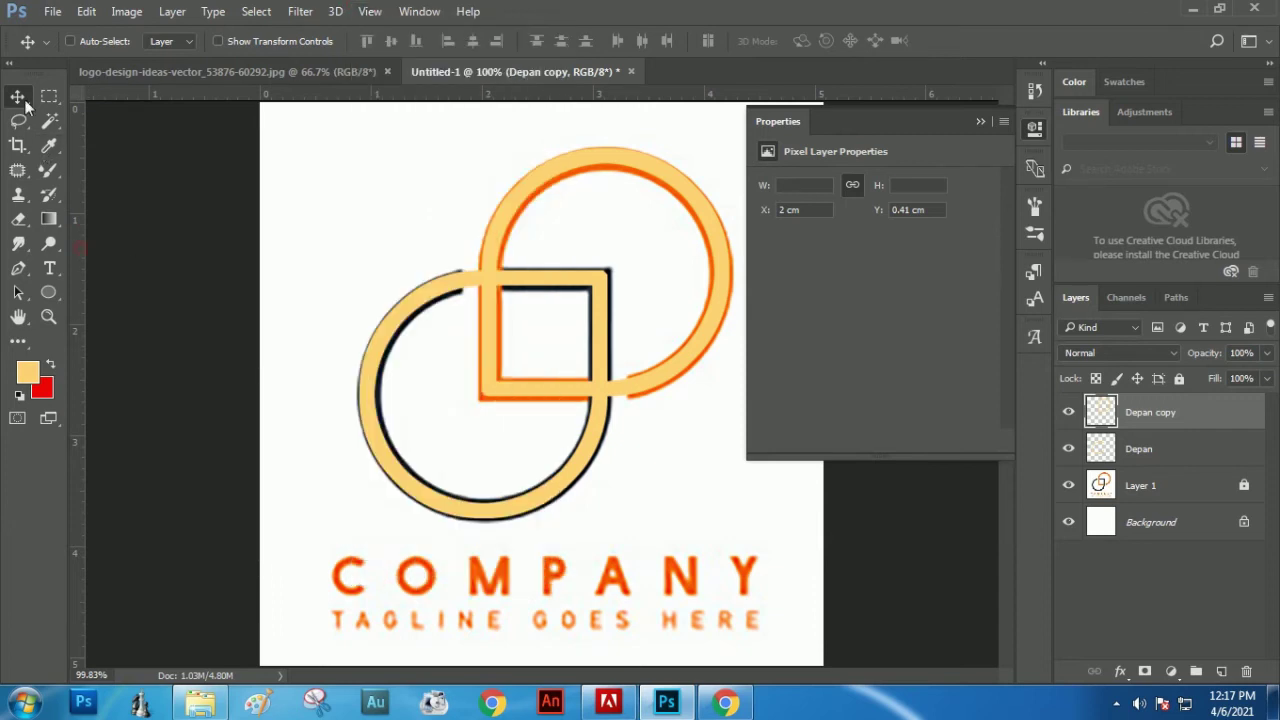
pyautogui.moveTo(80, 265); pyautogui.dragTo(464, 263)
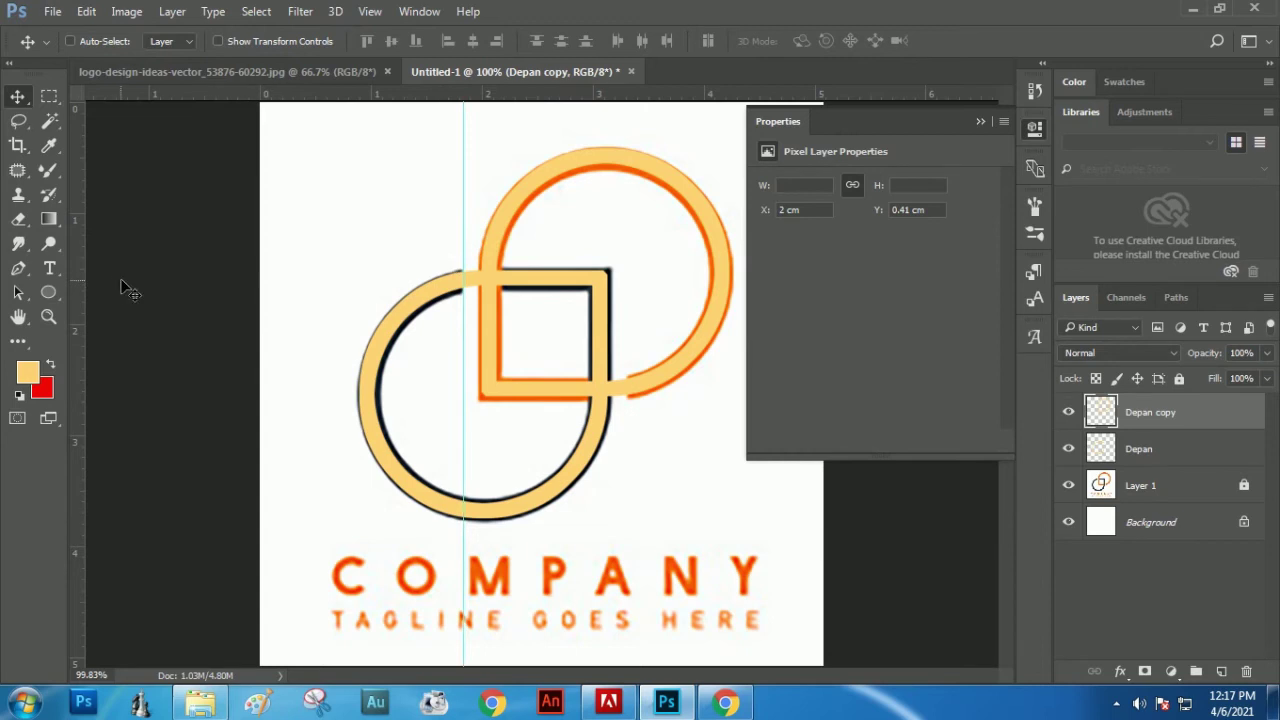
pyautogui.moveTo(77, 291); pyautogui.dragTo(491, 323)
pyautogui.moveTo(676, 100)
pyautogui.mouseDown()
pyautogui.moveTo(674, 380)
pyautogui.moveTo(656, 90)
pyautogui.mouseUp()
pyautogui.moveTo(86, 424); pyautogui.dragTo(628, 447)
pyautogui.moveTo(72, 439); pyautogui.dragTo(597, 470)
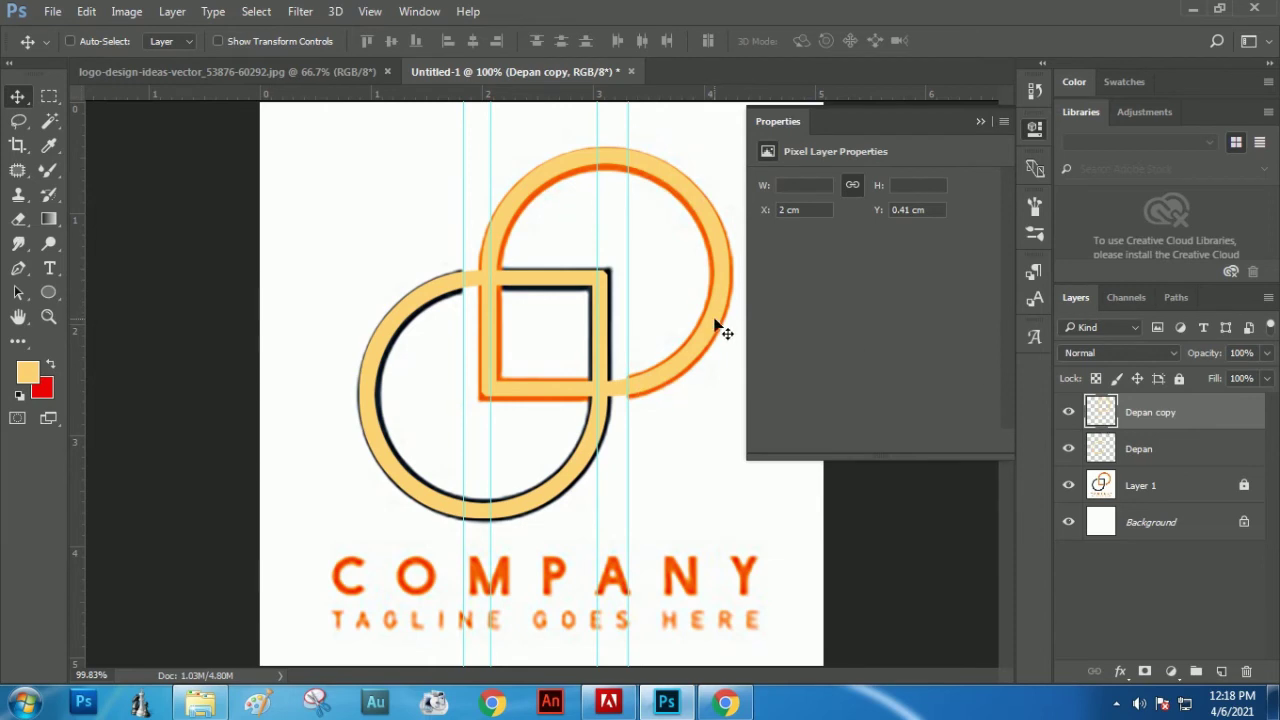
# - Rename the Depan copy layer as Belakang
pyautogui.doubleClick(1149, 413)
pyautogui.write('Belakang')
pyautogui.press('Return')
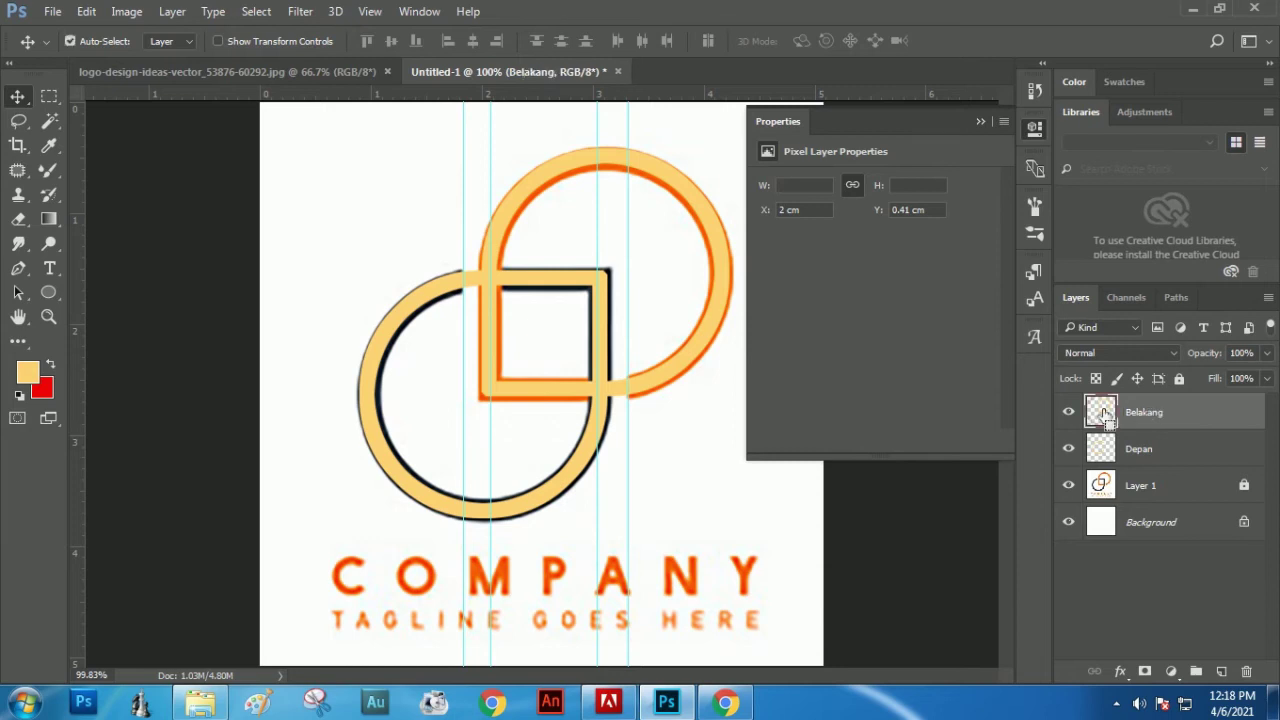
# - Fill the Belakang ring with orange sampled from the reference logo, using Foreground Color contents, Normal mode and 100% opacity
pyautogui.keyDown('ctrl'); pyautogui.click(1104, 412); pyautogui.keyUp('ctrl')
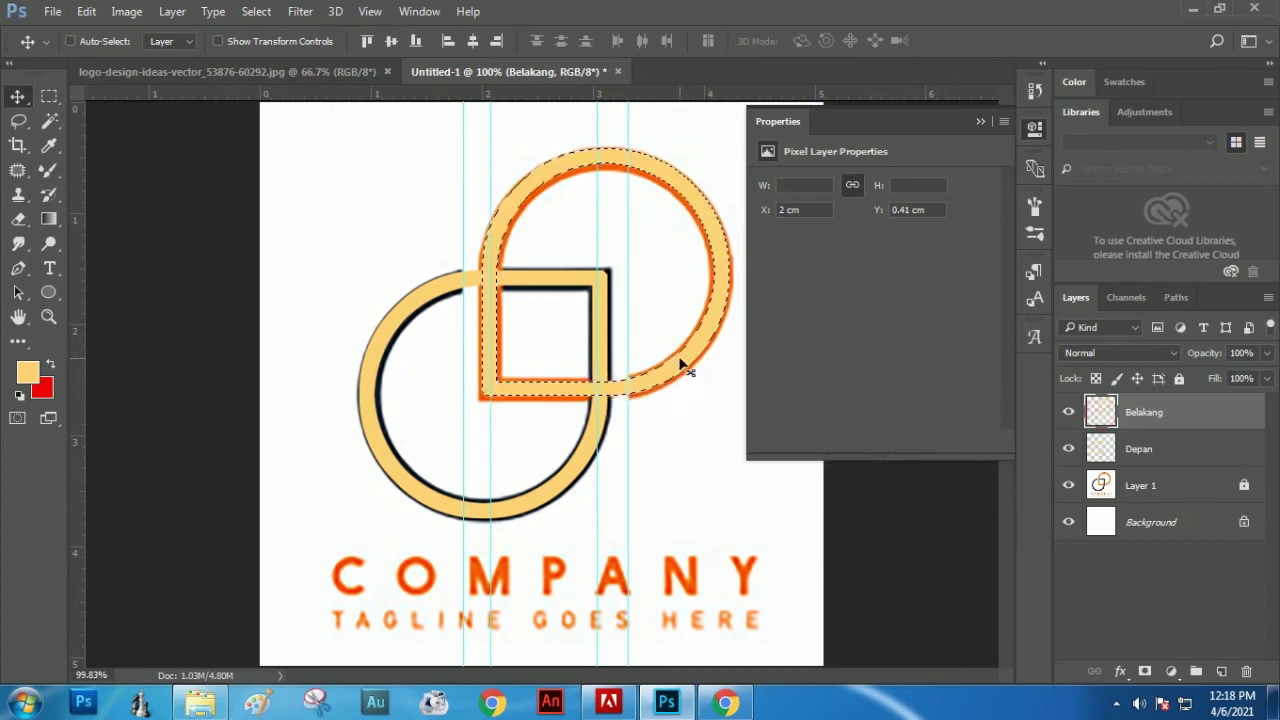
pyautogui.click(50, 148)
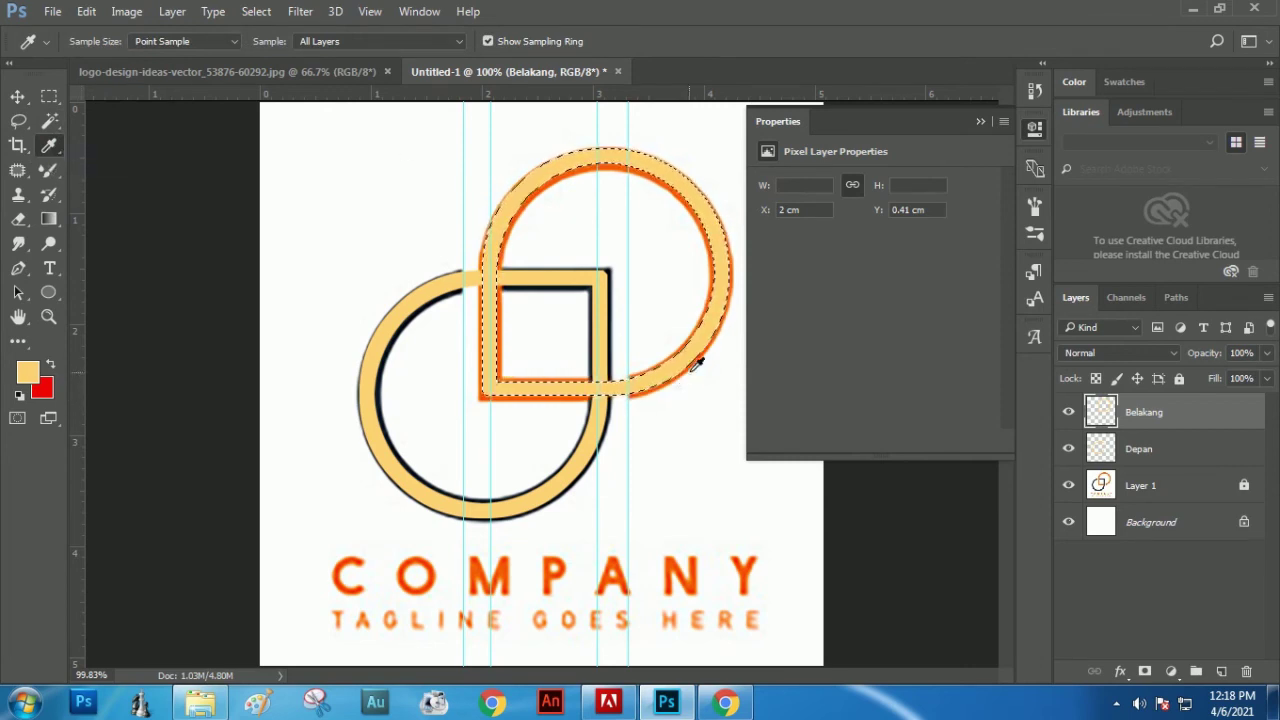
pyautogui.click(758, 559)
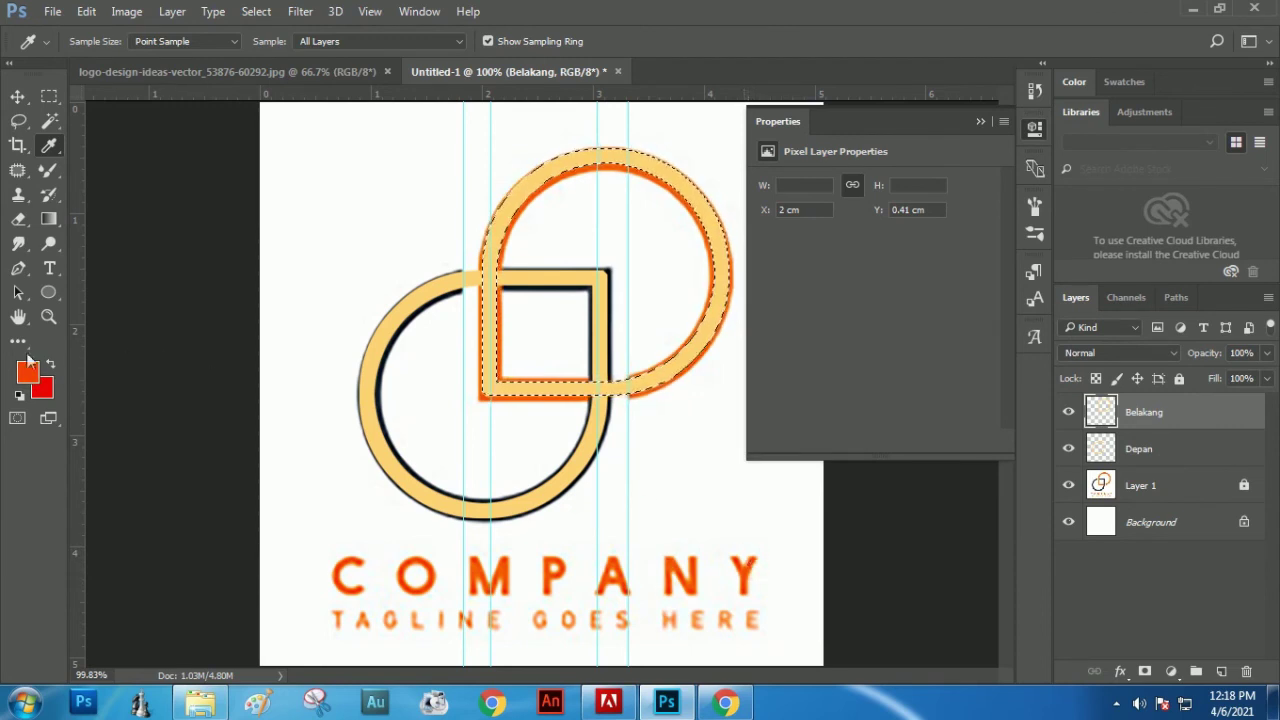
pyautogui.click(562, 391)
pyautogui.click(86, 11)
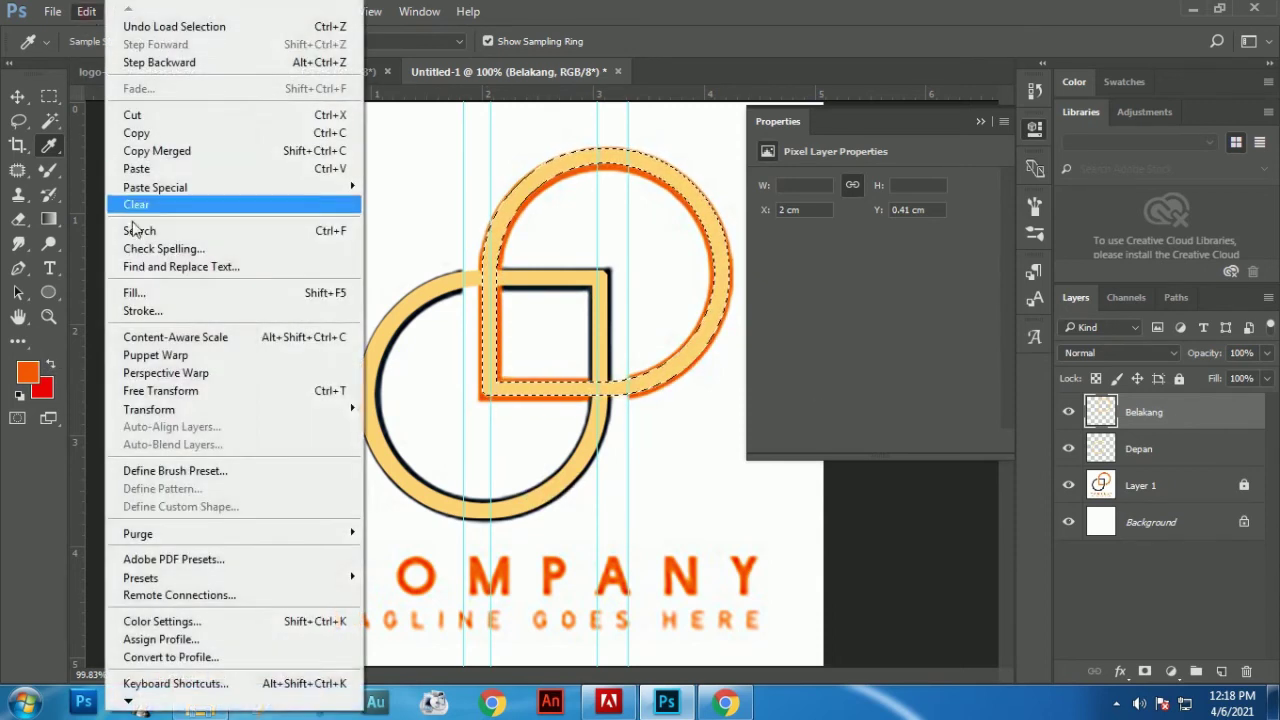
pyautogui.click(145, 293)
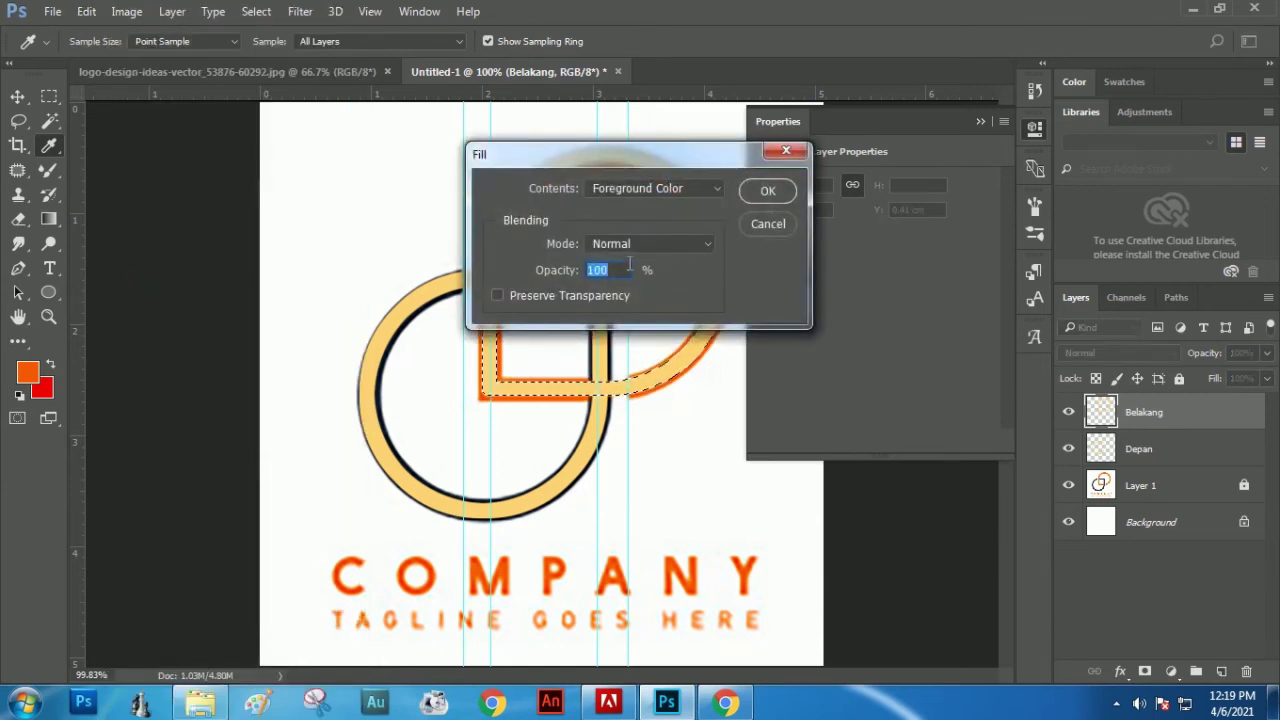
pyautogui.click(690, 189)
pyautogui.click(653, 206)
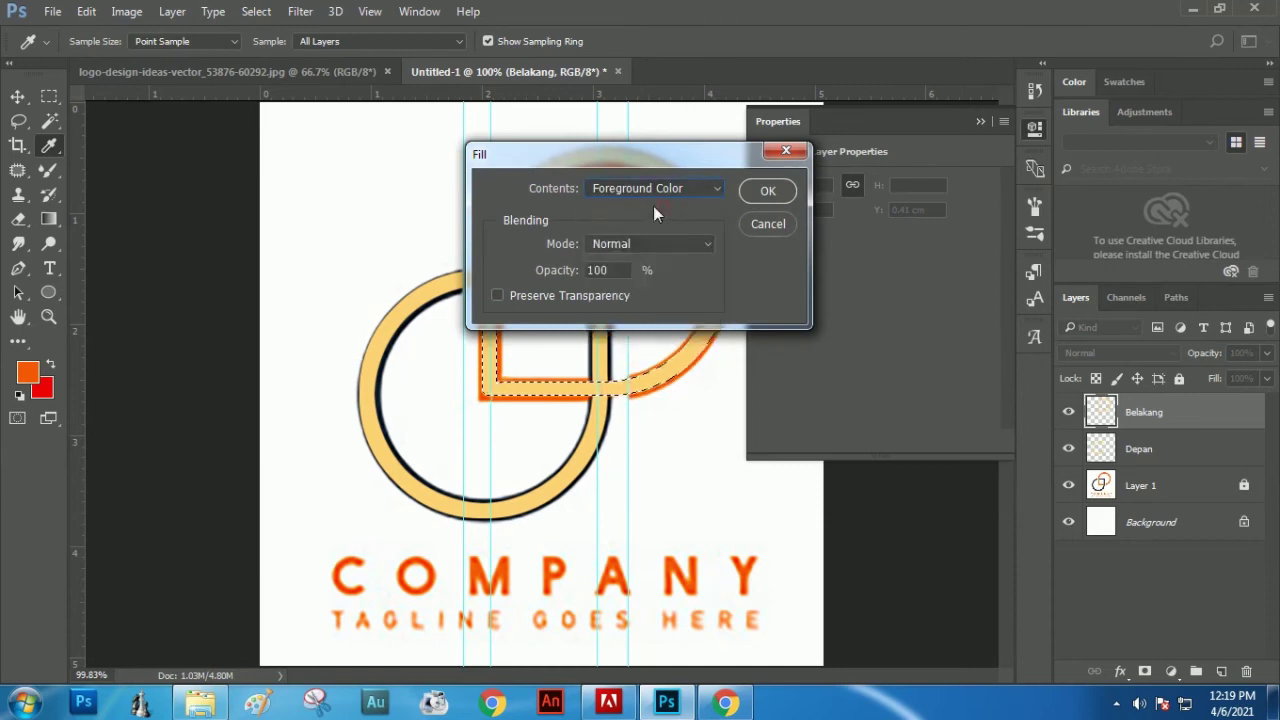
pyautogui.click(760, 190)
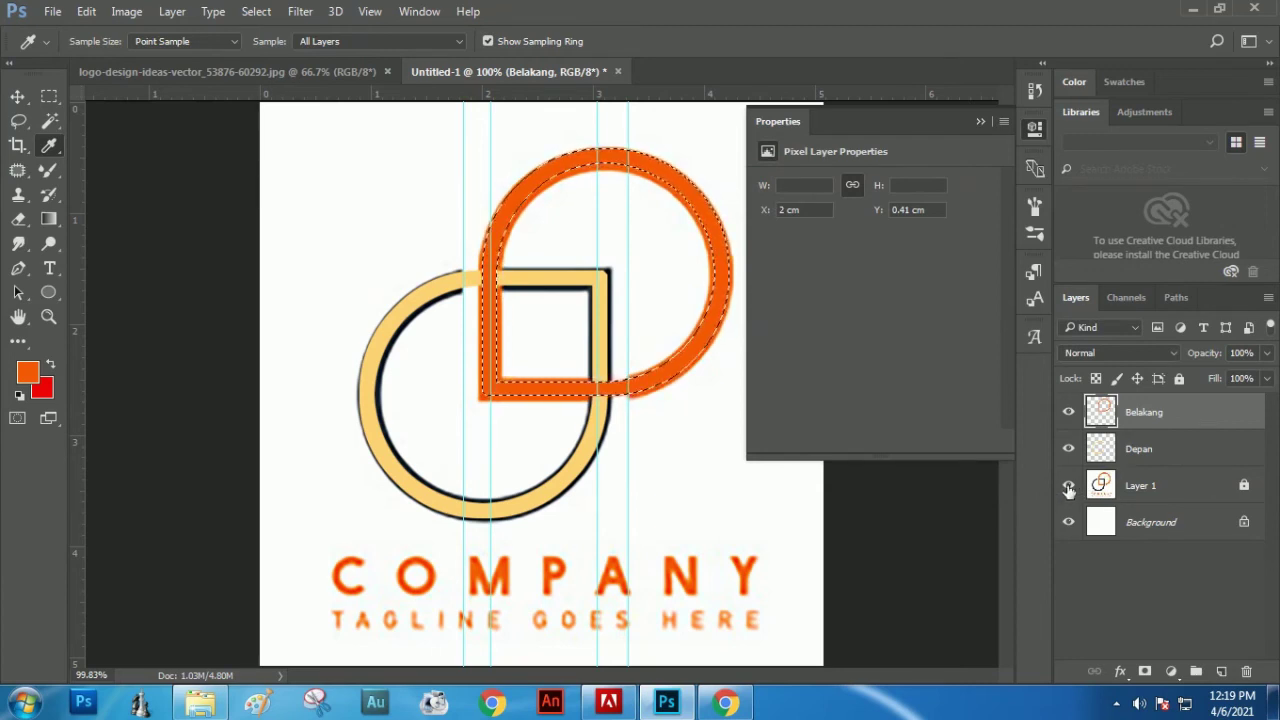
# - Hide the Layer 1 reference image and deselect the Belakang ring
pyautogui.click(1068, 486)
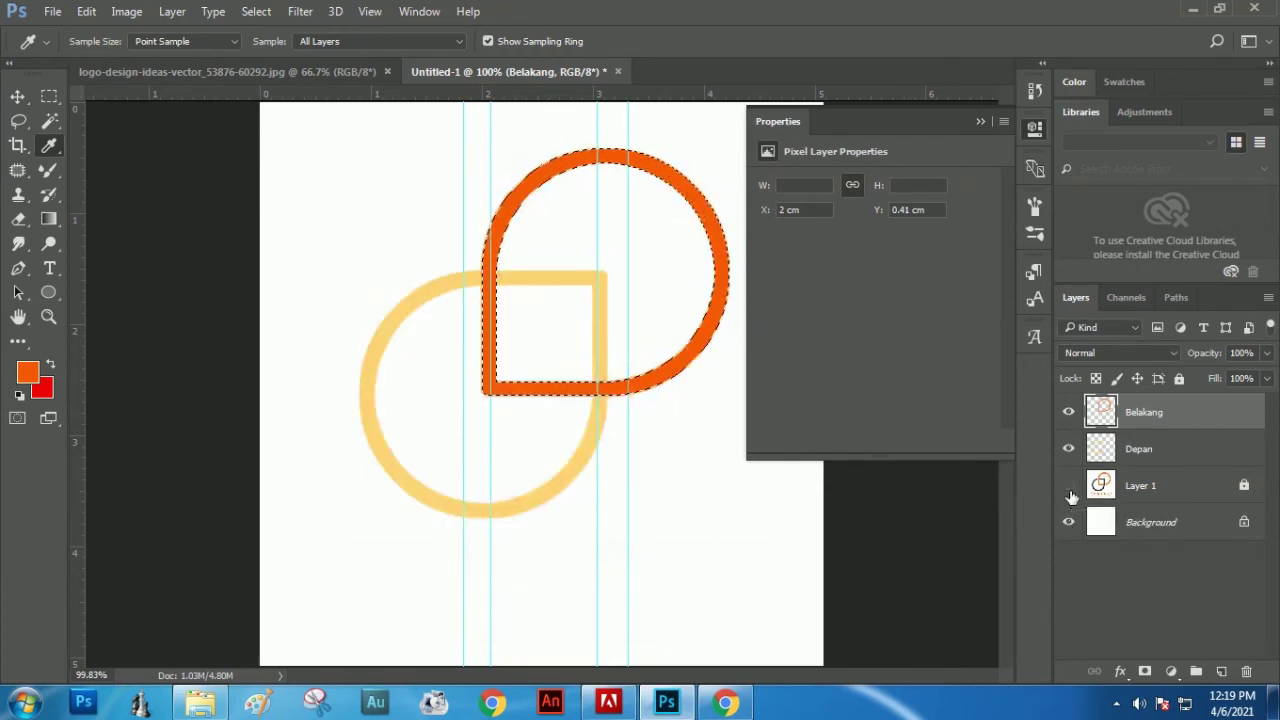
pyautogui.press('m')
pyautogui.hotkey('ctrl', 'd')
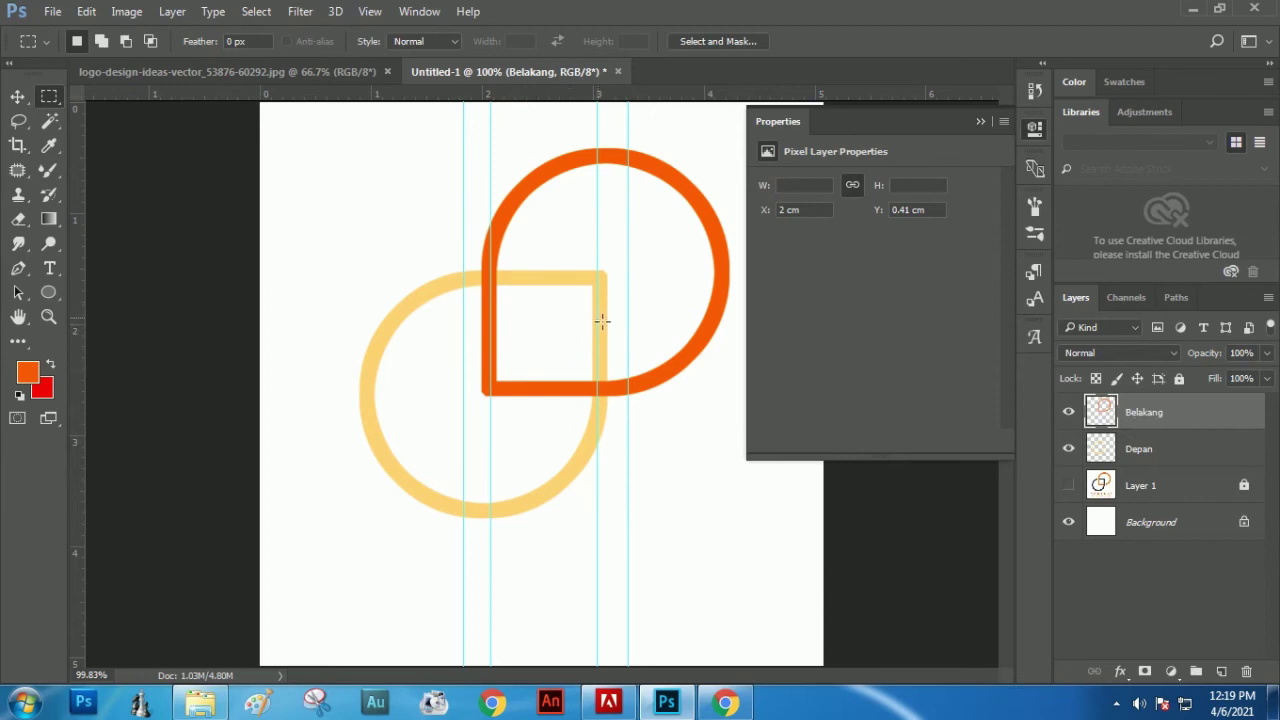
# - Cut a gap in the Belakang ring by deleting a Rectangular Marquee selection snapped between the guides at about 3.0 and 3.3 cm
pyautogui.rightClick(51, 99)
pyautogui.click(97, 98)
pyautogui.click(370, 12)
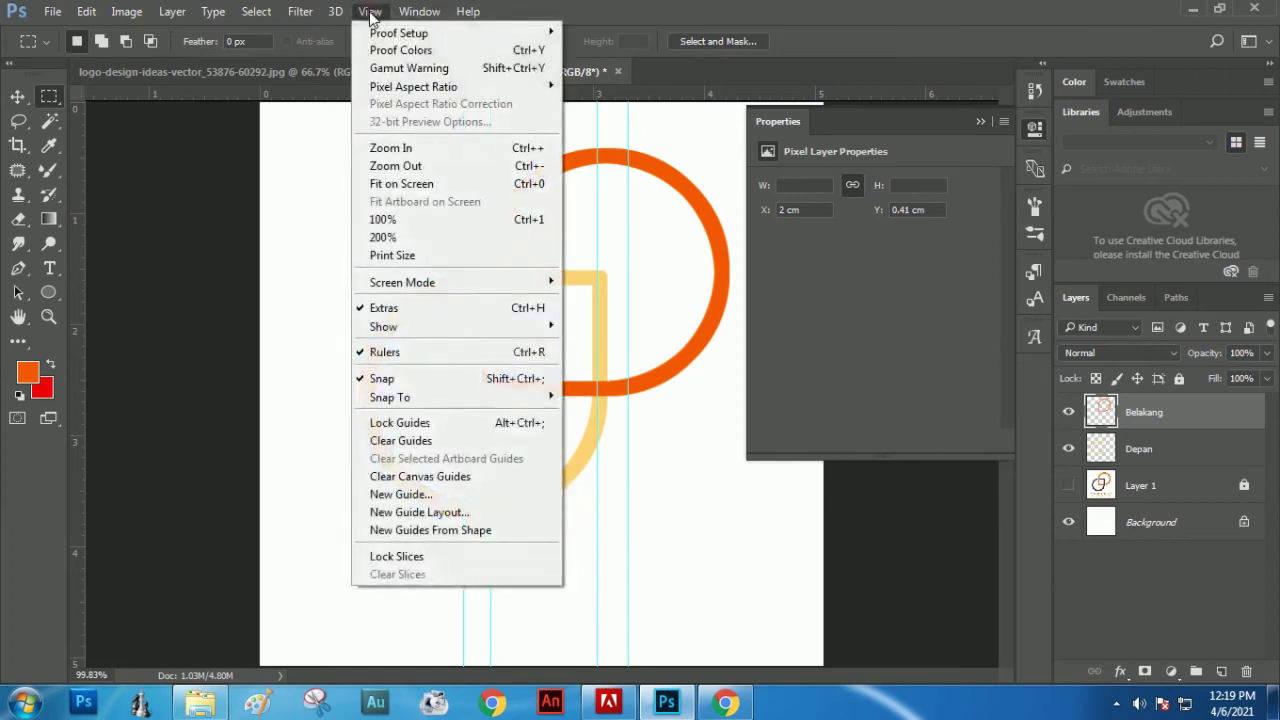
pyautogui.moveTo(443, 400)
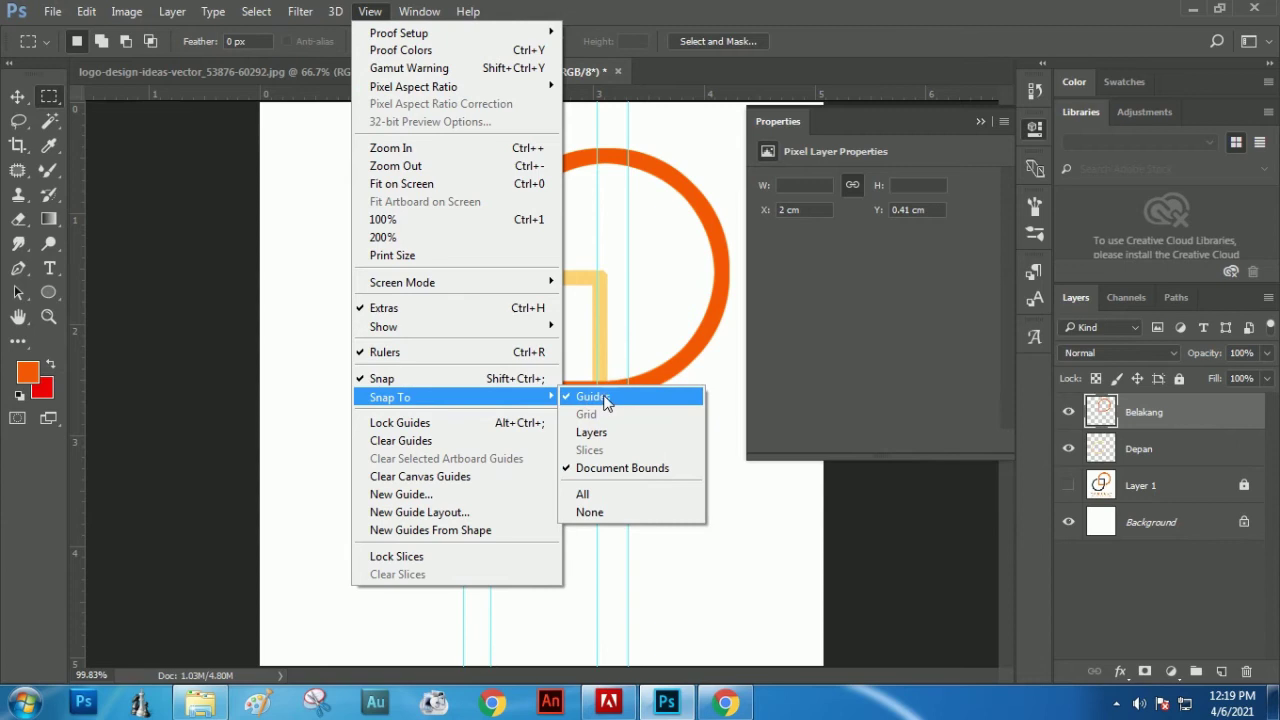
pyautogui.click(649, 10)
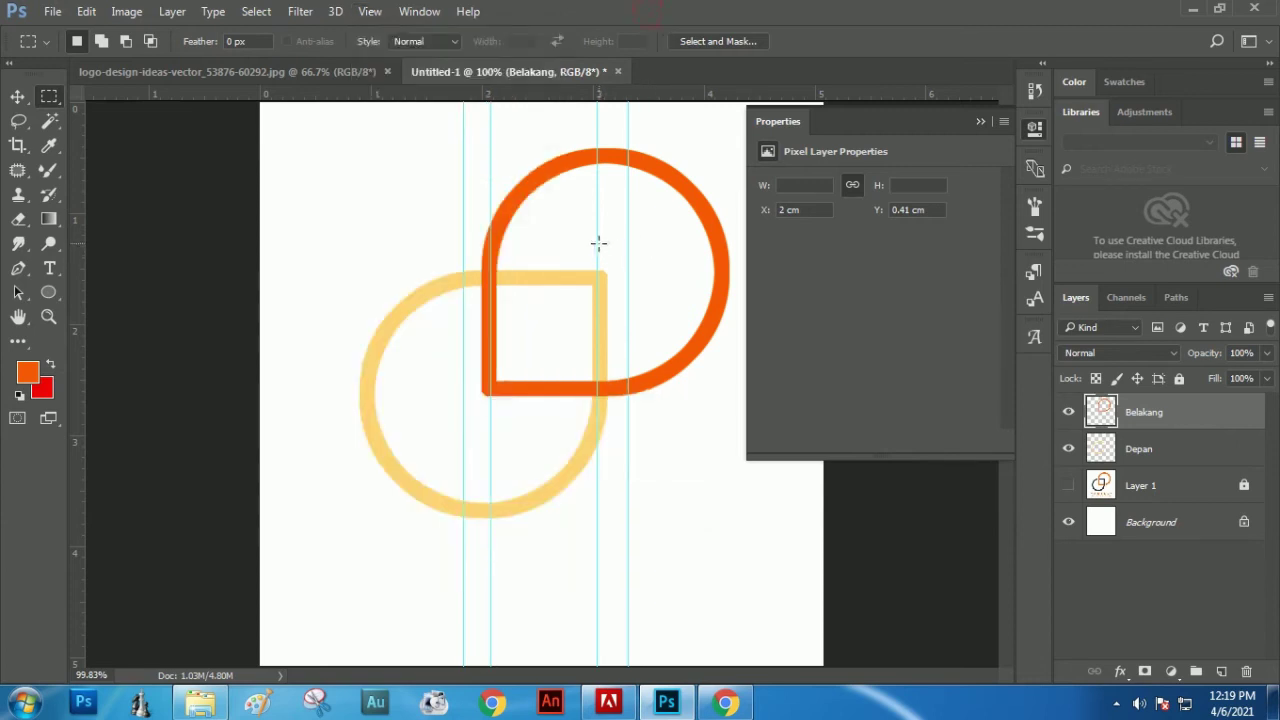
pyautogui.moveTo(596, 241); pyautogui.dragTo(628, 441)
pyautogui.press('Delete')
# - Cut a gap in the Depan ring's upper edge by deleting a rectangular selection between the guides at about 1.8 and 2.1 cm
pyautogui.moveTo(462, 200); pyautogui.dragTo(492, 342)
pyautogui.click(433, 197)
pyautogui.moveTo(463, 211); pyautogui.dragTo(487, 382)
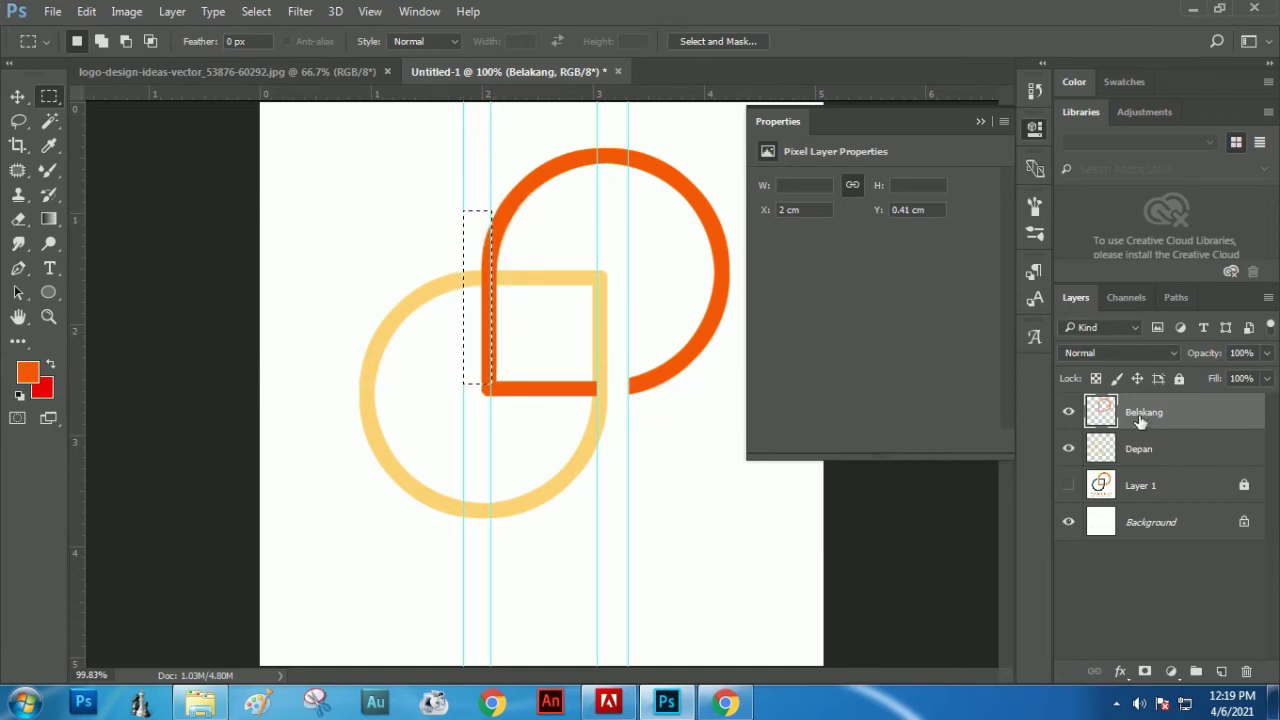
pyautogui.press('Delete')
pyautogui.click(1112, 452)
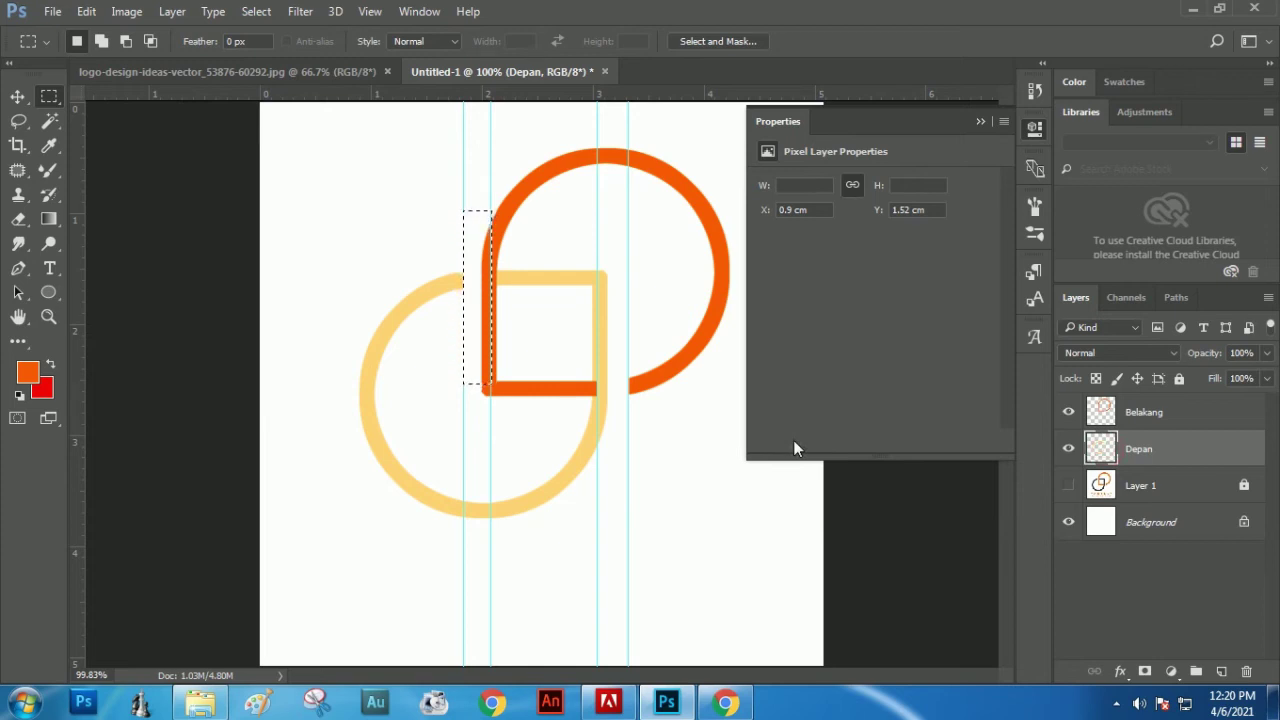
# - Show Layer 1 and compare it with the traced rings by hiding and showing the Belakang and Depan layers again
pyautogui.click(18, 97)
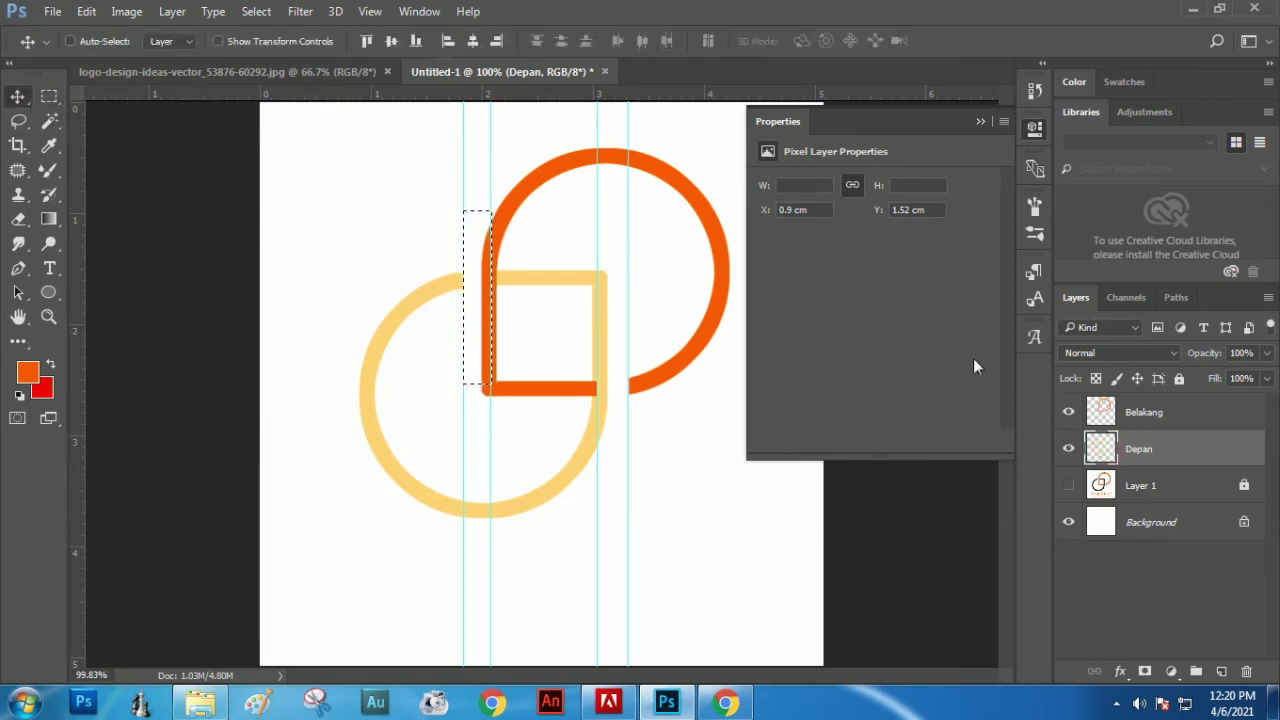
pyautogui.click(1068, 412)
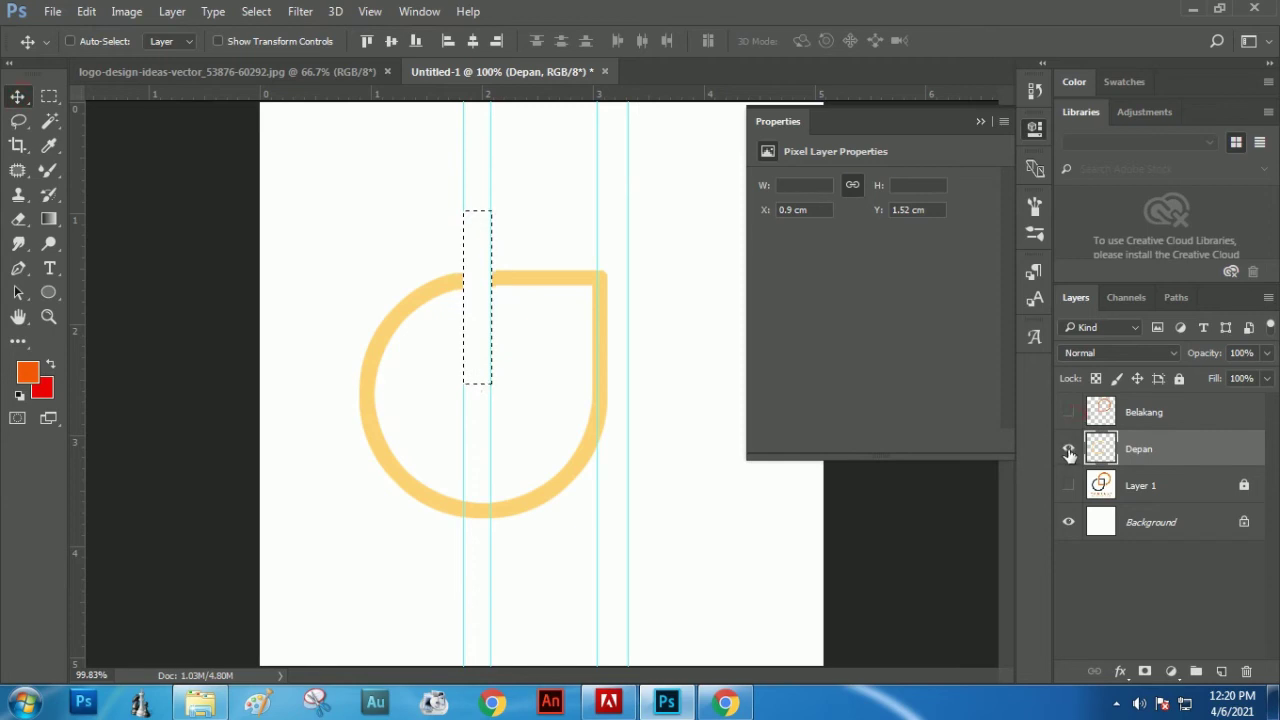
pyautogui.click(1068, 449)
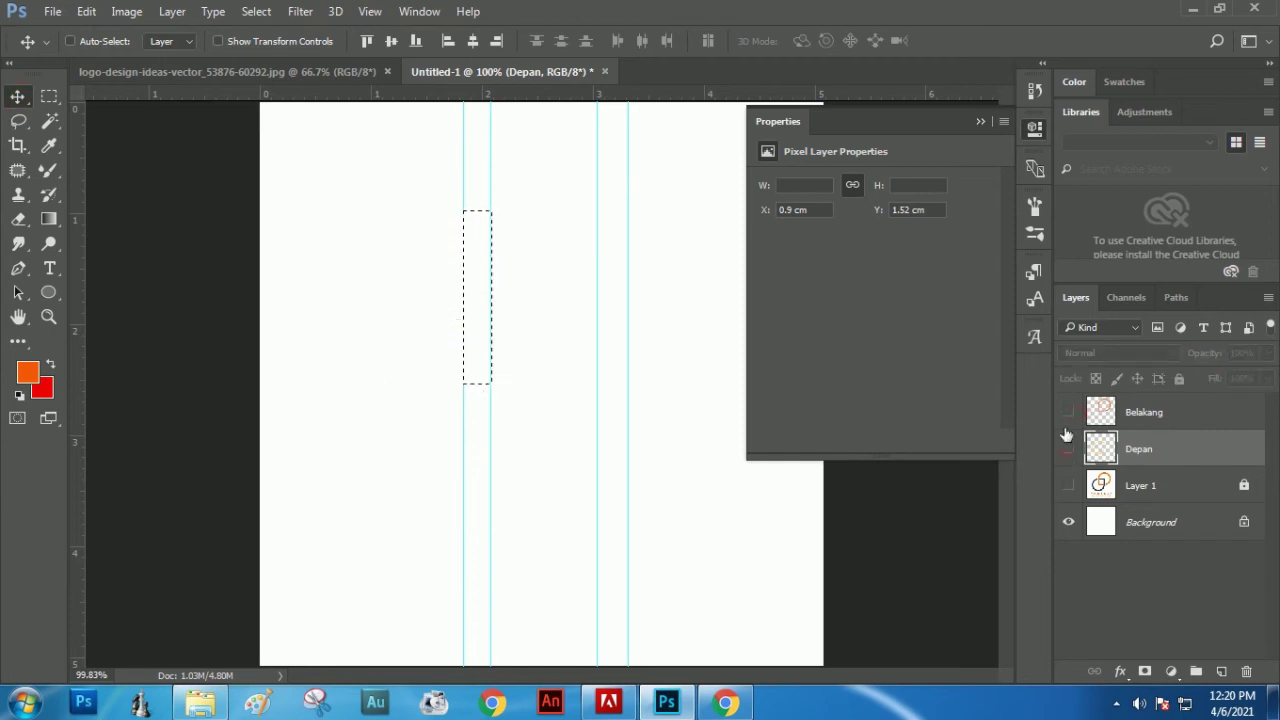
pyautogui.click(1068, 485)
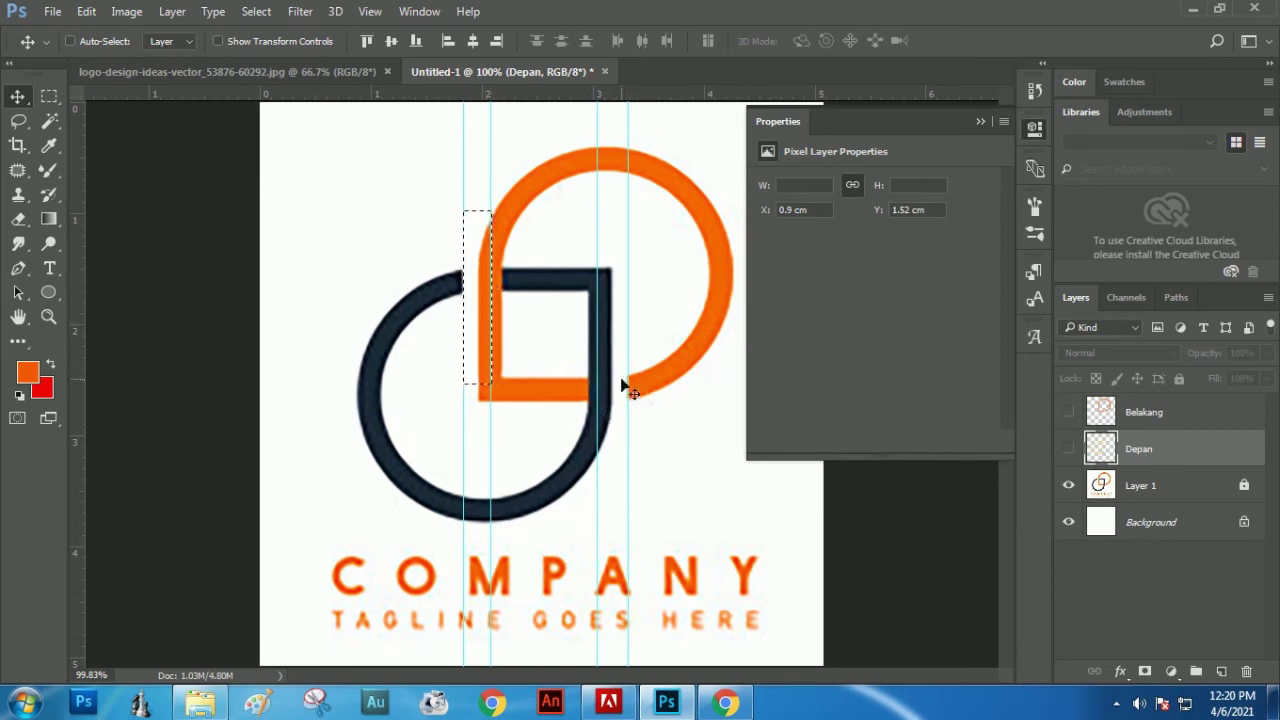
pyautogui.click(1068, 452)
pyautogui.click(1068, 412)
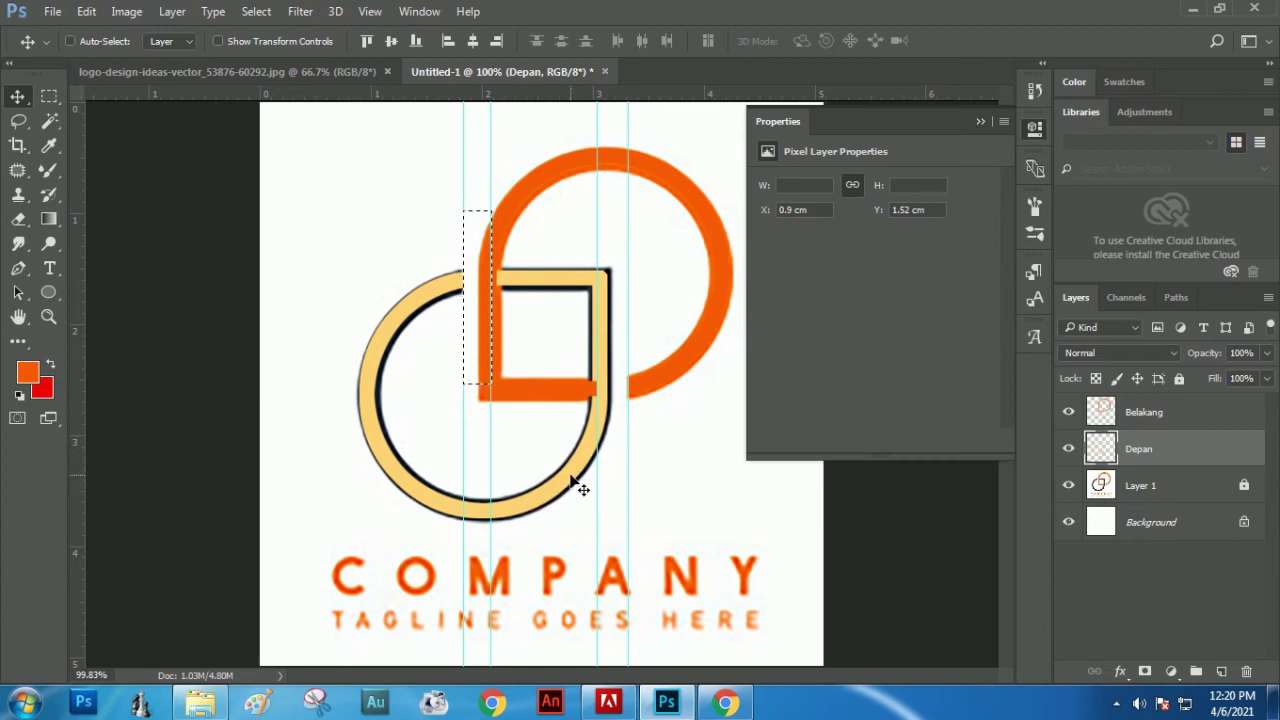
# - Load the Depan ring's outline as a selection
pyautogui.keyDown('ctrl'); pyautogui.click(1104, 452); pyautogui.keyUp('ctrl')
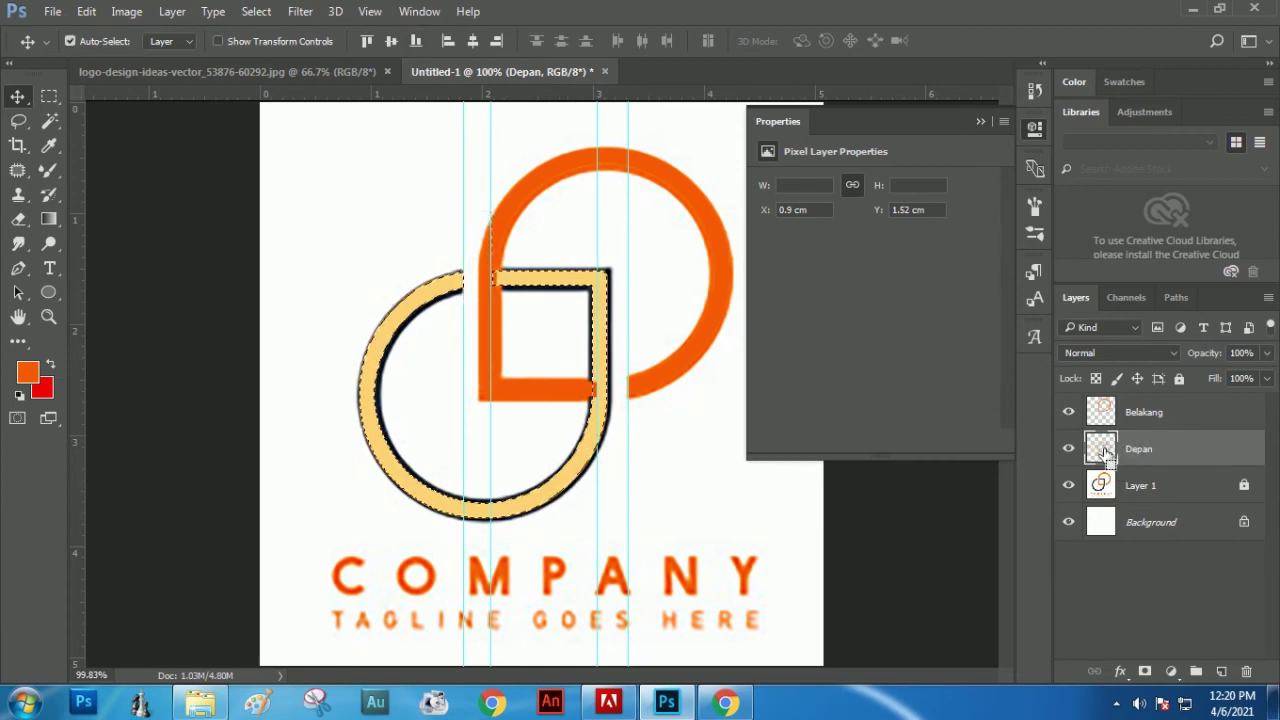
pyautogui.click(86, 11)
pyautogui.click(140, 293)
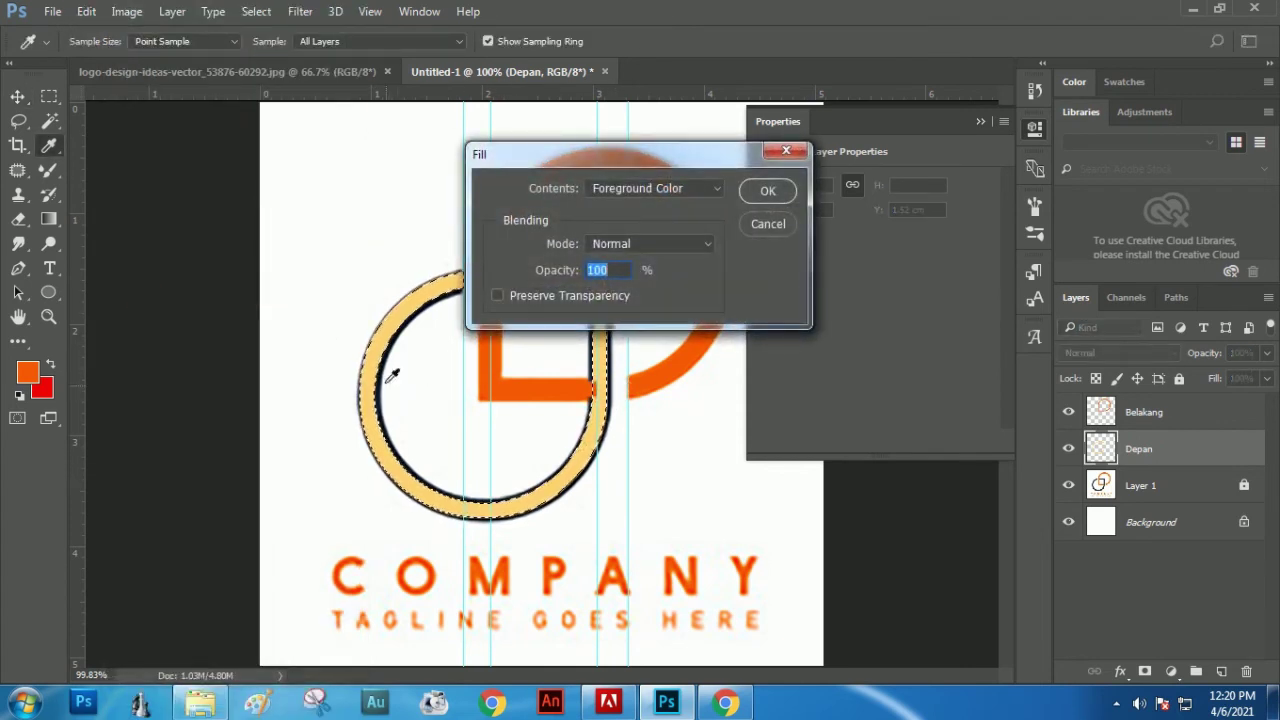
pyautogui.click(51, 144)
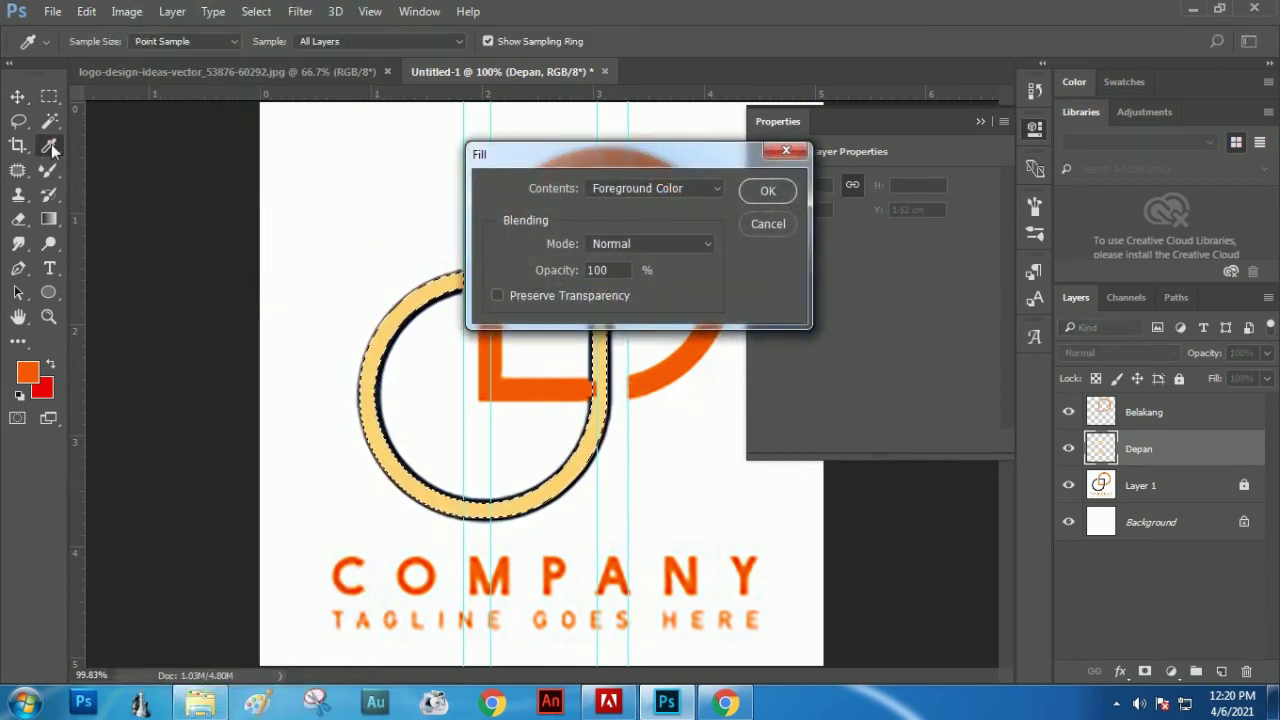
pyautogui.click(767, 223)
pyautogui.press('v')
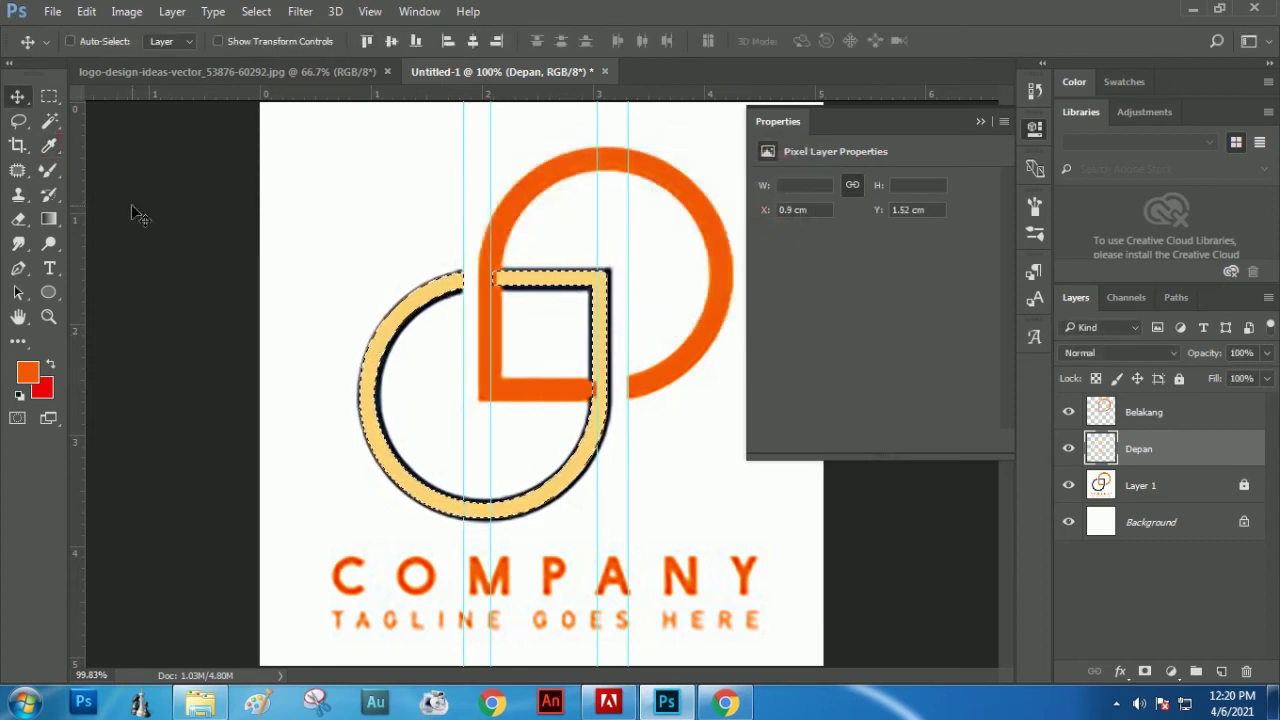
# - Sample the navy of the reference ring, fill the selected Depan ring with it at 100% opacity, and deselect
pyautogui.click(51, 146)
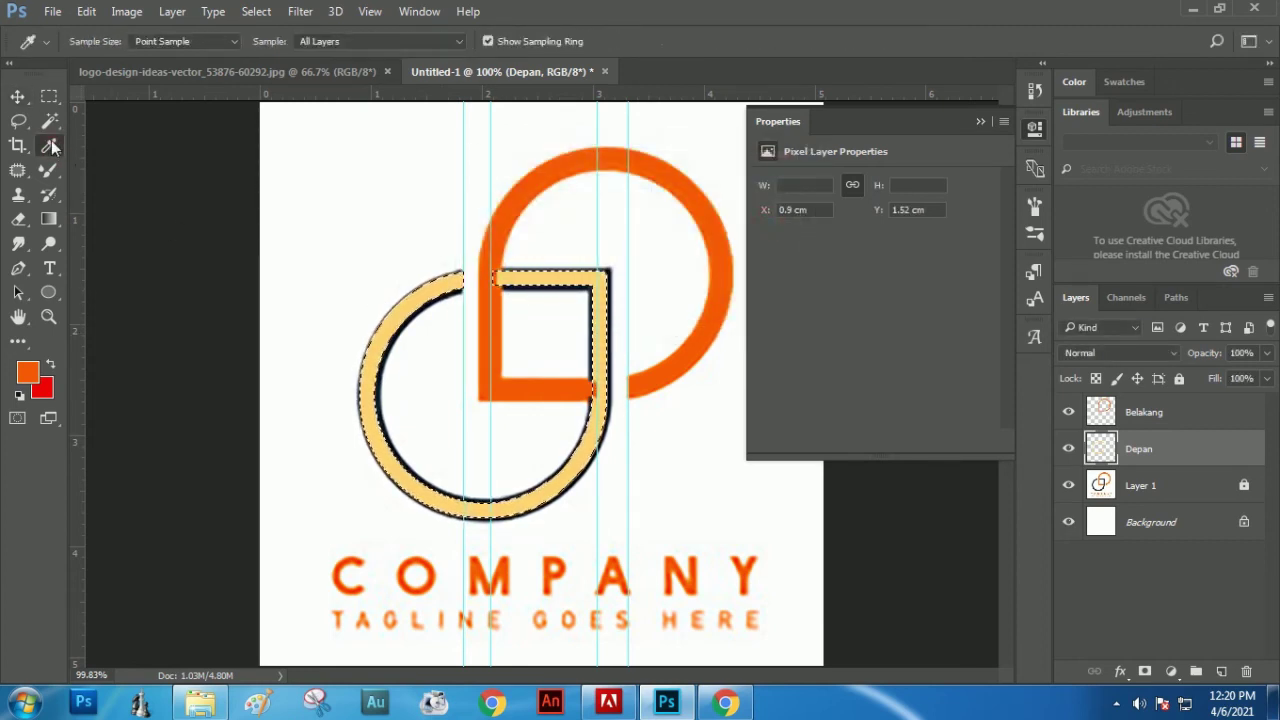
pyautogui.click(381, 392)
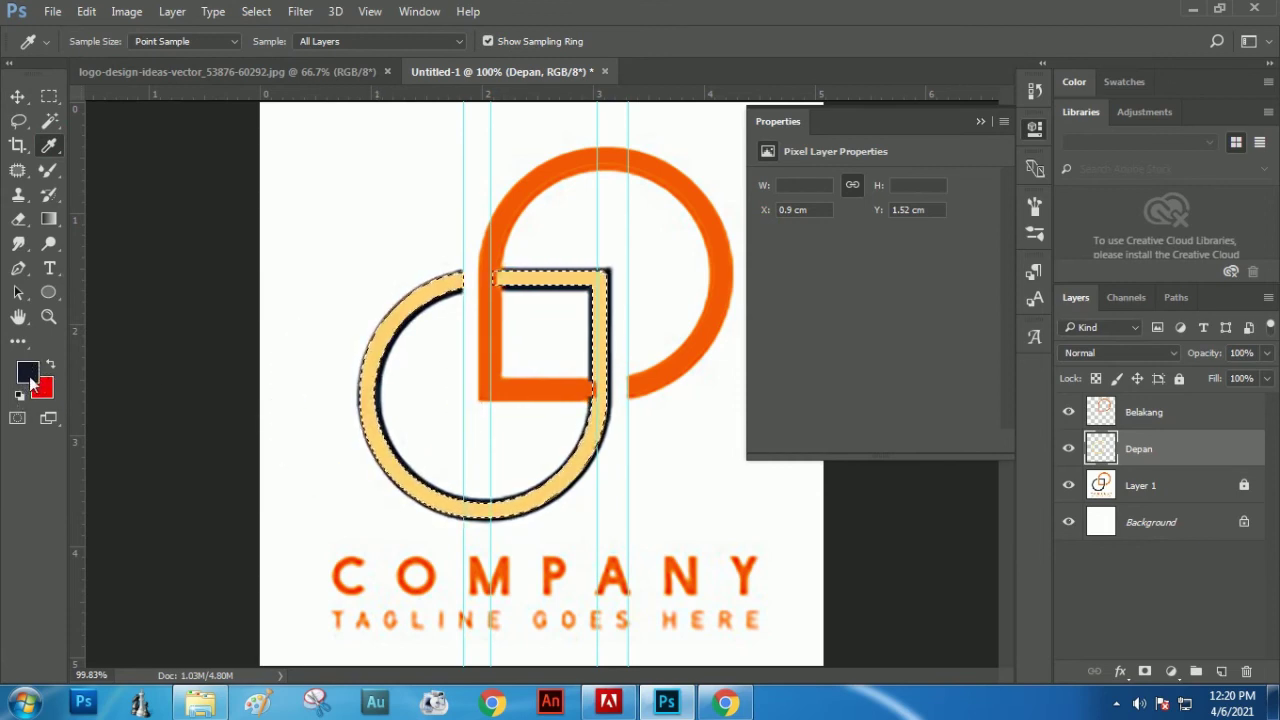
pyautogui.click(86, 11)
pyautogui.click(135, 293)
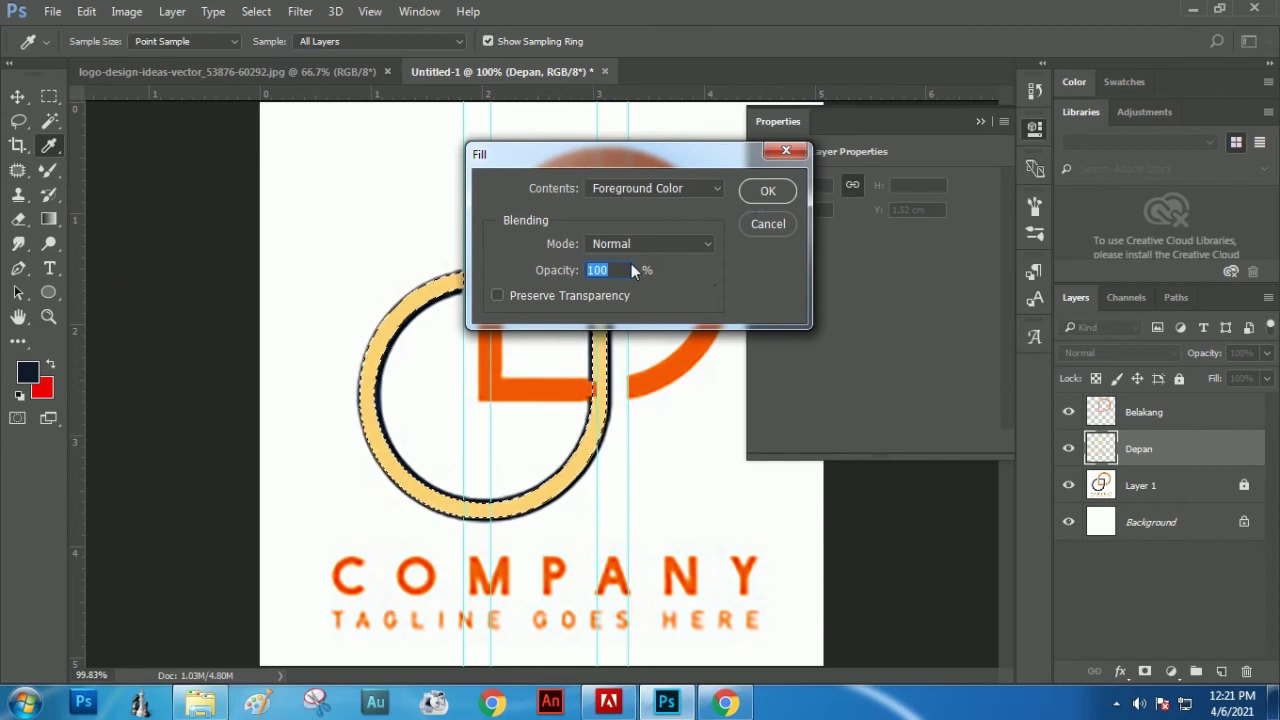
pyautogui.click(765, 190)
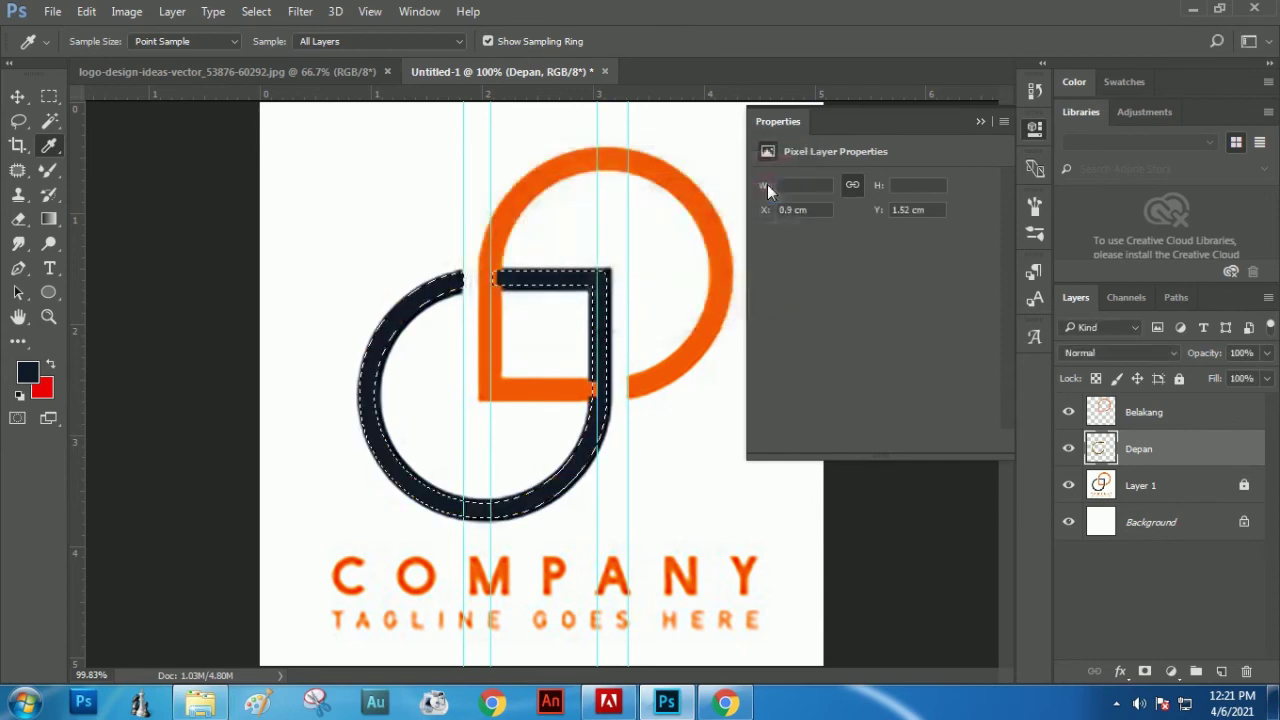
pyautogui.click(254, 13)
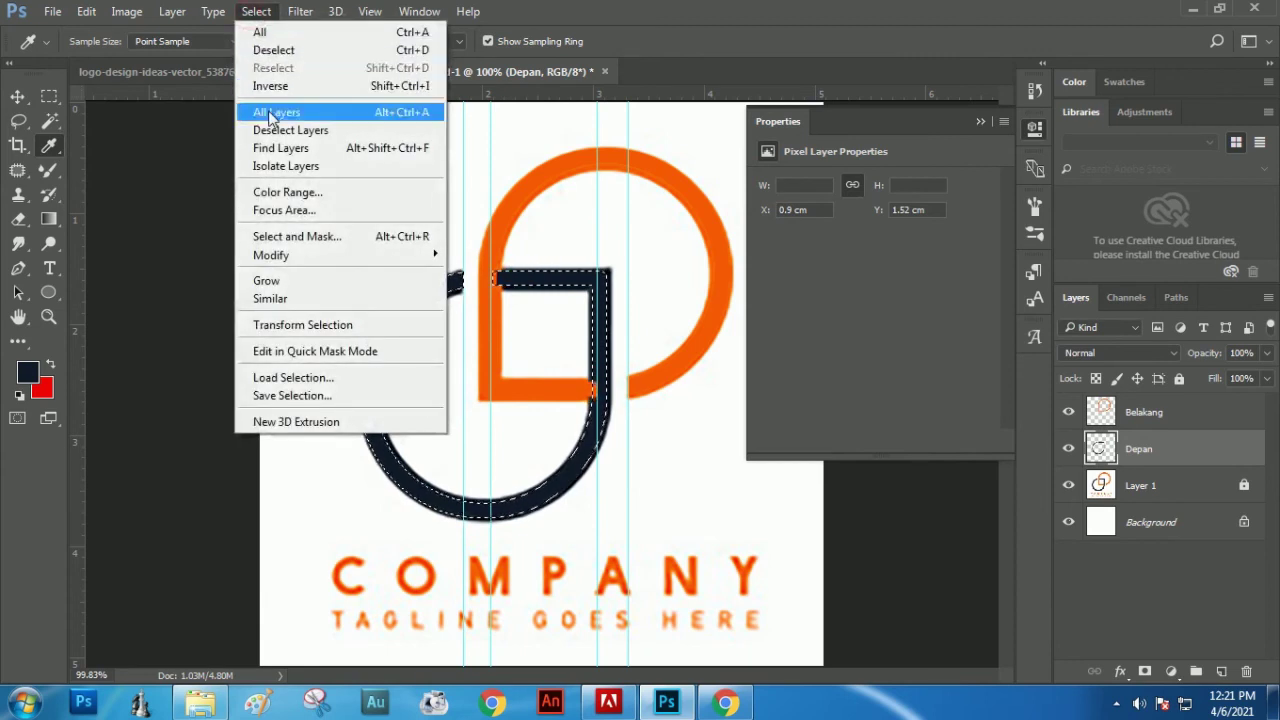
pyautogui.click(280, 50)
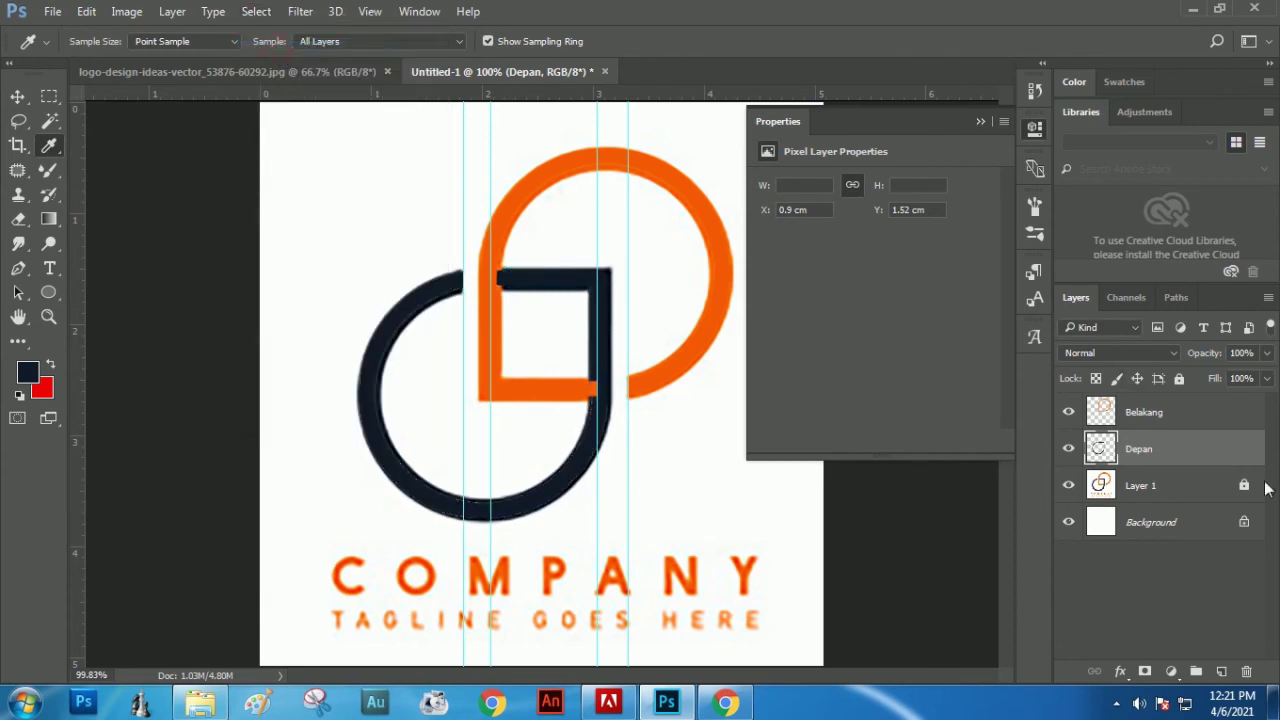
# - Hide Layer 1 and erase the Belakang ring's lower-edge end where it overlaps the Depan ring, using Depan's outline as the selection; deselect
pyautogui.click(1068, 486)
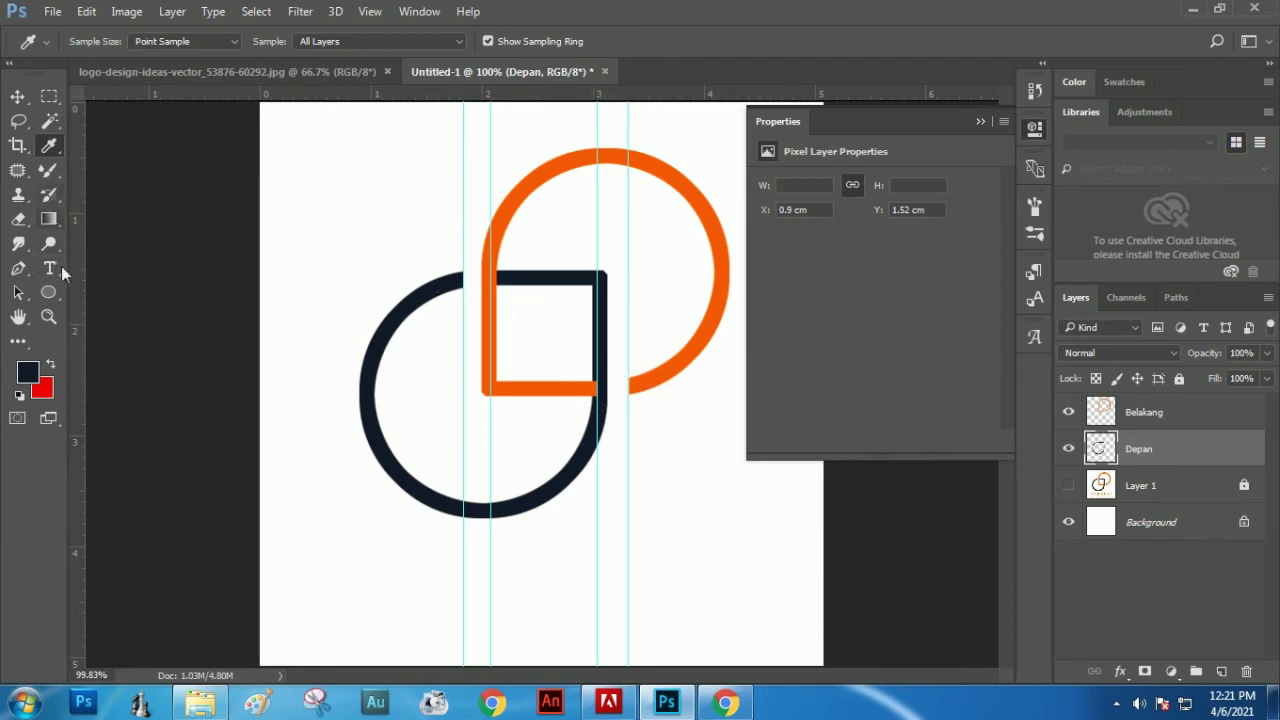
pyautogui.click(48, 314)
pyautogui.moveTo(587, 378); pyautogui.dragTo(645, 457)
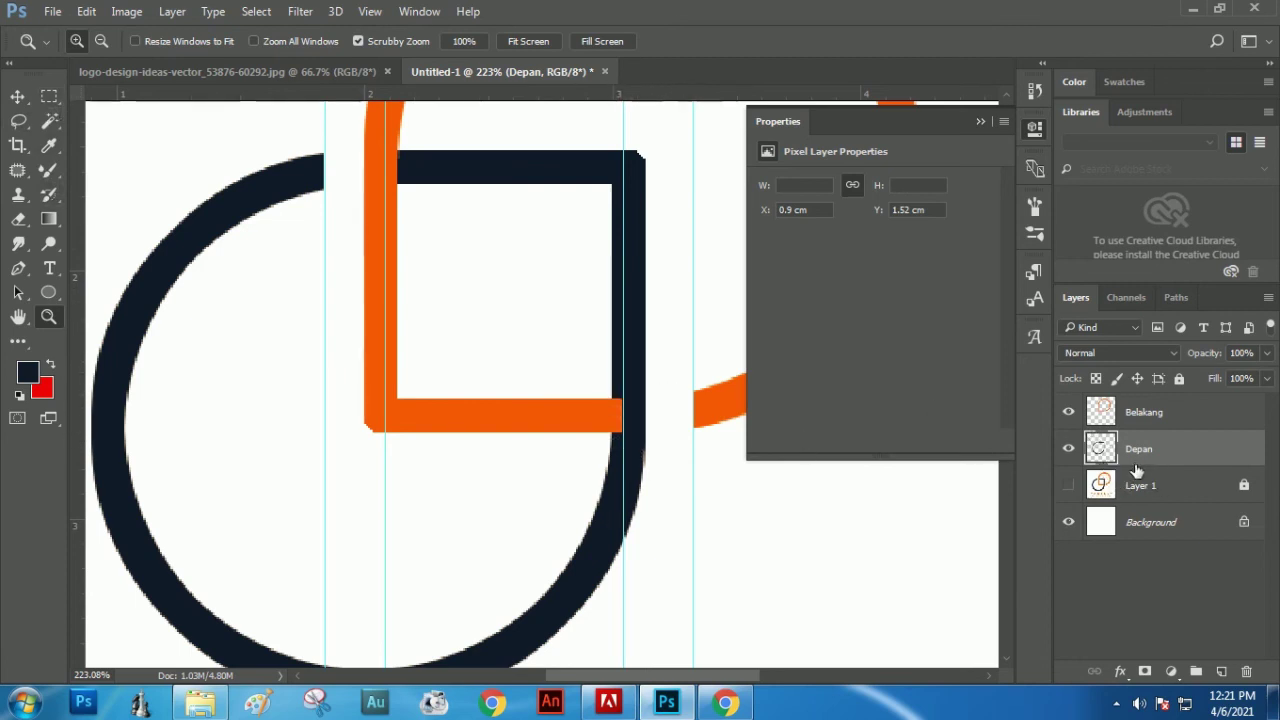
pyautogui.keyDown('ctrl'); pyautogui.click(1099, 451); pyautogui.keyUp('ctrl')
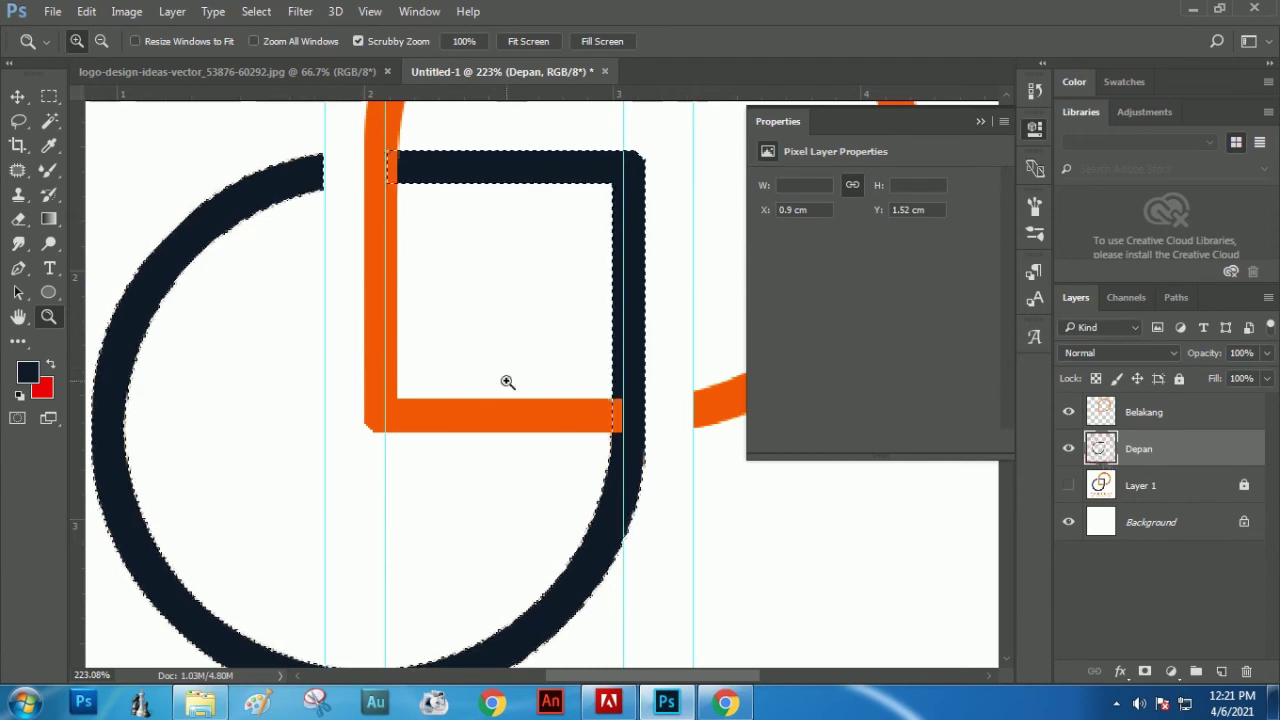
pyautogui.click(1138, 415)
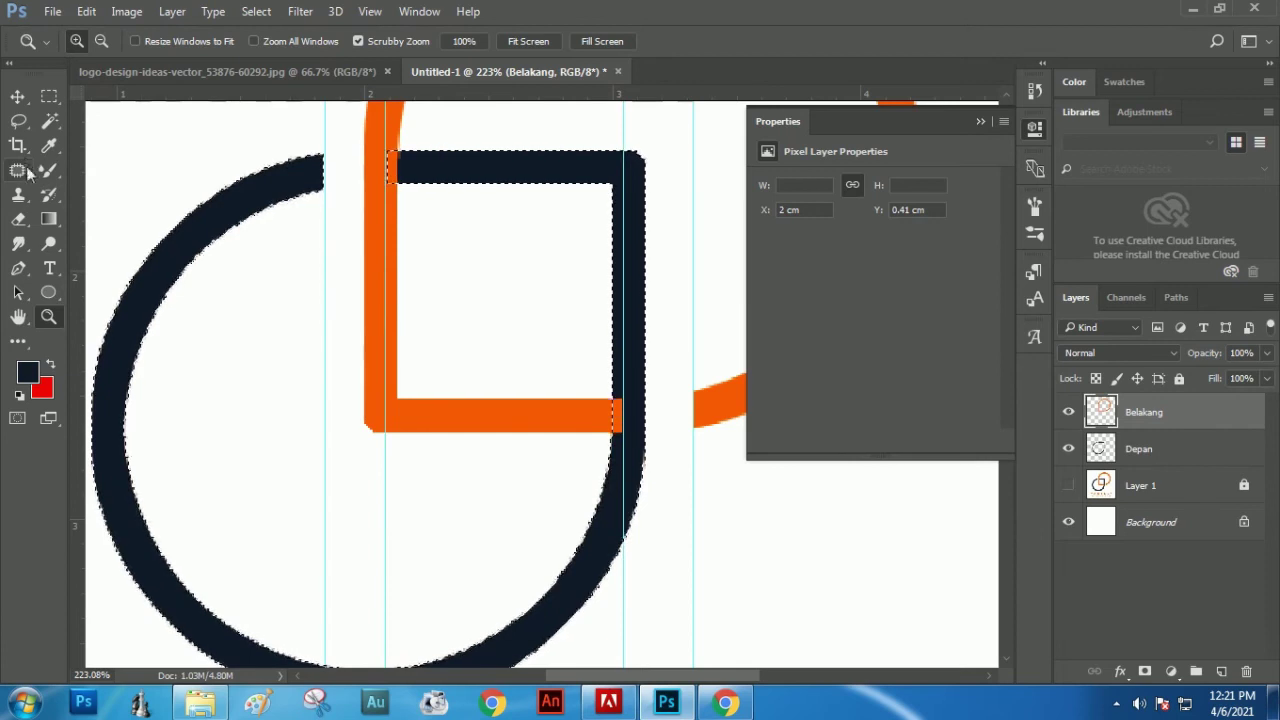
pyautogui.click(22, 221)
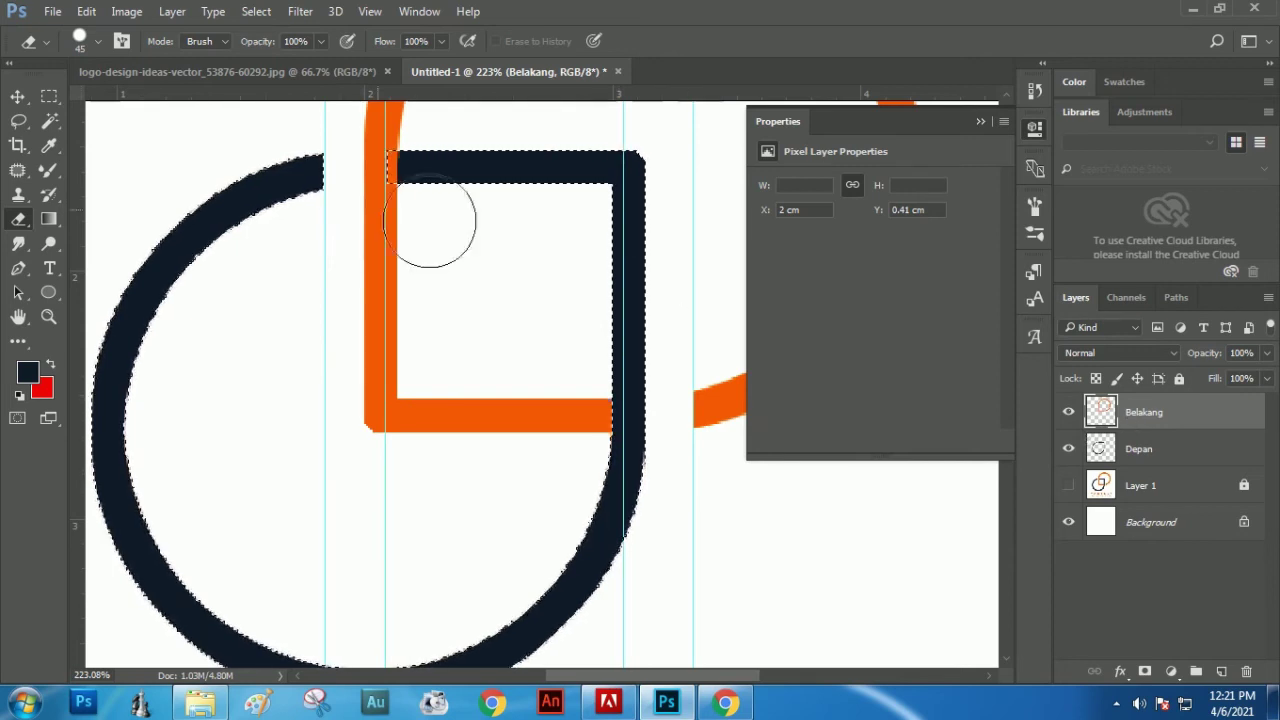
pyautogui.click(256, 11)
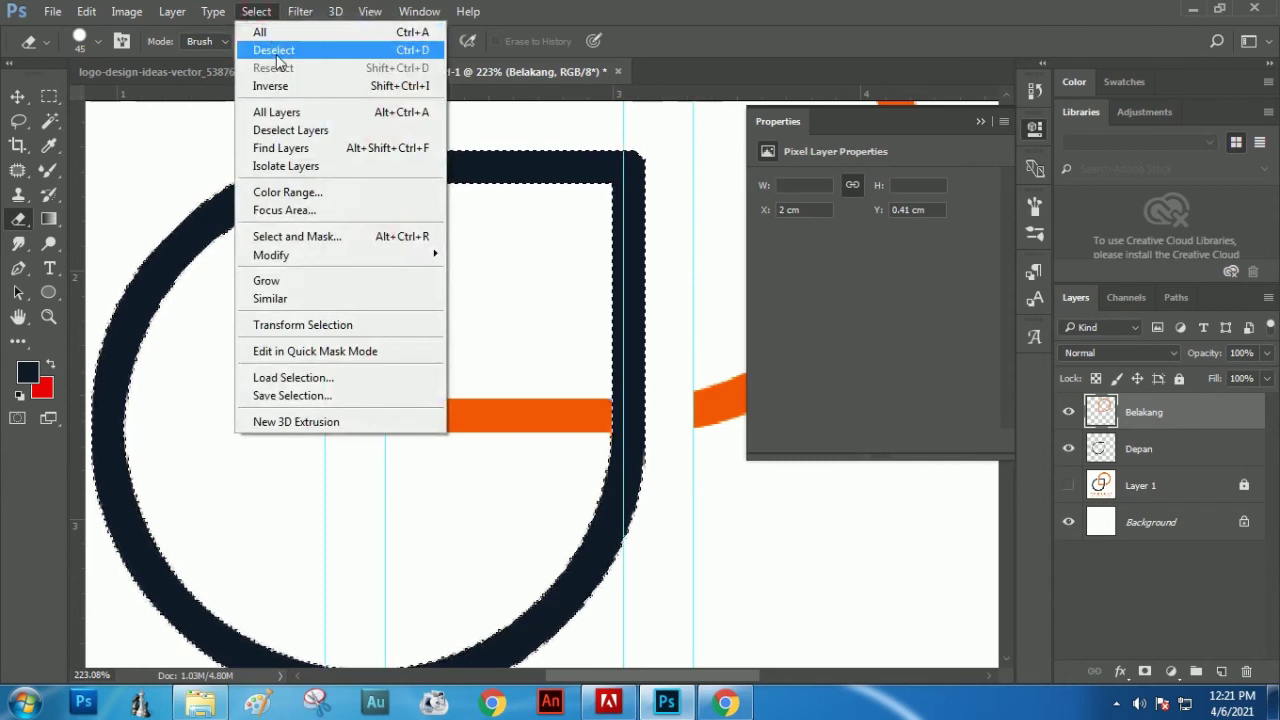
pyautogui.click(277, 52)
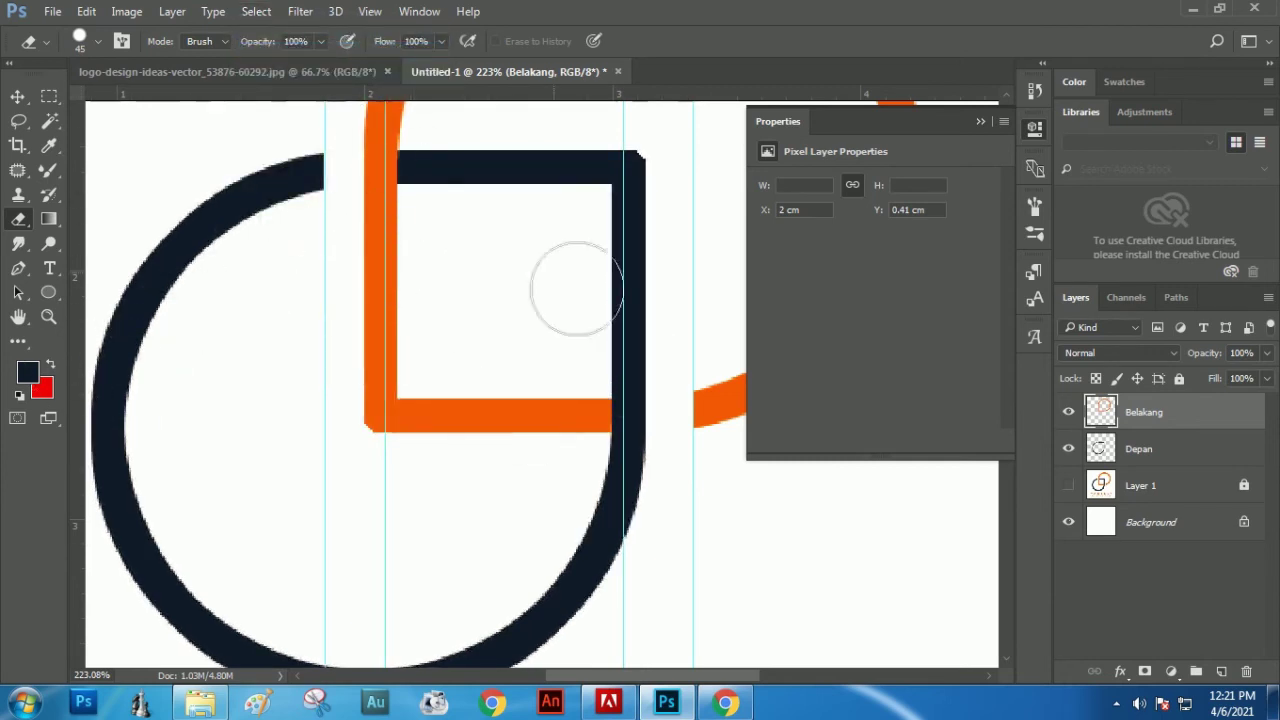
pyautogui.click(48, 316)
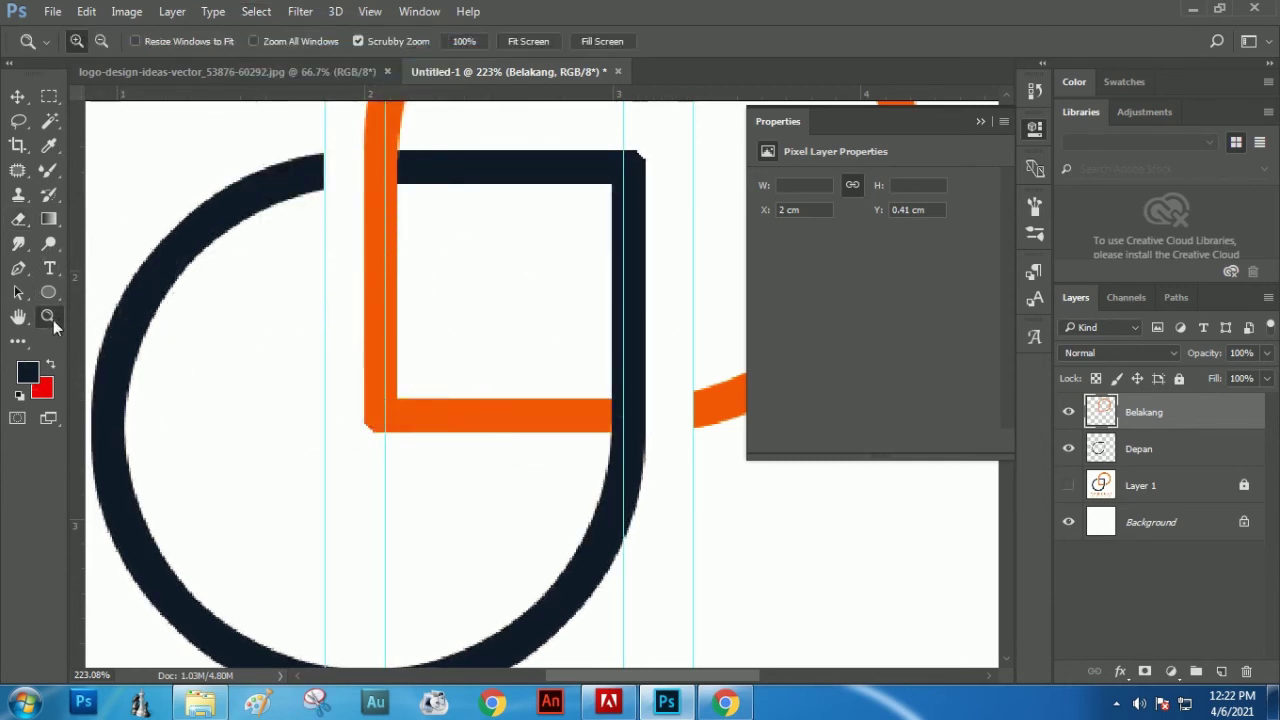
pyautogui.click(520, 41)
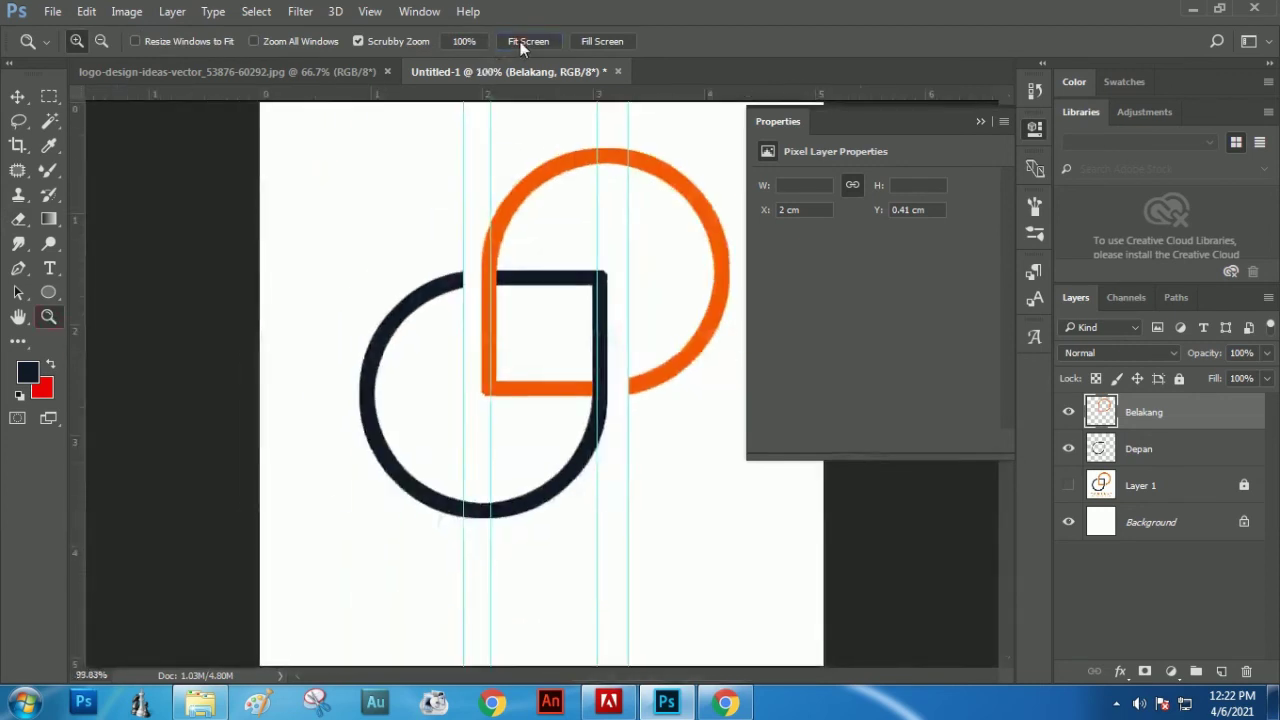
# - Show Layer 1 and add the text COMPANY in navy Century Gothic Bold, 6.6 mm, in the empty area above the rings
pyautogui.click(18, 96)
pyautogui.click(1068, 488)
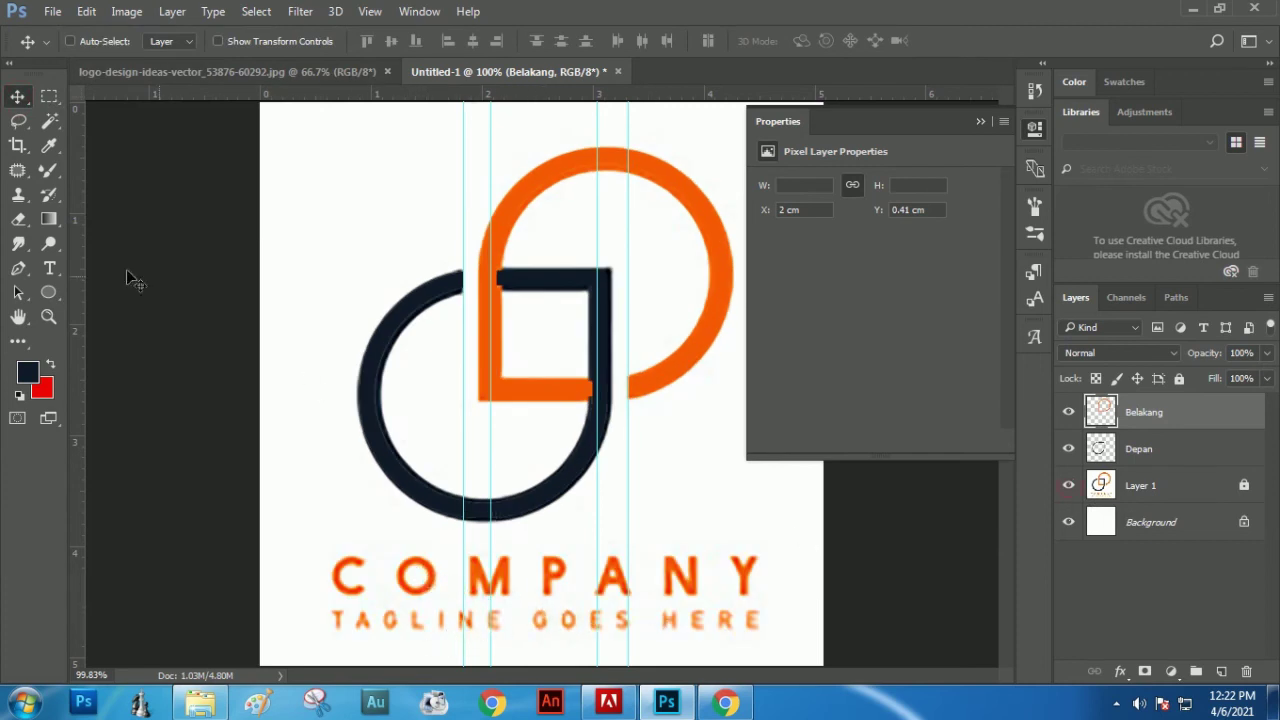
pyautogui.click(50, 270)
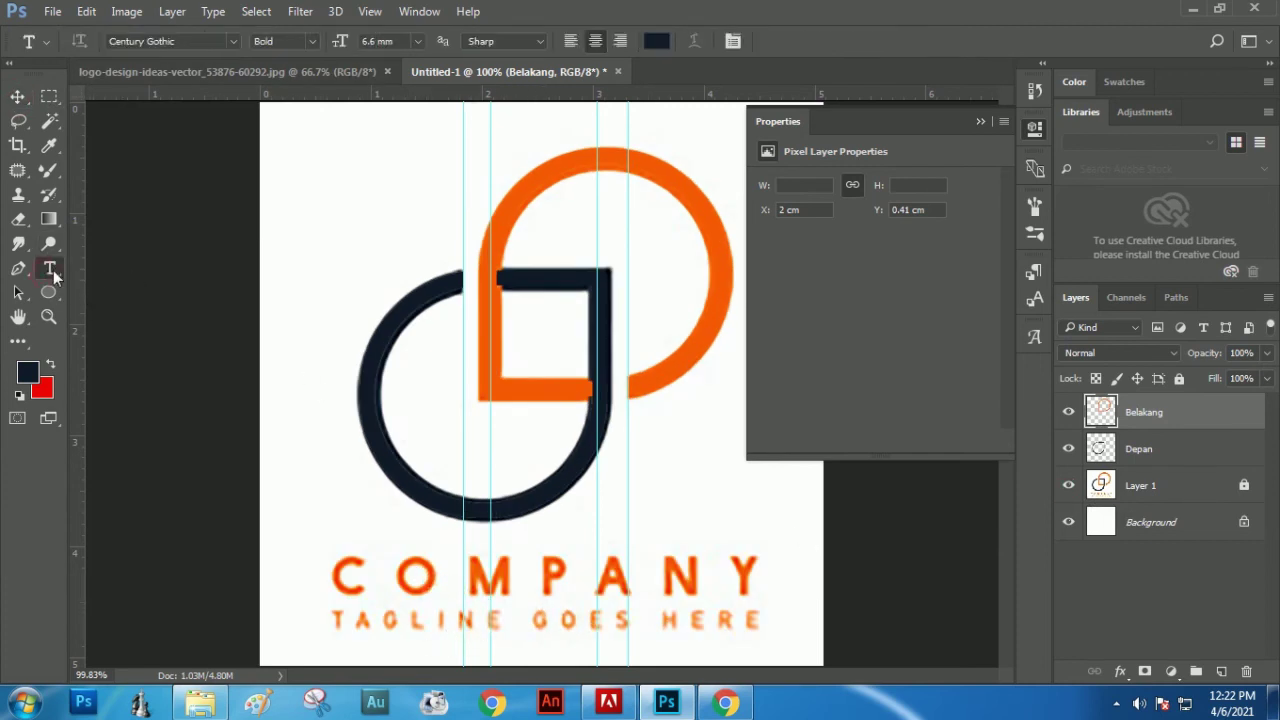
pyautogui.click(309, 196)
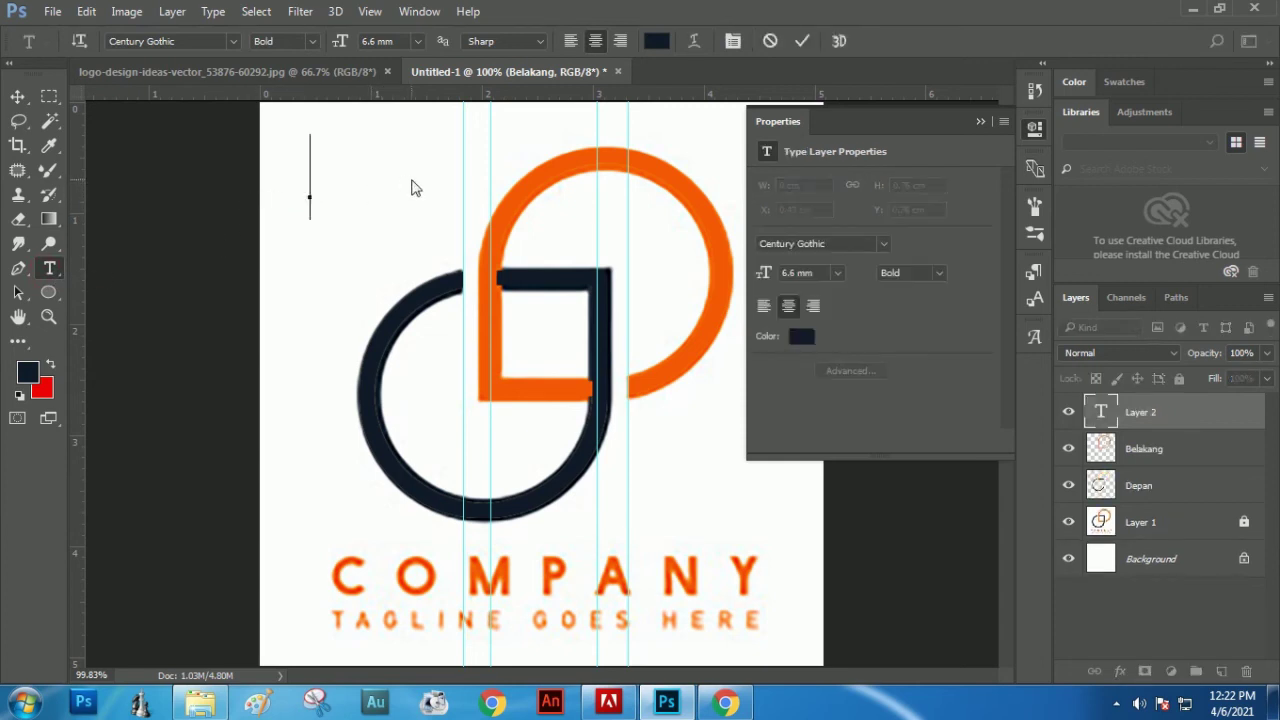
pyautogui.write('CO')
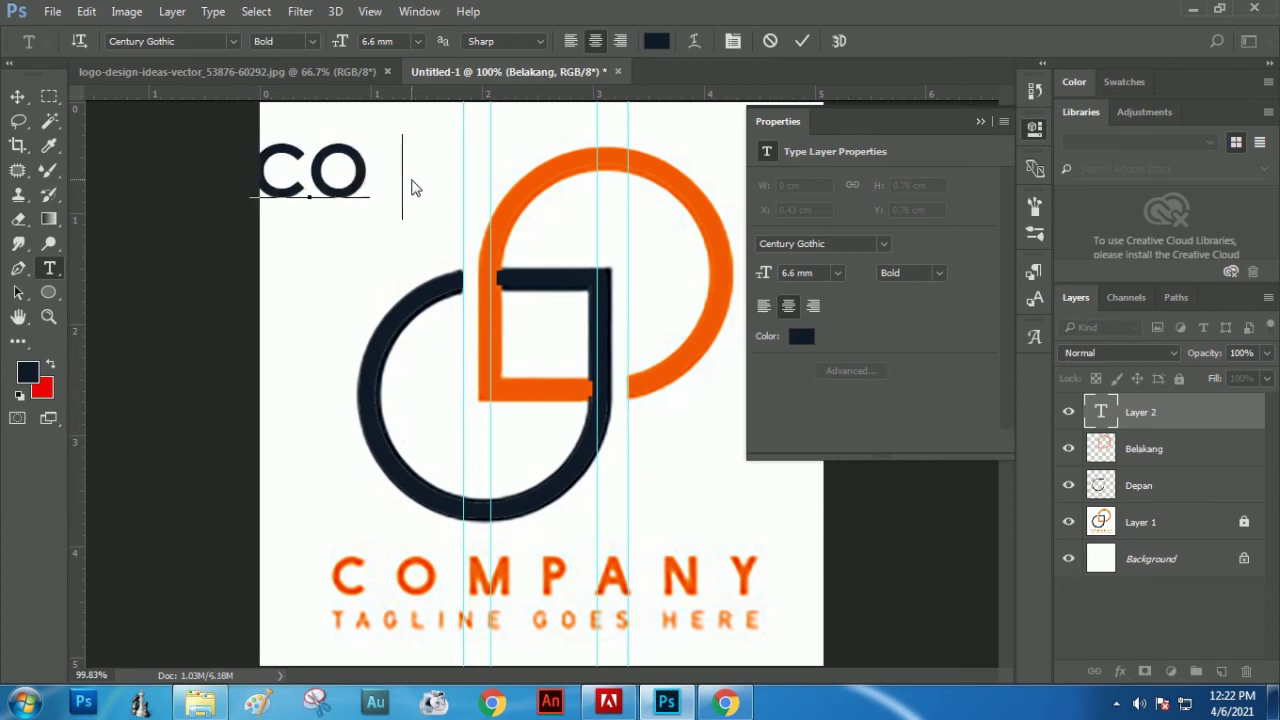
pyautogui.write('MPANY')
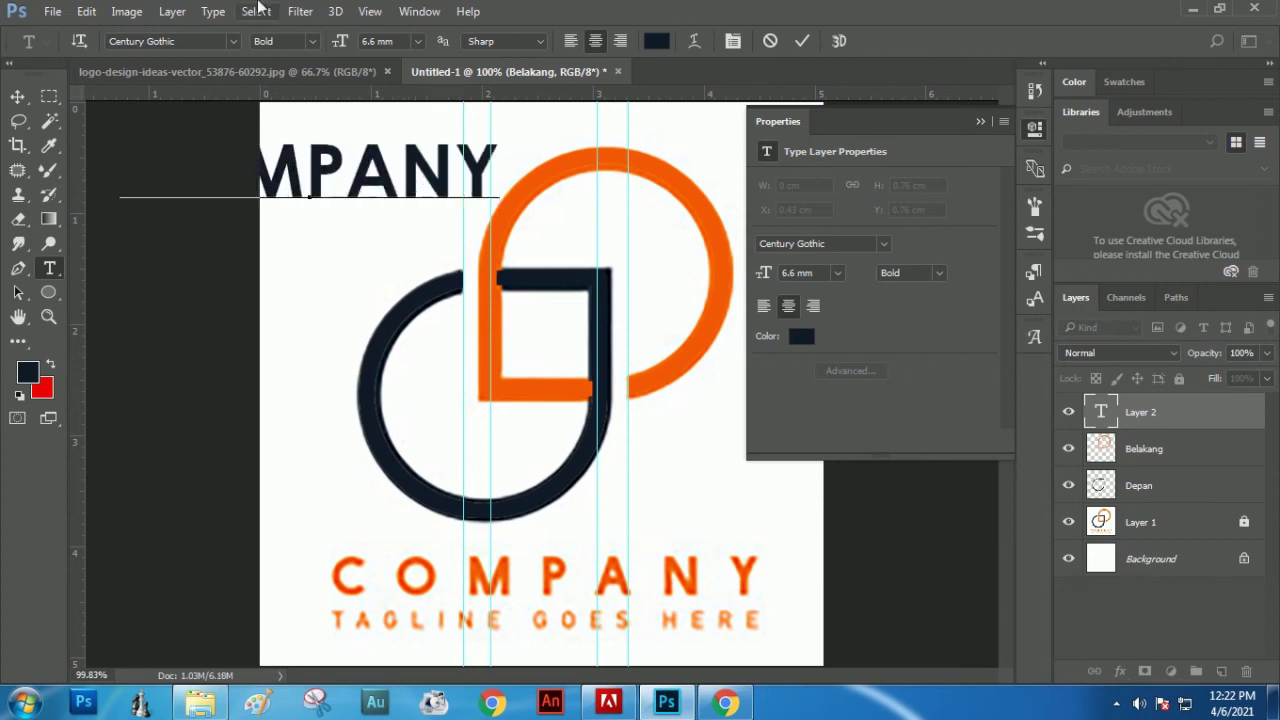
pyautogui.click(17, 97)
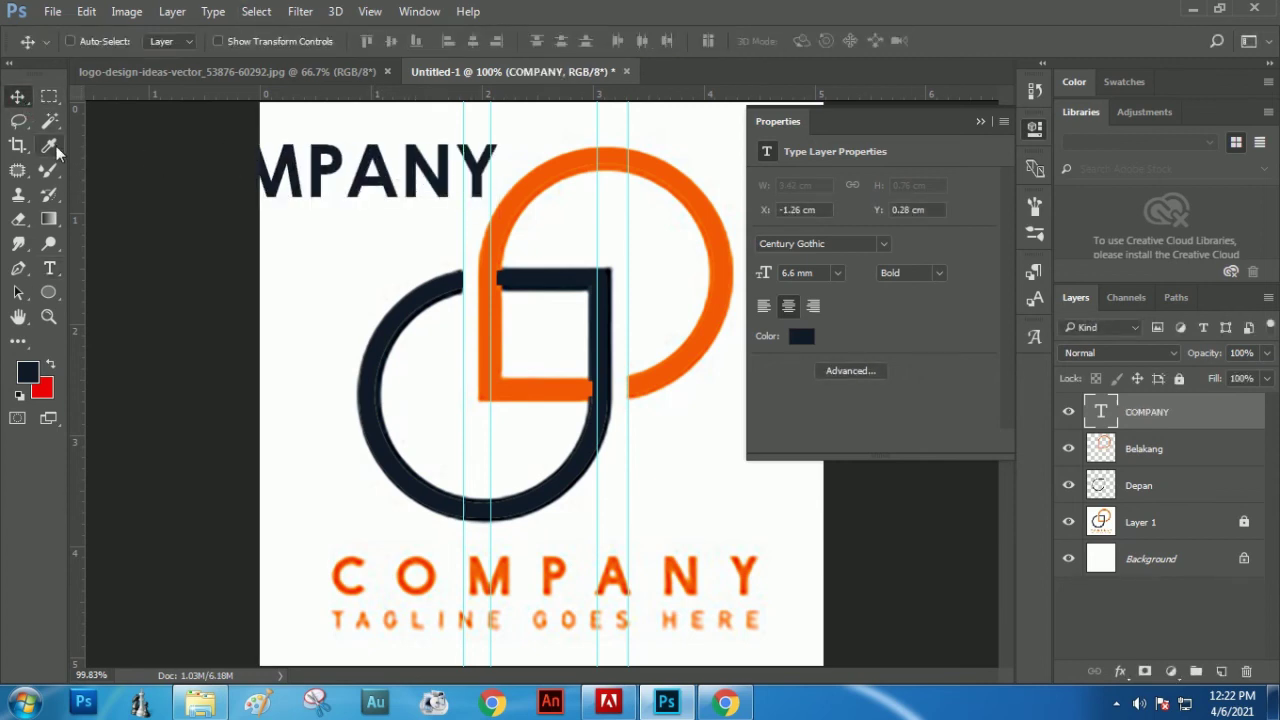
# - Move the COMPANY text onto the reference lettering and scale it proportionally to about 75.6% to match the letter height
pyautogui.moveTo(392, 174); pyautogui.dragTo(596, 563)
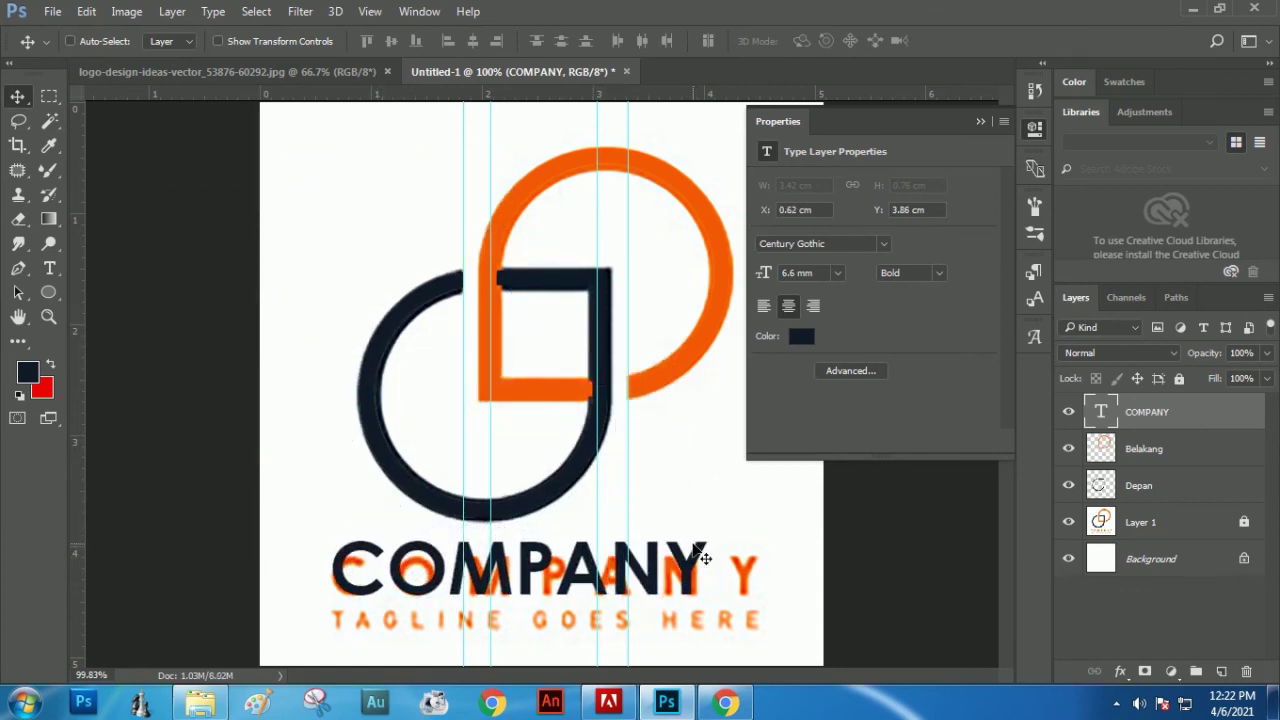
pyautogui.press('ctrl')
pyautogui.hotkey('ctrl', 't')
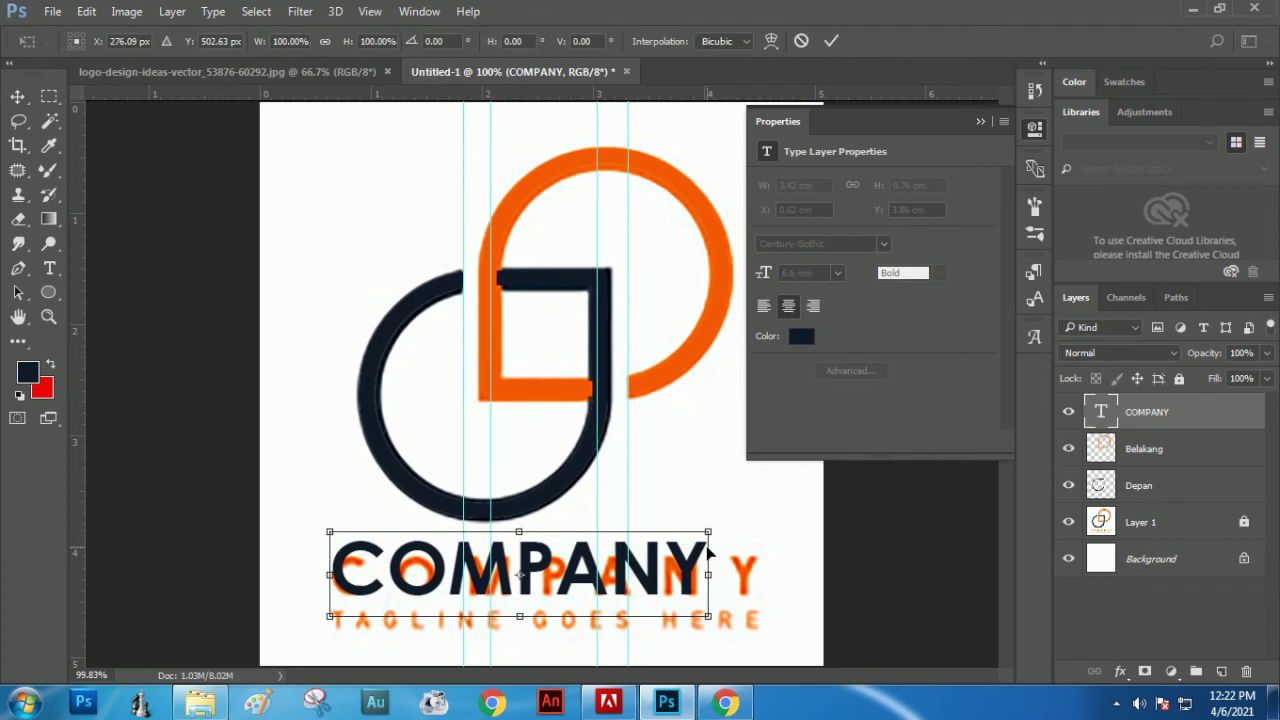
pyautogui.moveTo(711, 534); pyautogui.dragTo(636, 550)
pyautogui.moveTo(633, 616); pyautogui.dragTo(620, 618)
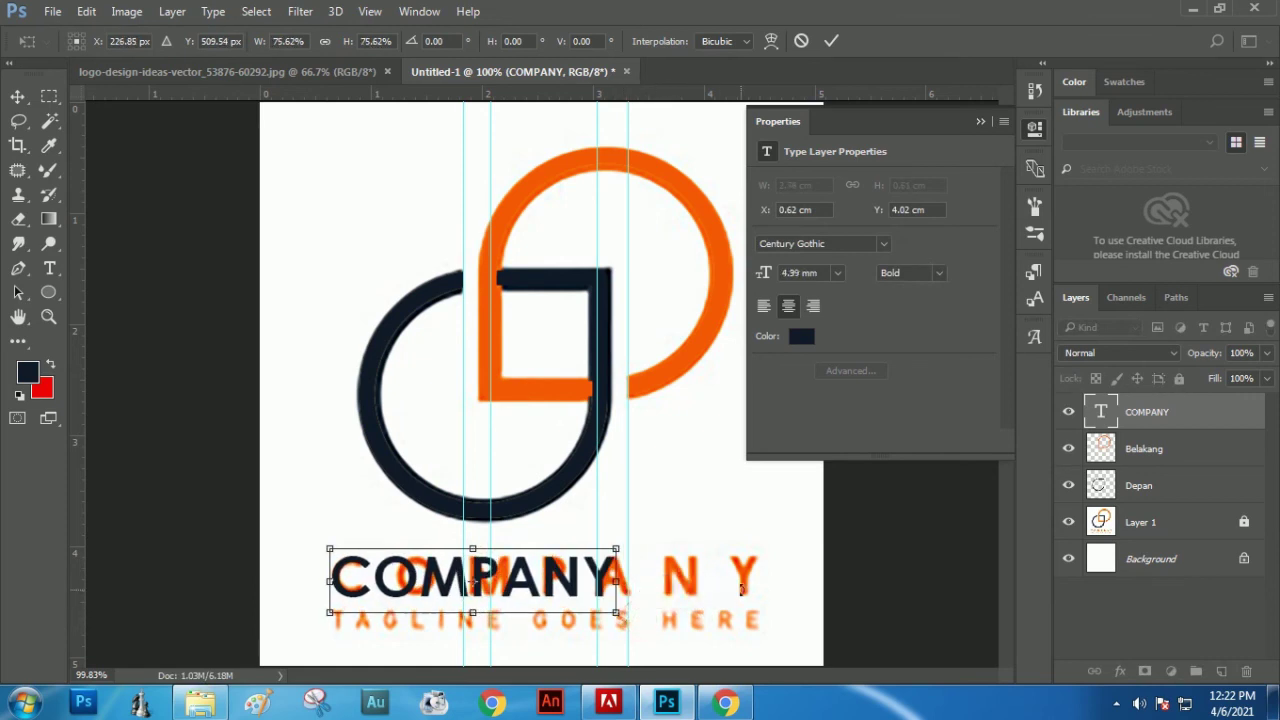
pyautogui.press('Return')
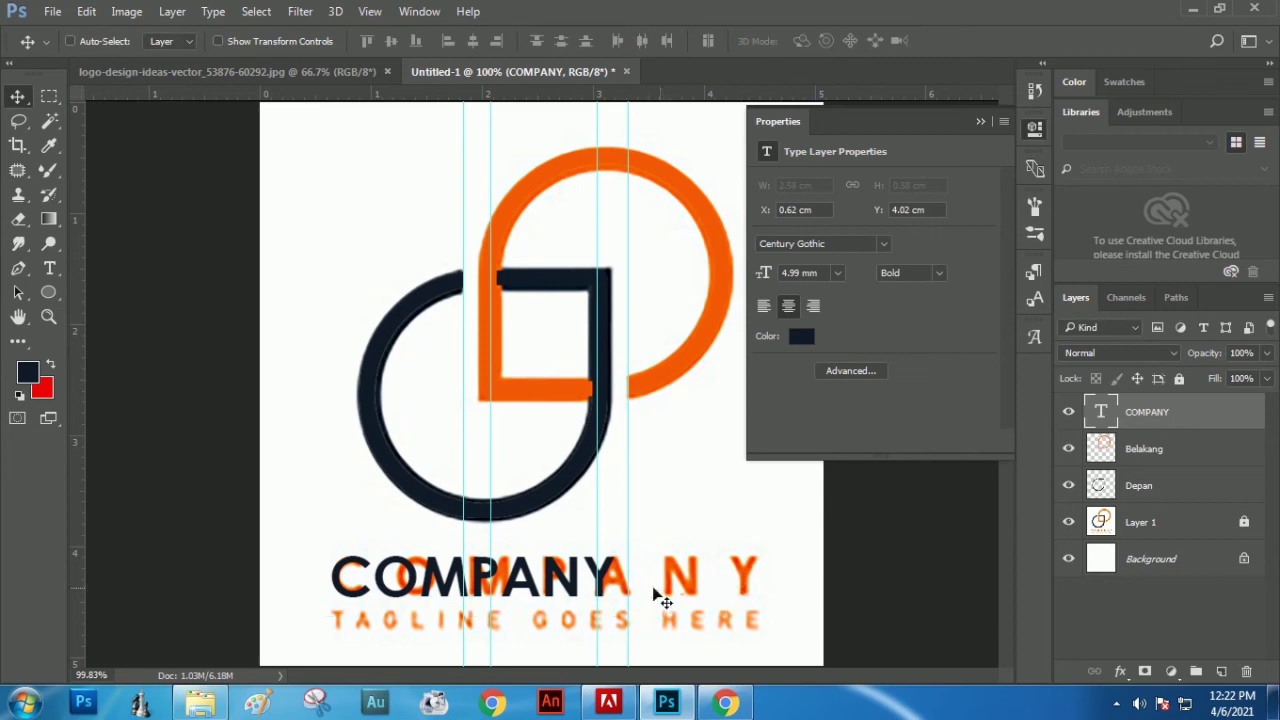
# - Try a tracking of 200 on the whole COMPANY text and undo it
pyautogui.click(49, 268)
pyautogui.click(356, 566)
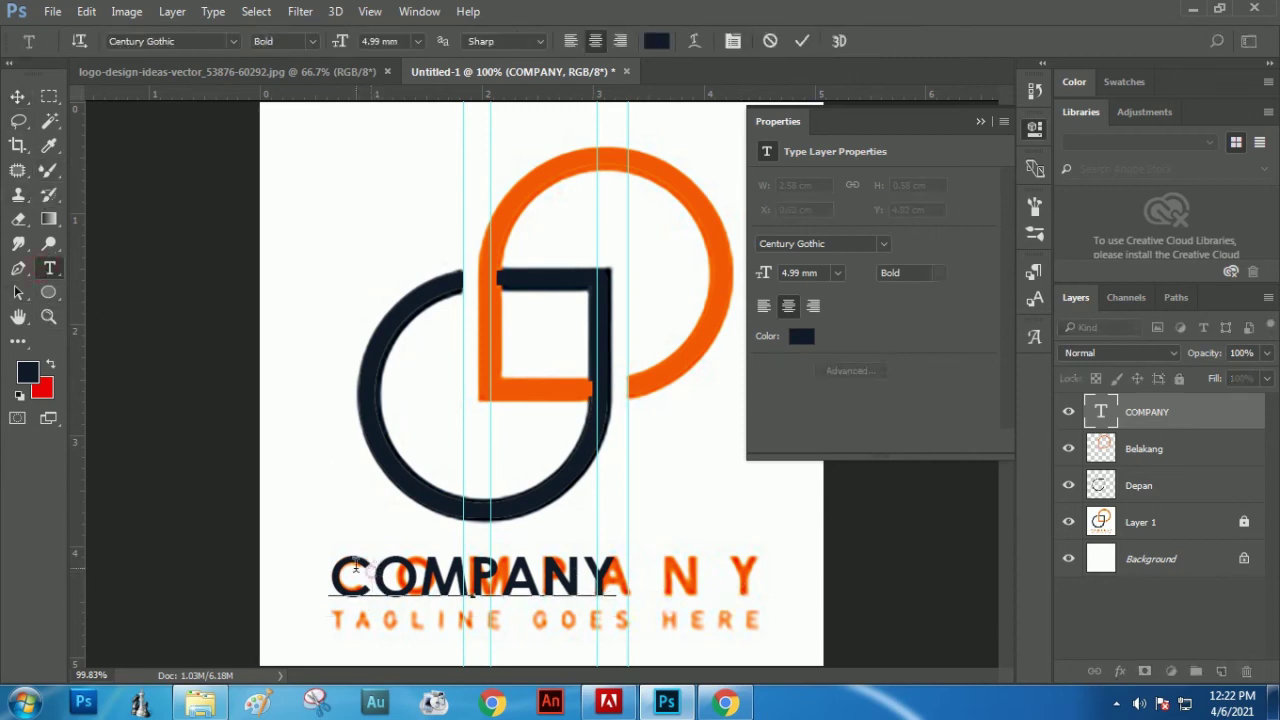
pyautogui.press('ctrl')
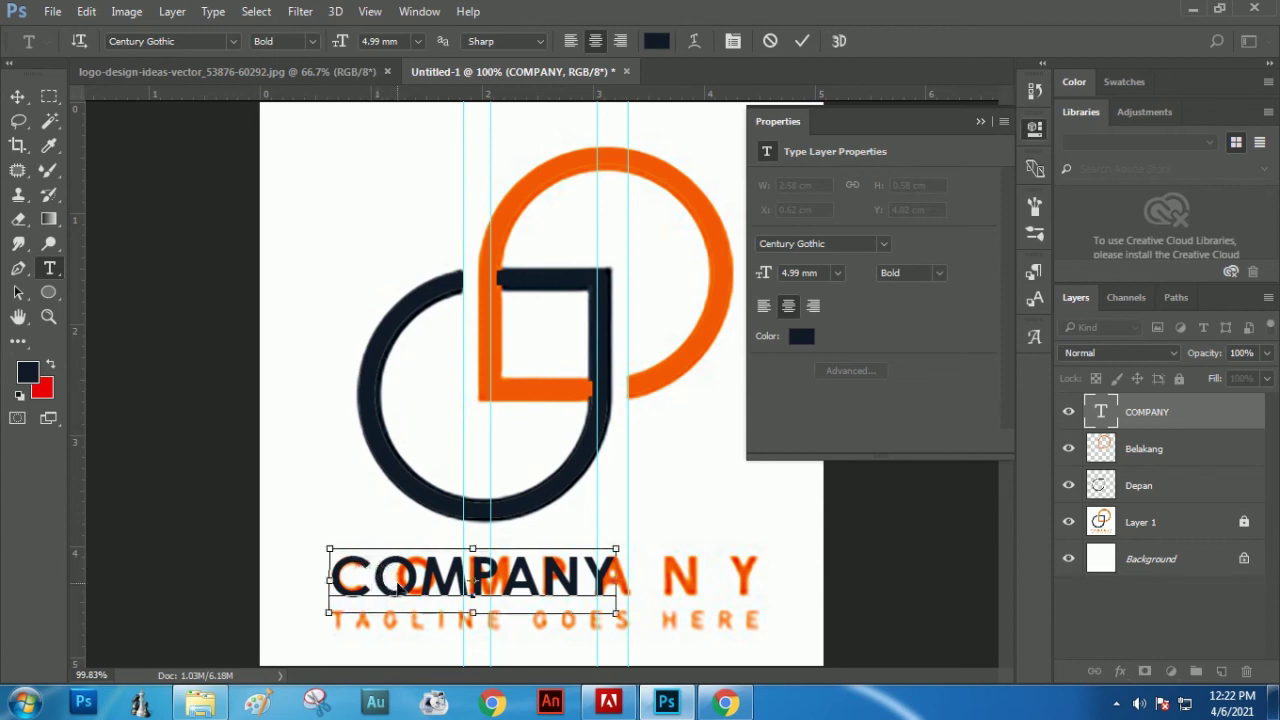
pyautogui.hotkey('ctrl', 'a')
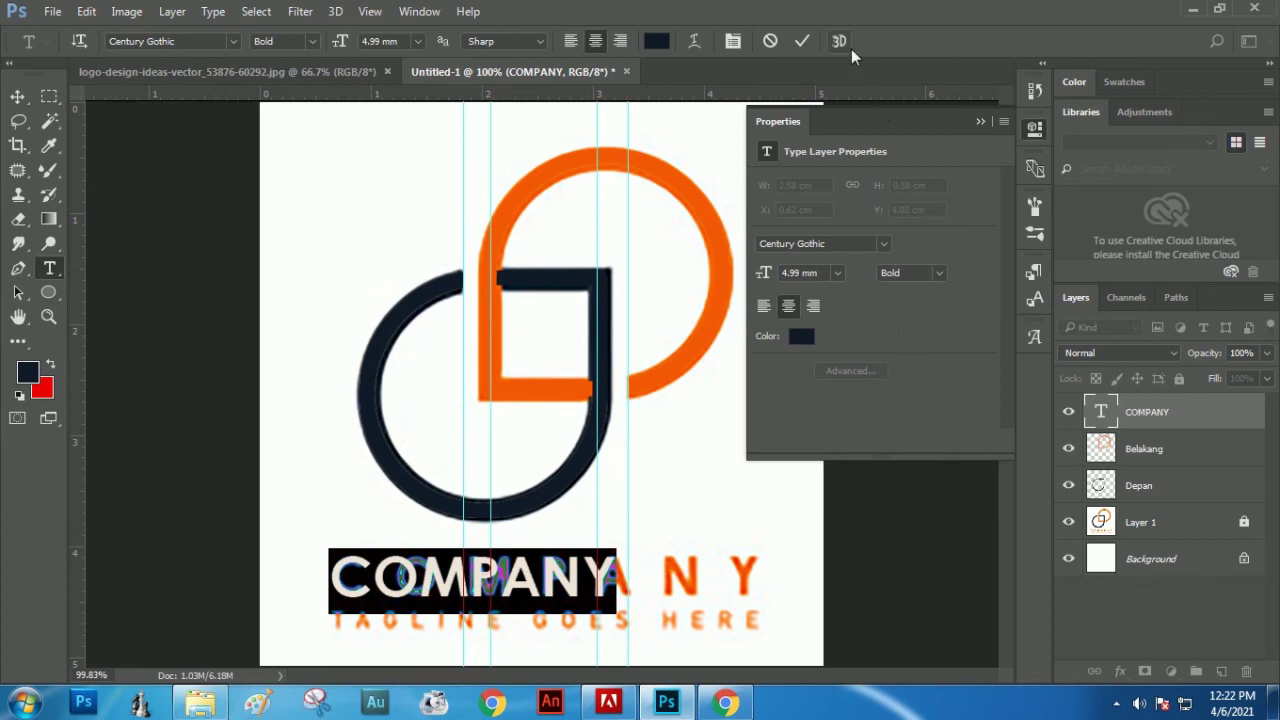
pyautogui.click(735, 42)
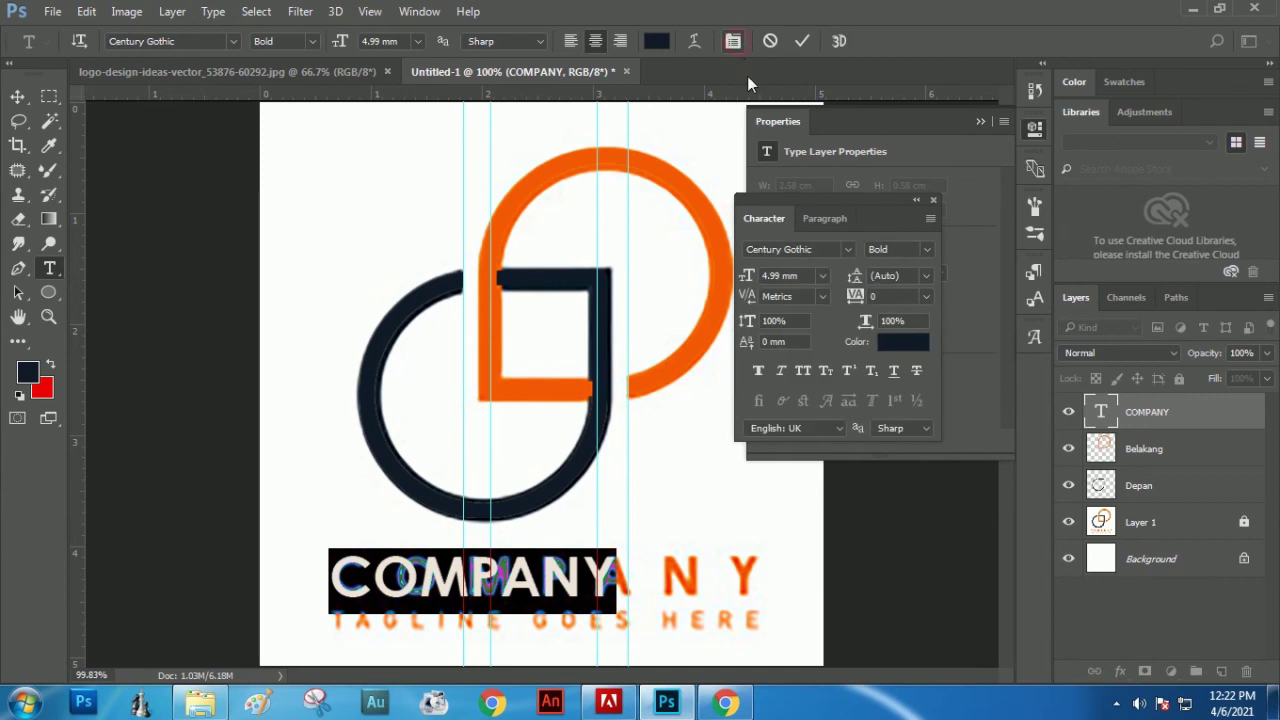
pyautogui.click(926, 297)
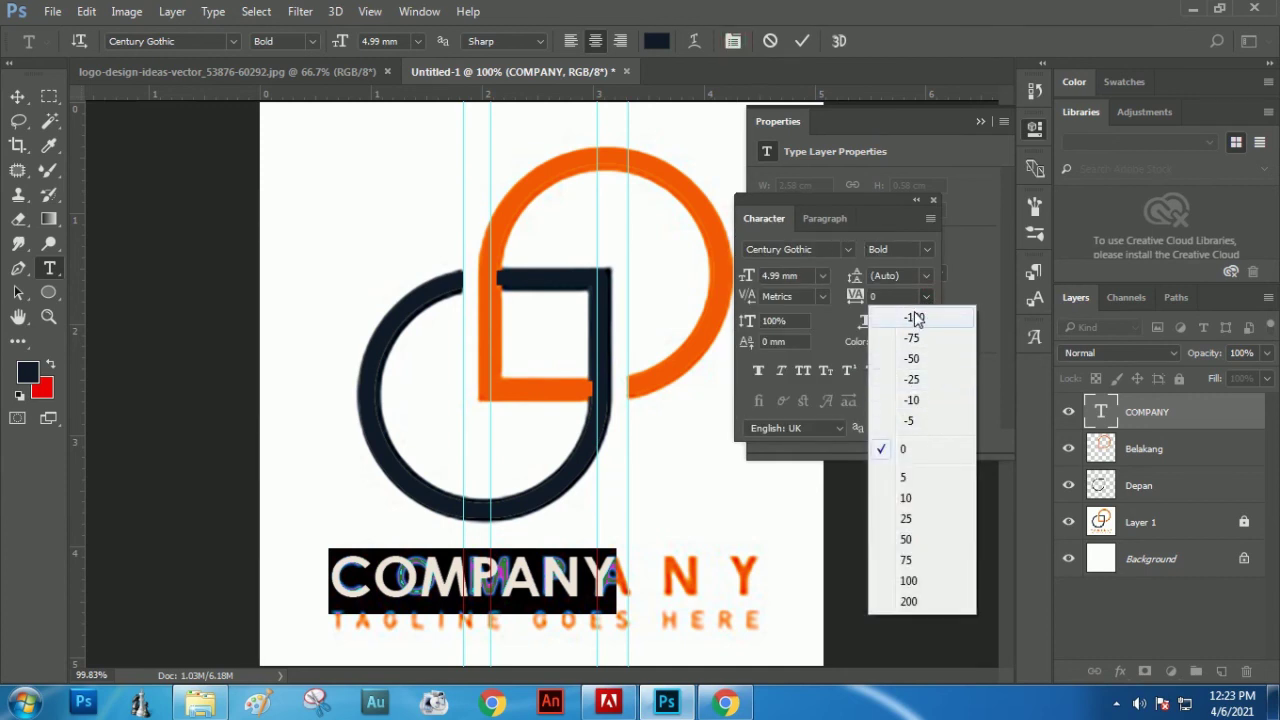
pyautogui.click(908, 601)
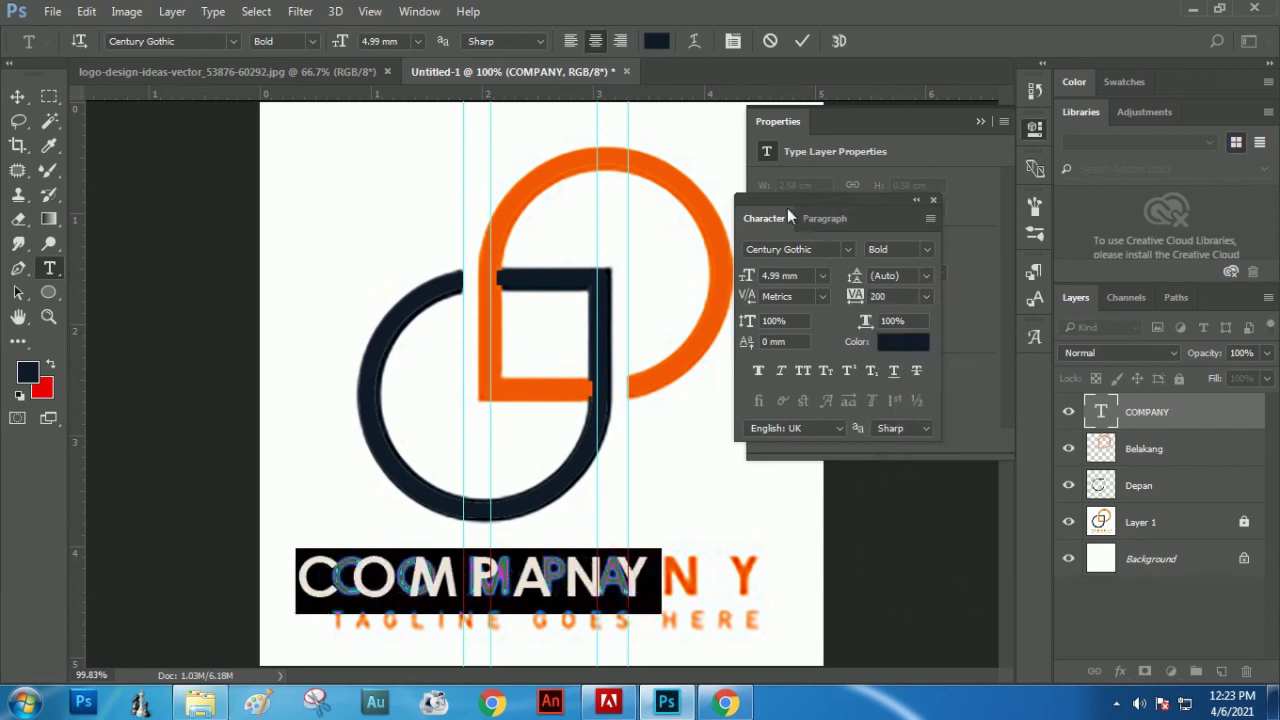
pyautogui.click(17, 99)
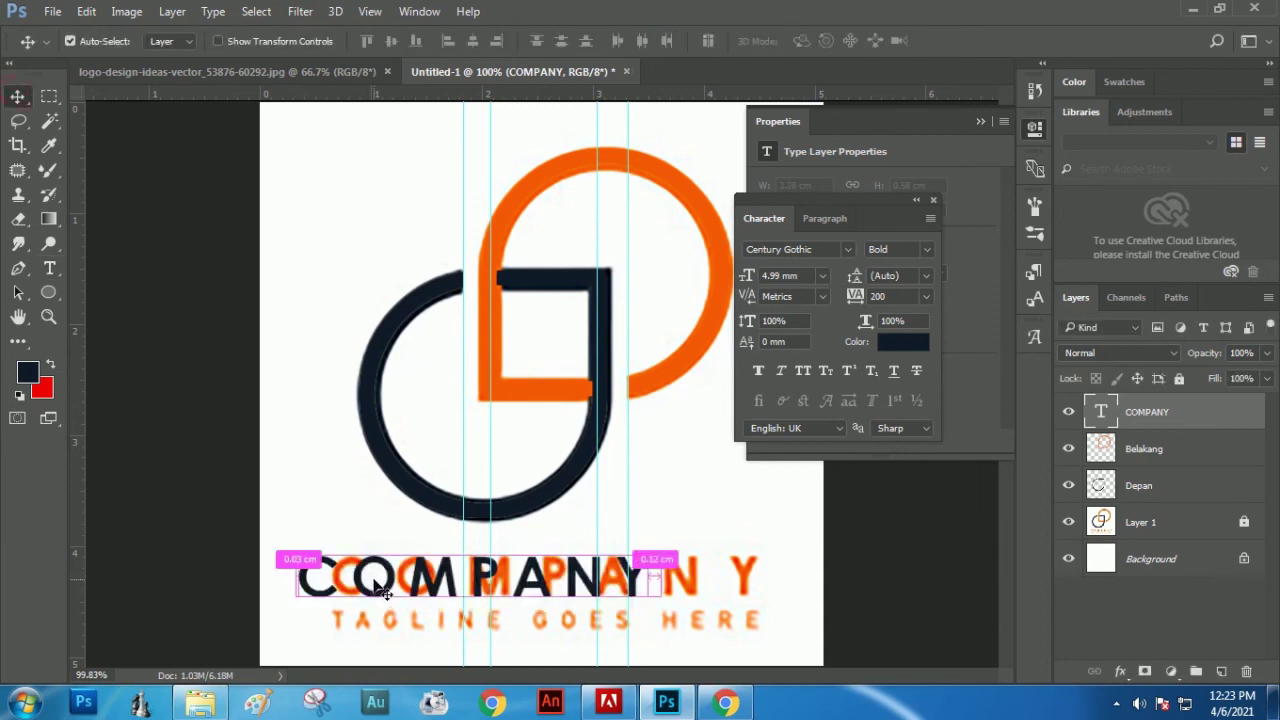
pyautogui.hotkey('ctrl', 'z')
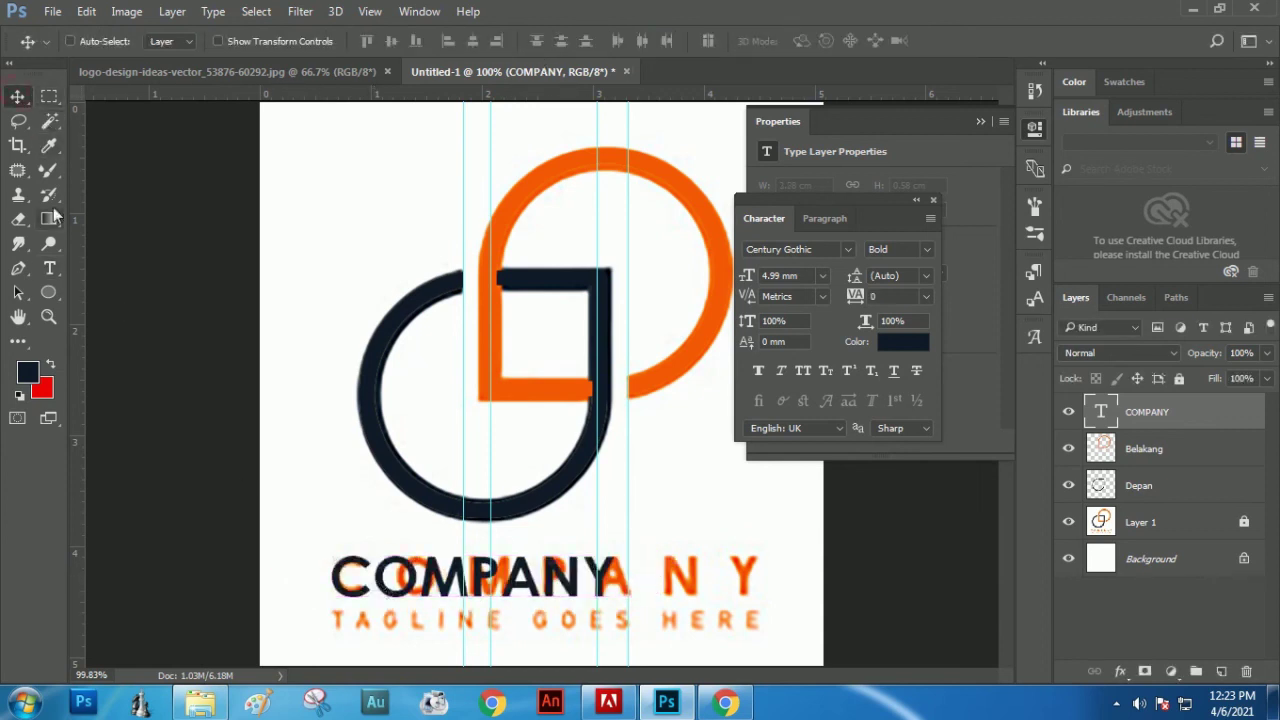
# - Set the COMPANY text's paragraph alignment to left
pyautogui.click(48, 270)
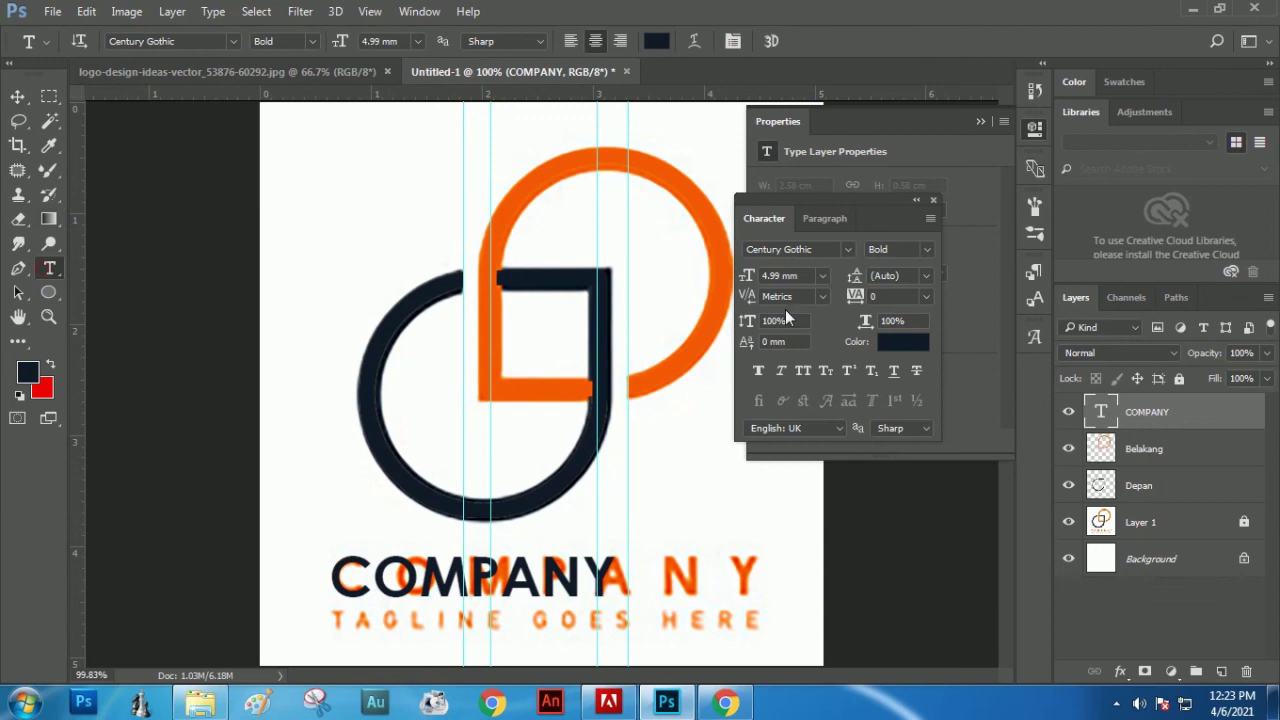
pyautogui.click(571, 42)
pyautogui.click(17, 98)
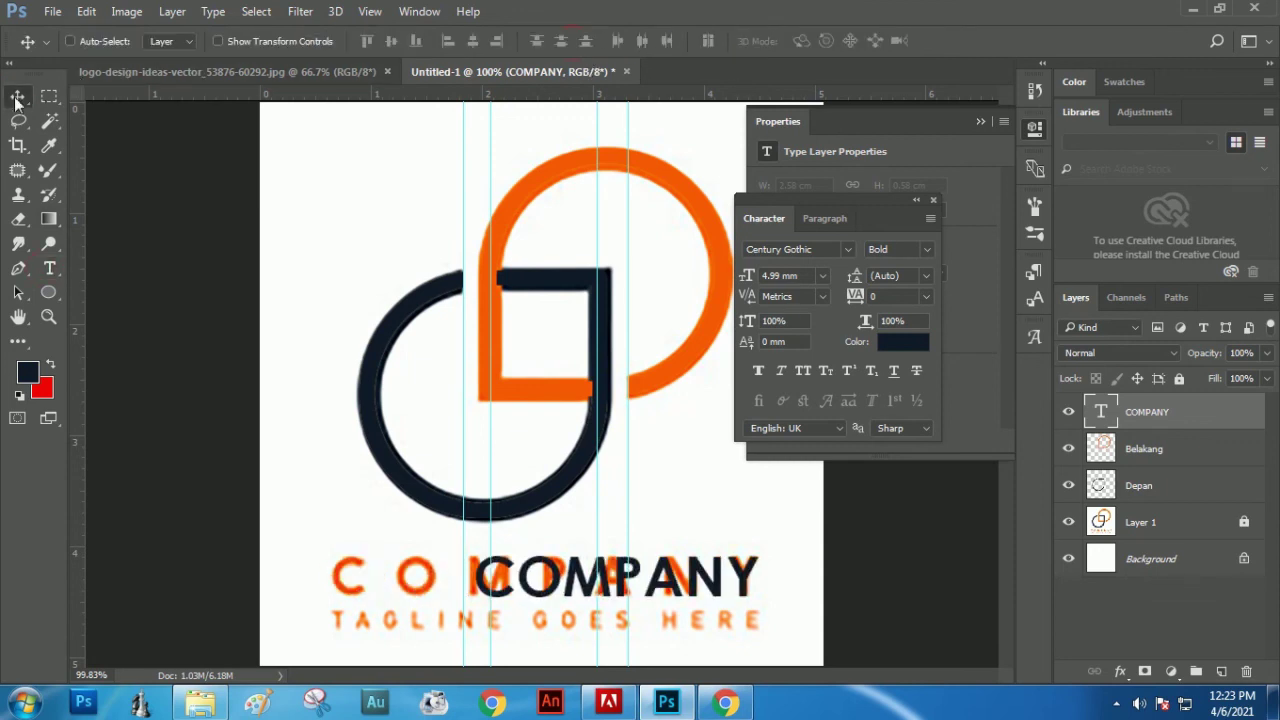
# - Align the start of the COMPANY text with the reference lettering and set its tracking to 420
pyautogui.moveTo(756, 590); pyautogui.dragTo(610, 576)
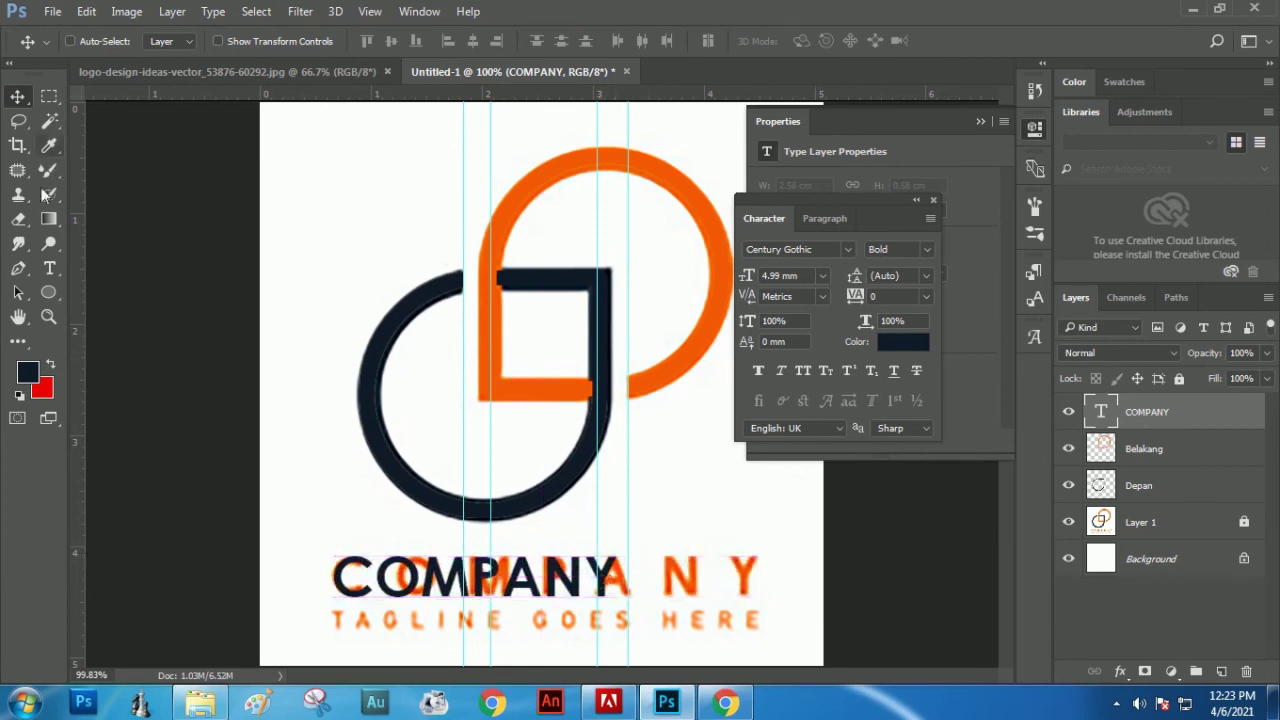
pyautogui.click(49, 268)
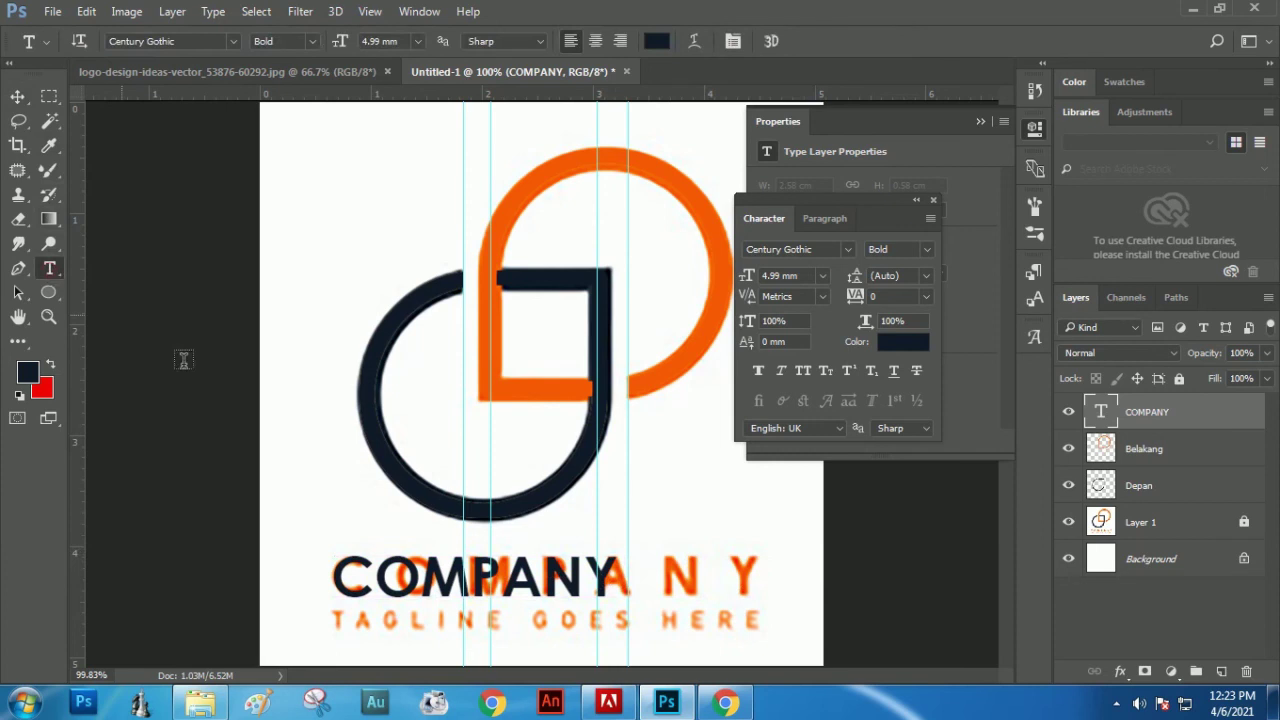
pyautogui.click(372, 572)
pyautogui.hotkey('ctrl', 'a')
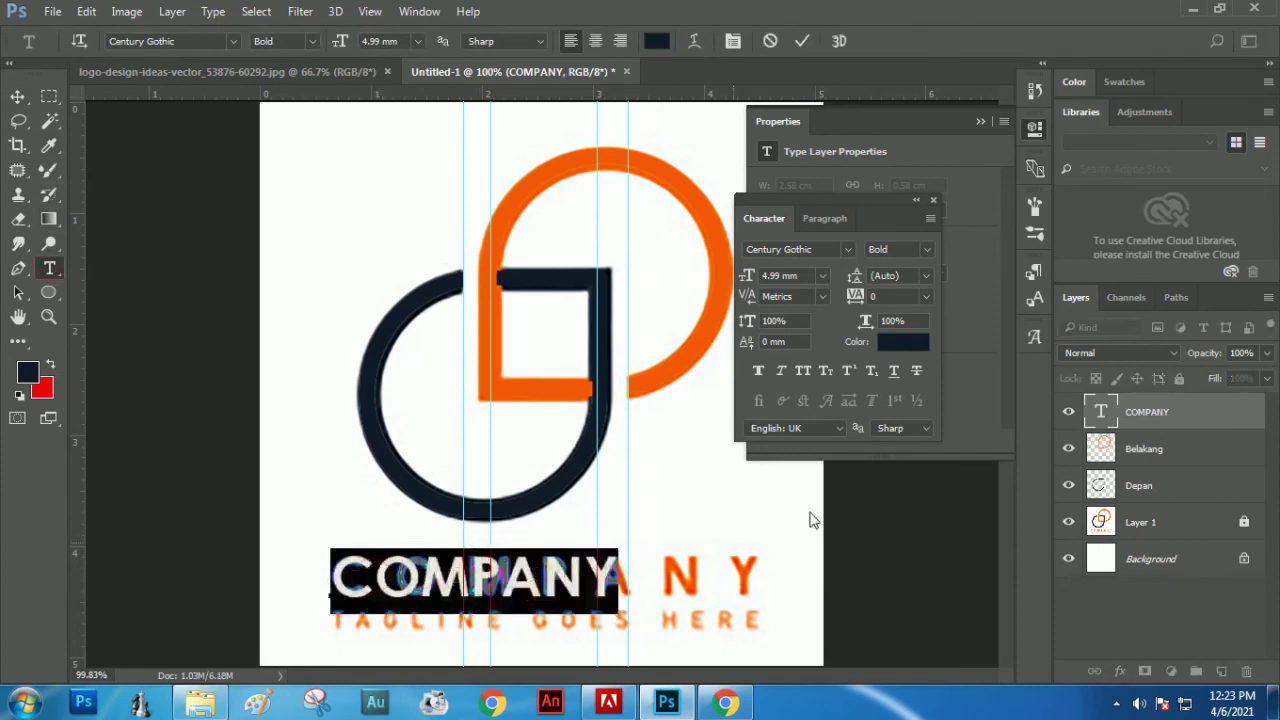
pyautogui.click(926, 295)
pyautogui.click(909, 600)
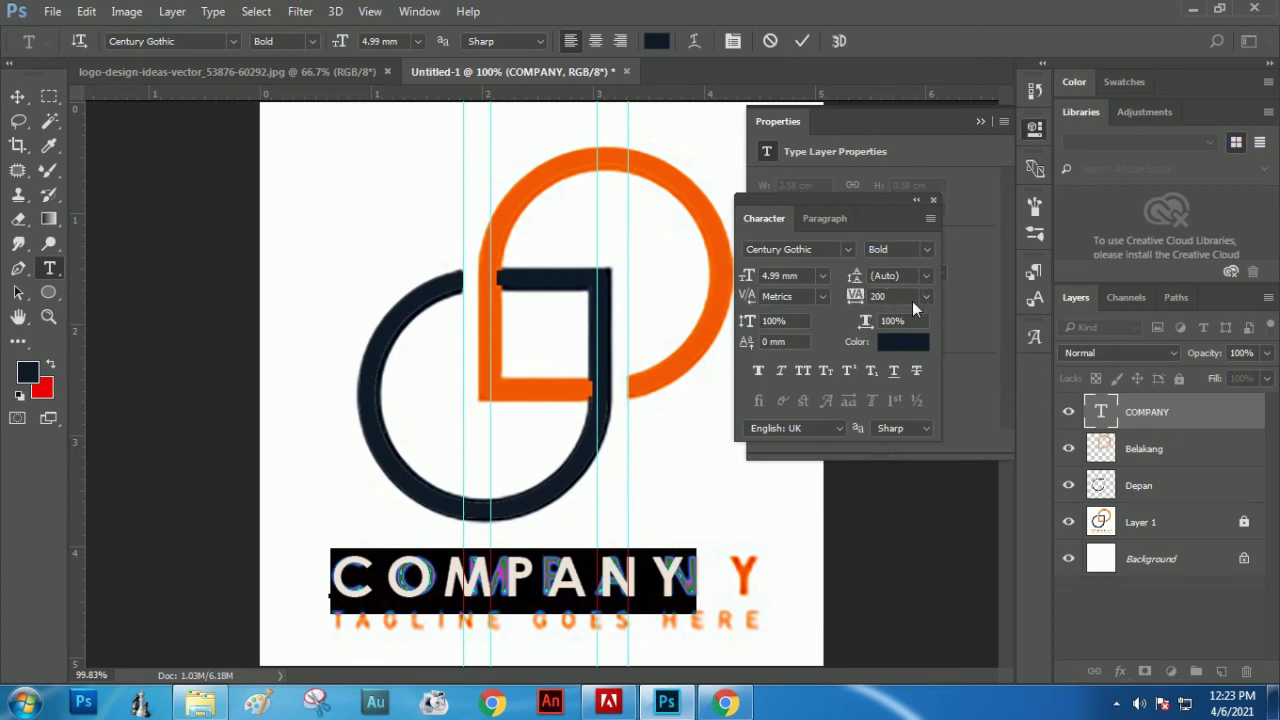
pyautogui.moveTo(853, 296); pyautogui.dragTo(865, 298)
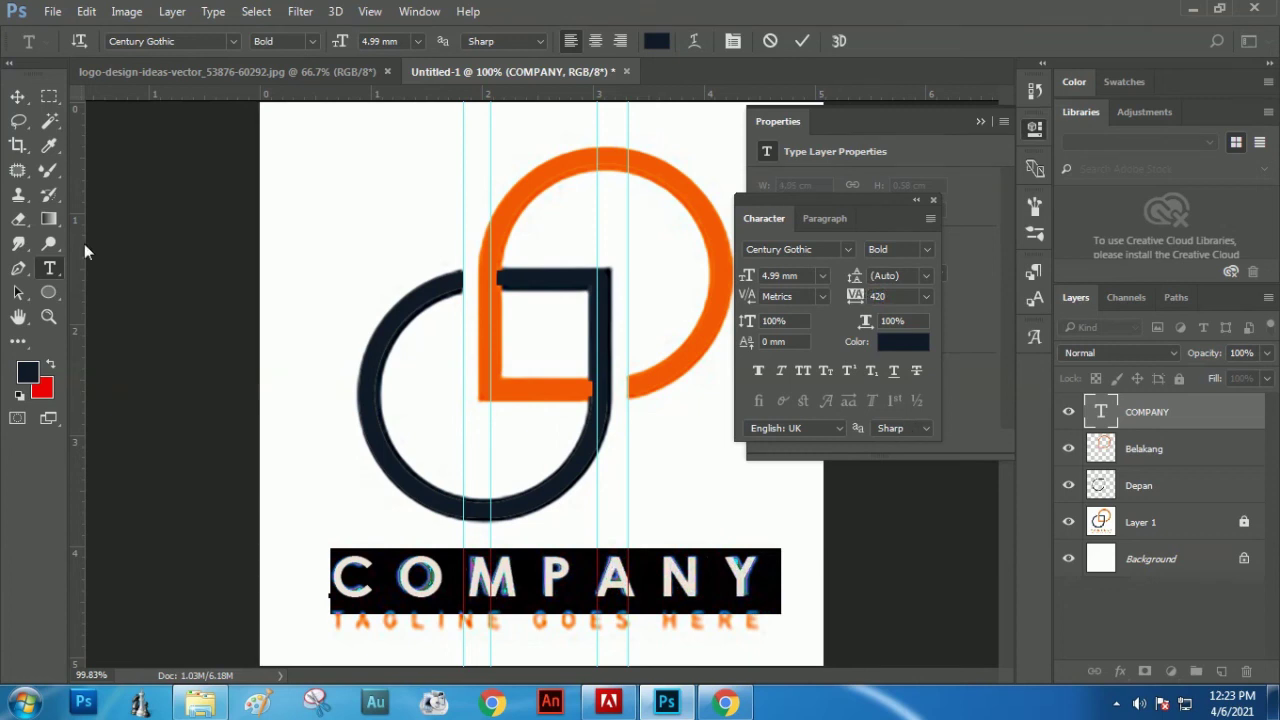
pyautogui.click(17, 96)
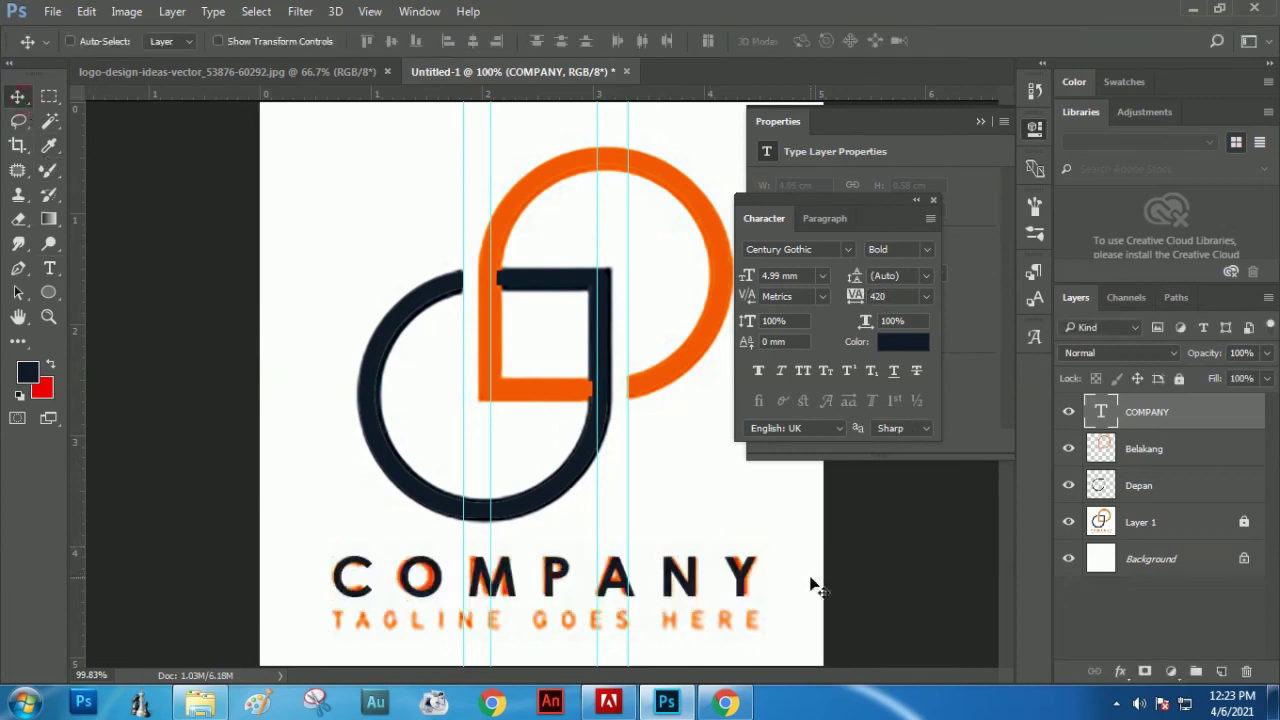
# - Add the text TAGLINE GOES HERE in the empty area above the rings and set its font size to 3 mm
pyautogui.click(50, 269)
pyautogui.click(320, 229)
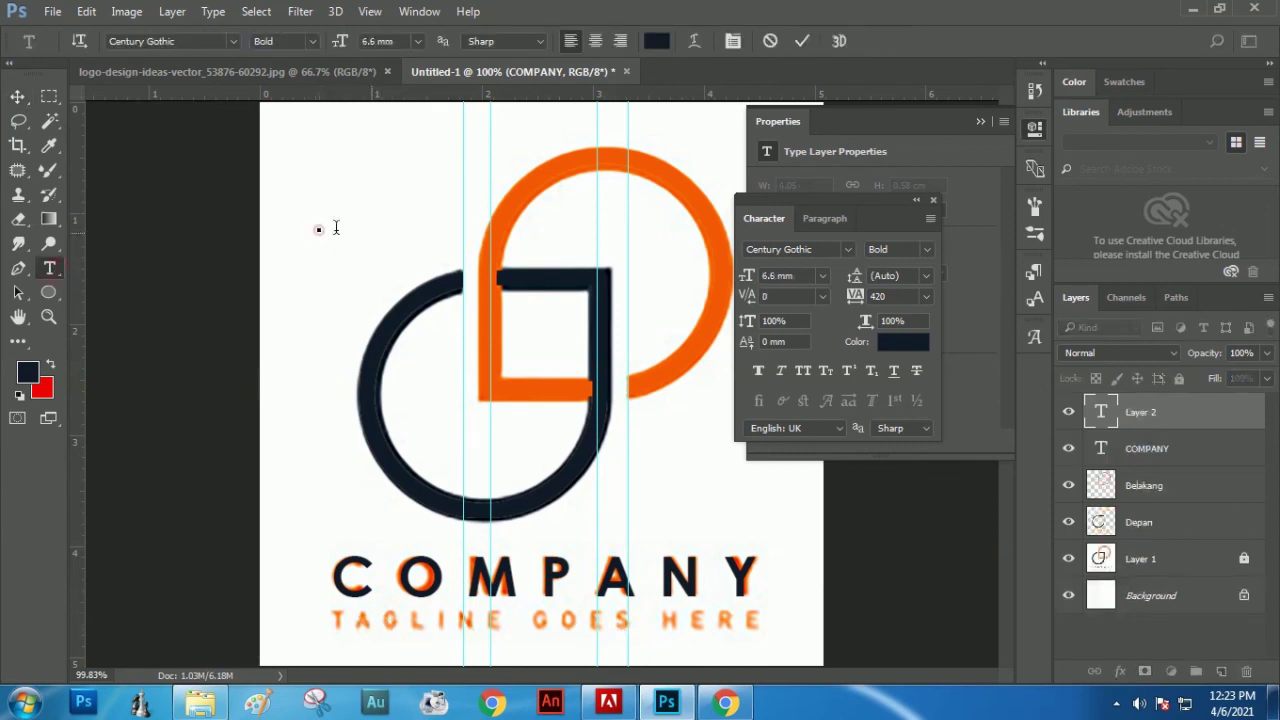
pyautogui.write('TAG')
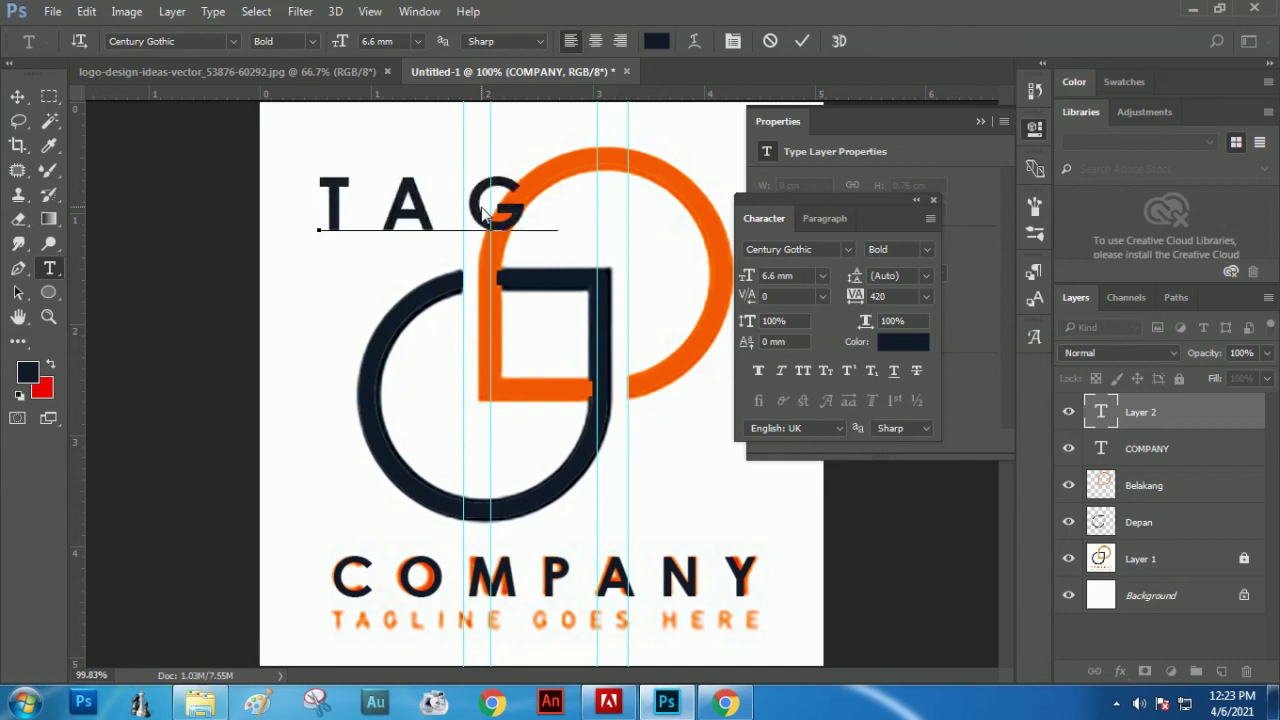
pyautogui.write('LIN')
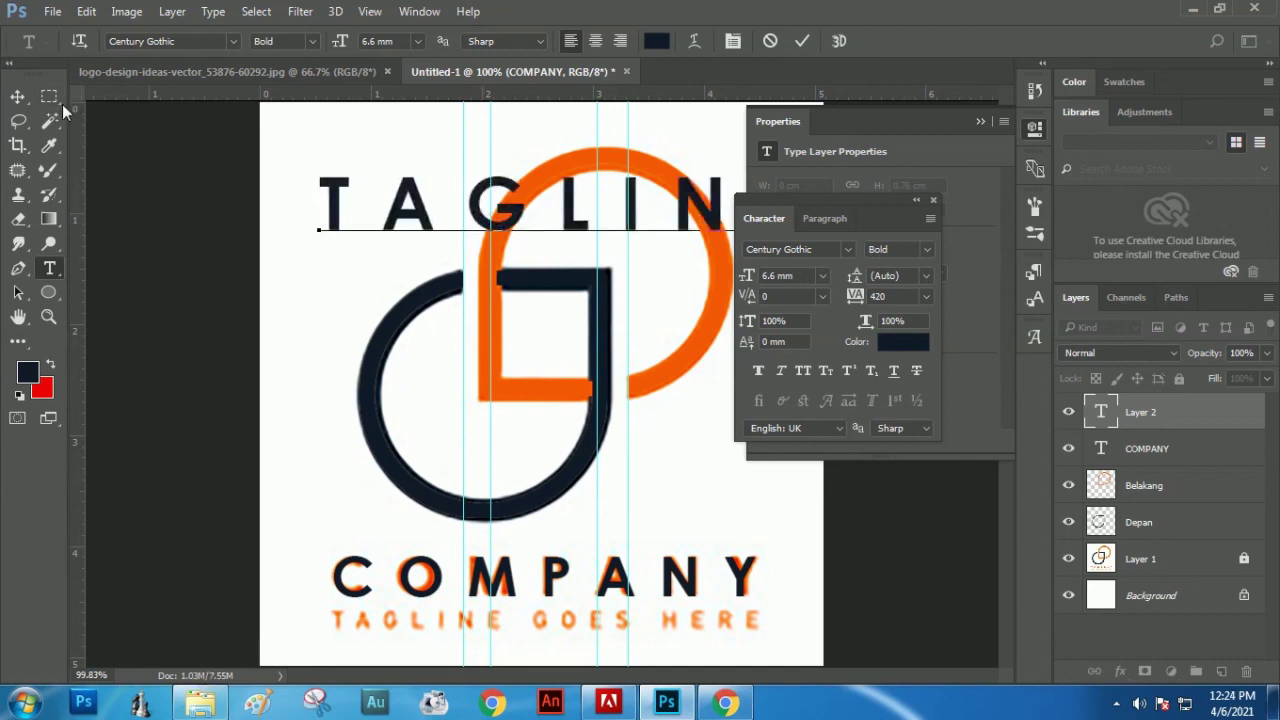
pyautogui.doubleClick(337, 200)
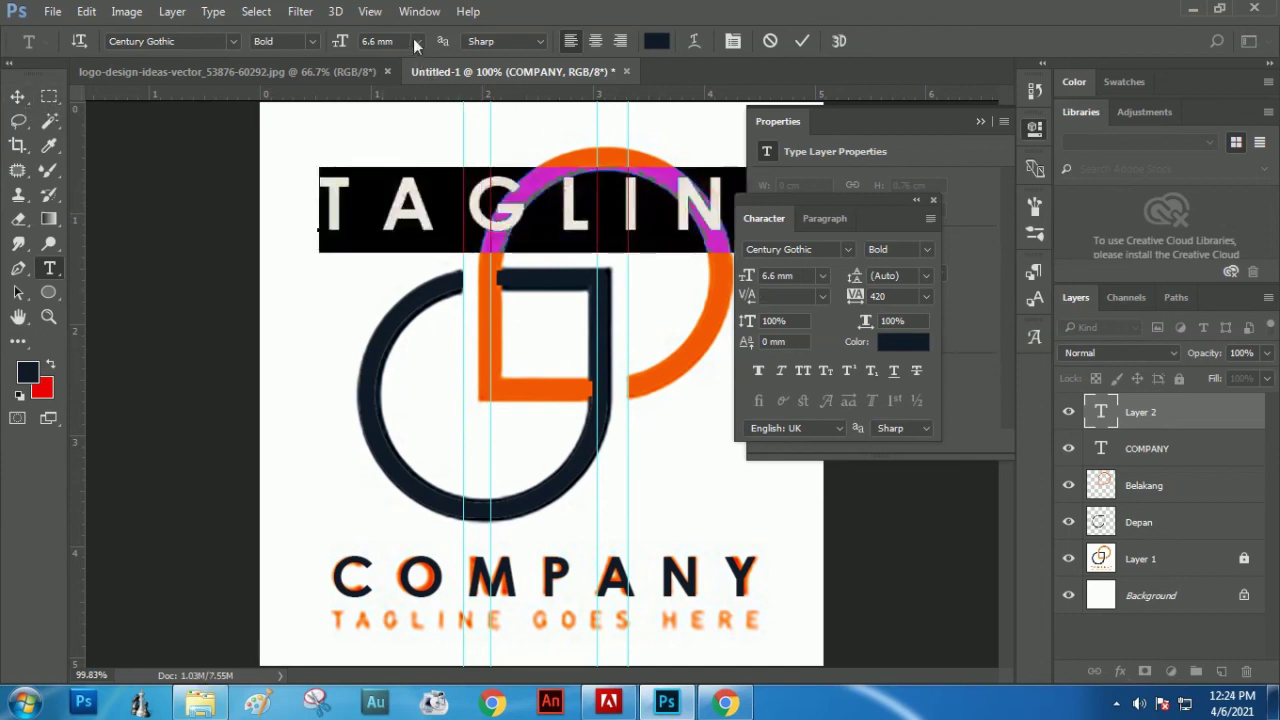
pyautogui.click(822, 276)
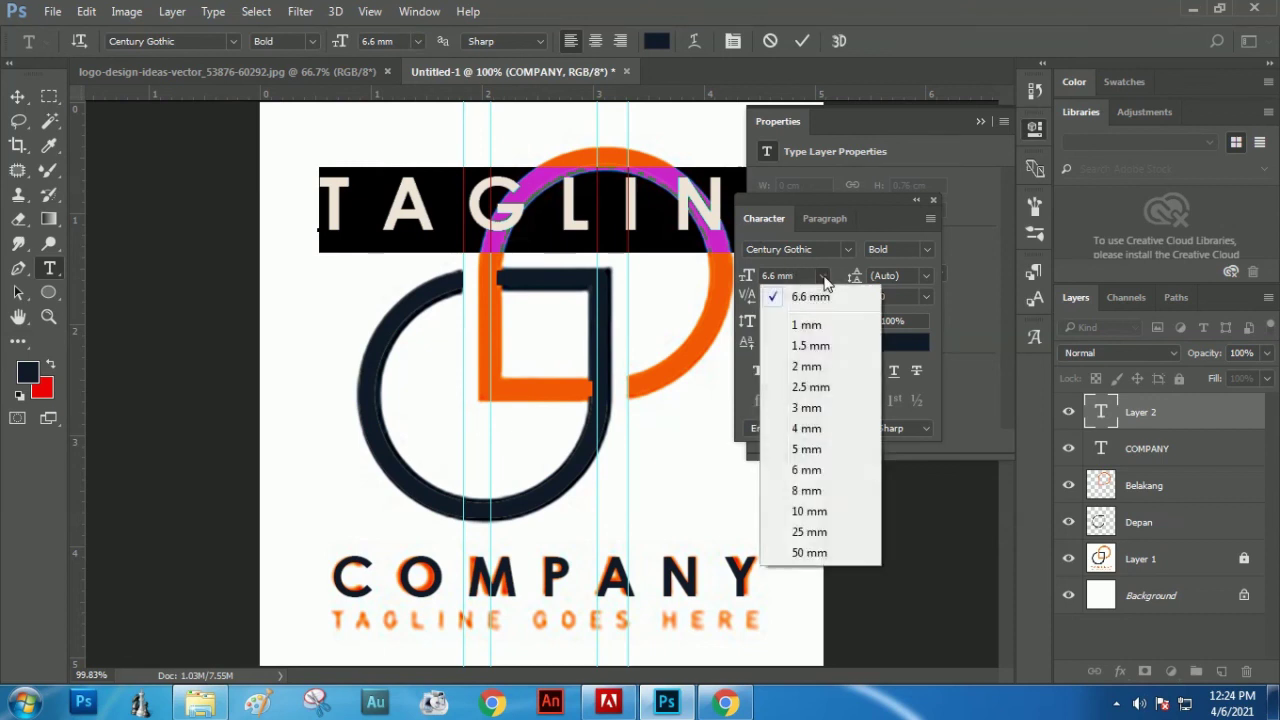
pyautogui.click(810, 409)
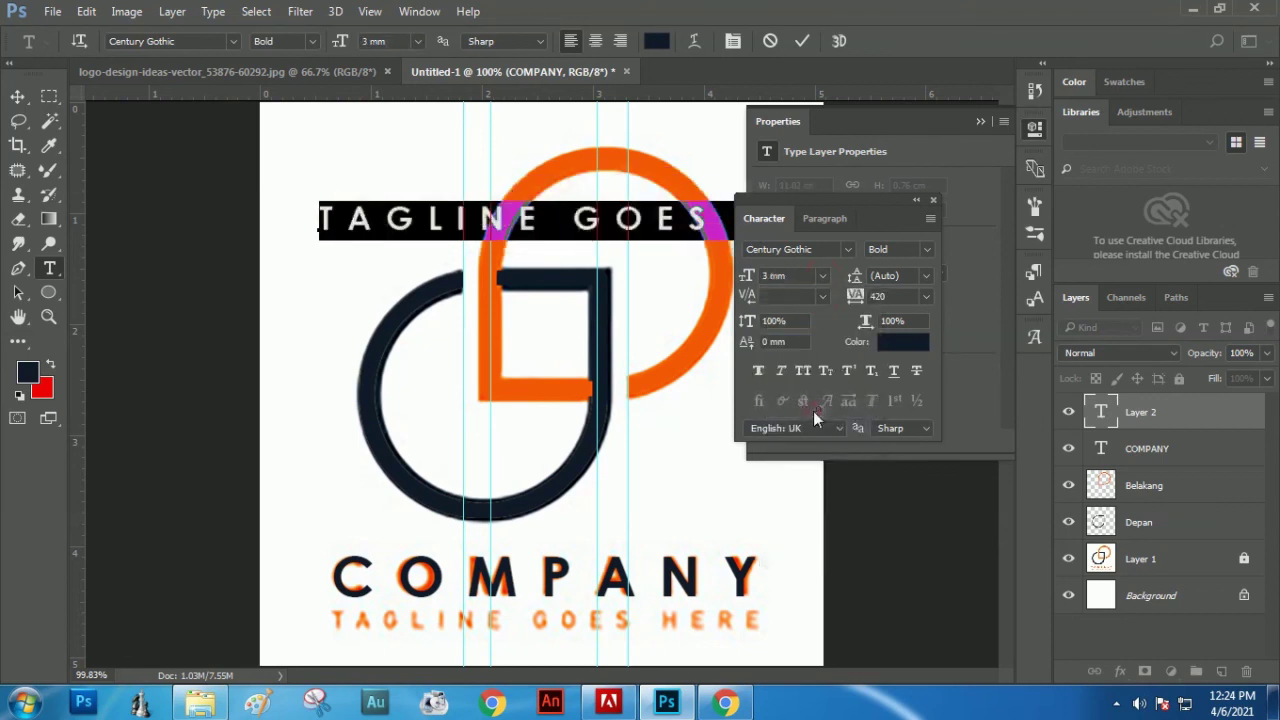
pyautogui.click(17, 96)
# - Move the TAGLINE GOES HERE text onto the reference tagline and scale it proportionally to about 64.25% to match the letter height
pyautogui.moveTo(432, 535); pyautogui.dragTo(398, 578)
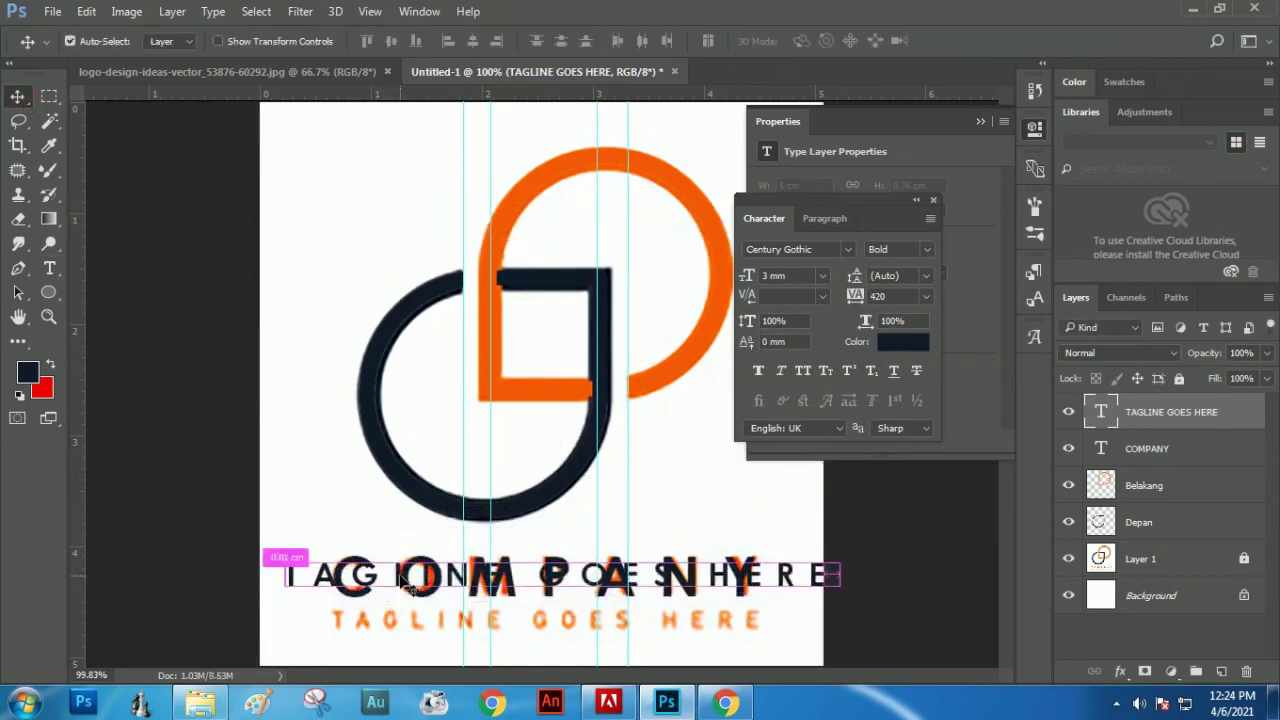
pyautogui.hotkey('ctrl', 't')
pyautogui.moveTo(840, 558); pyautogui.dragTo(682, 569)
pyautogui.moveTo(390, 582); pyautogui.dragTo(435, 620)
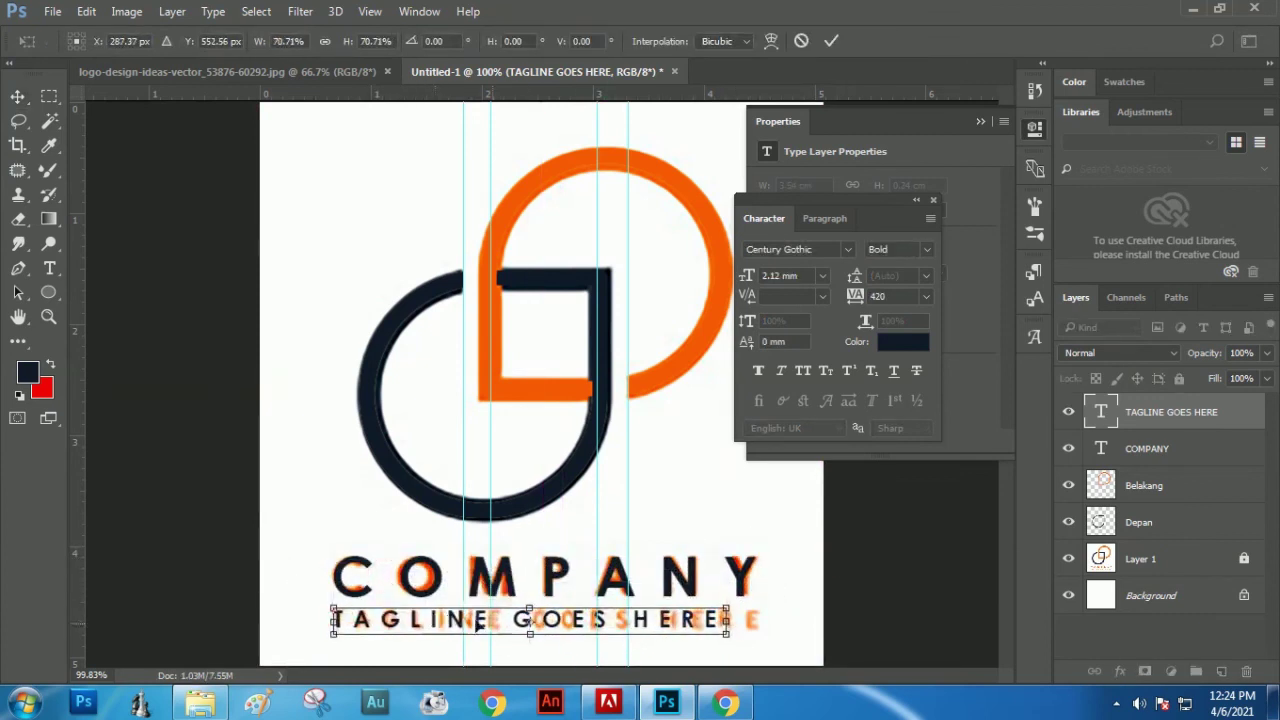
pyautogui.moveTo(727, 604); pyautogui.dragTo(691, 620)
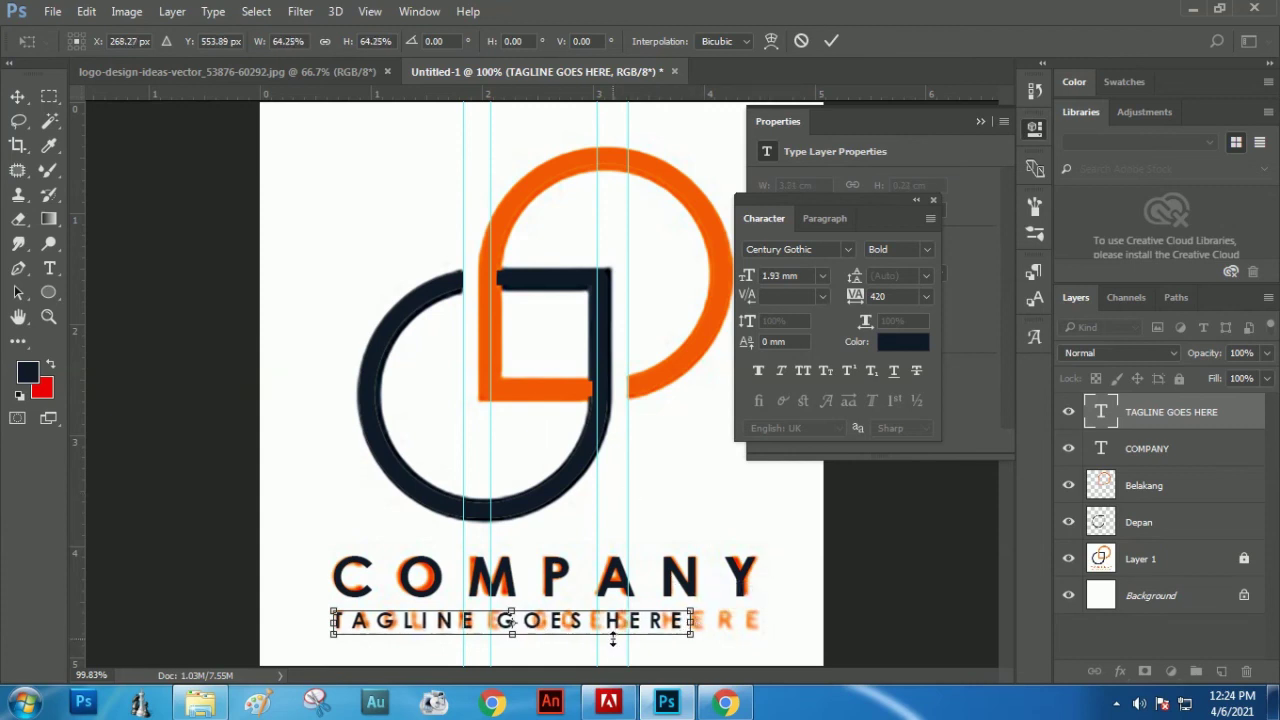
pyautogui.press('Return')
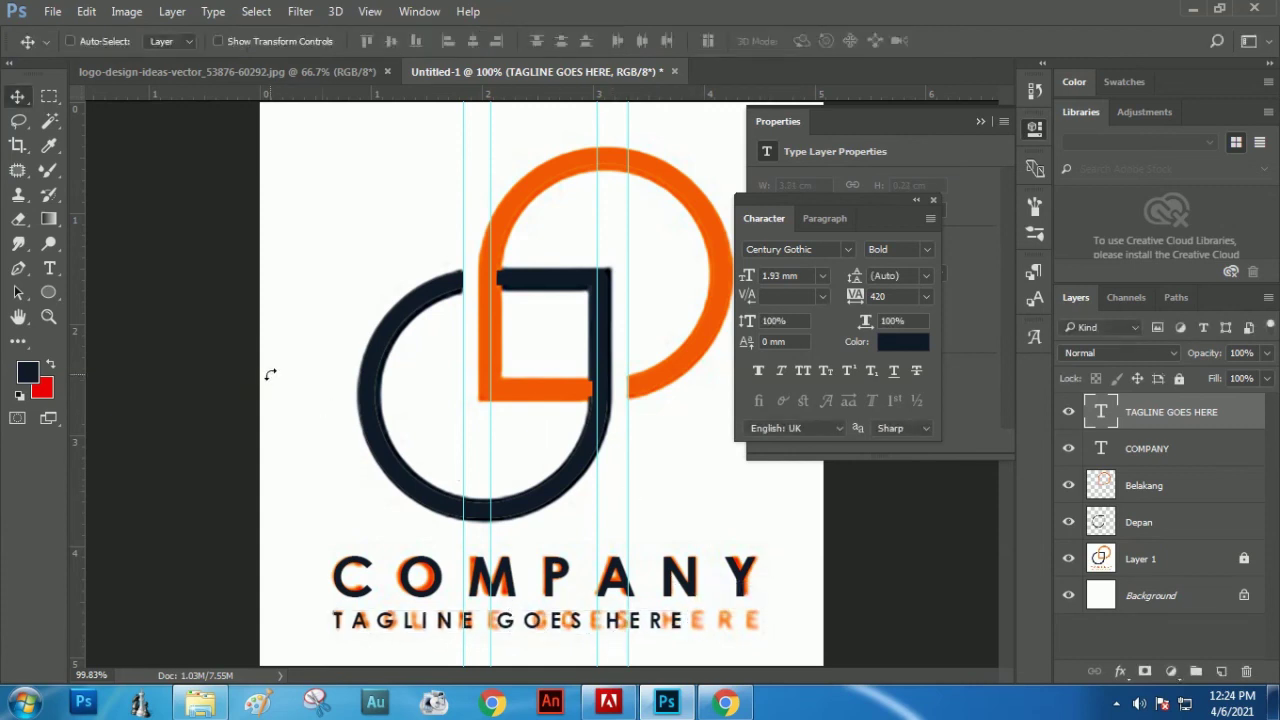
# - Set the tracking of the whole TAGLINE GOES HERE text to 640 to match the reference tagline's width
pyautogui.press('t')
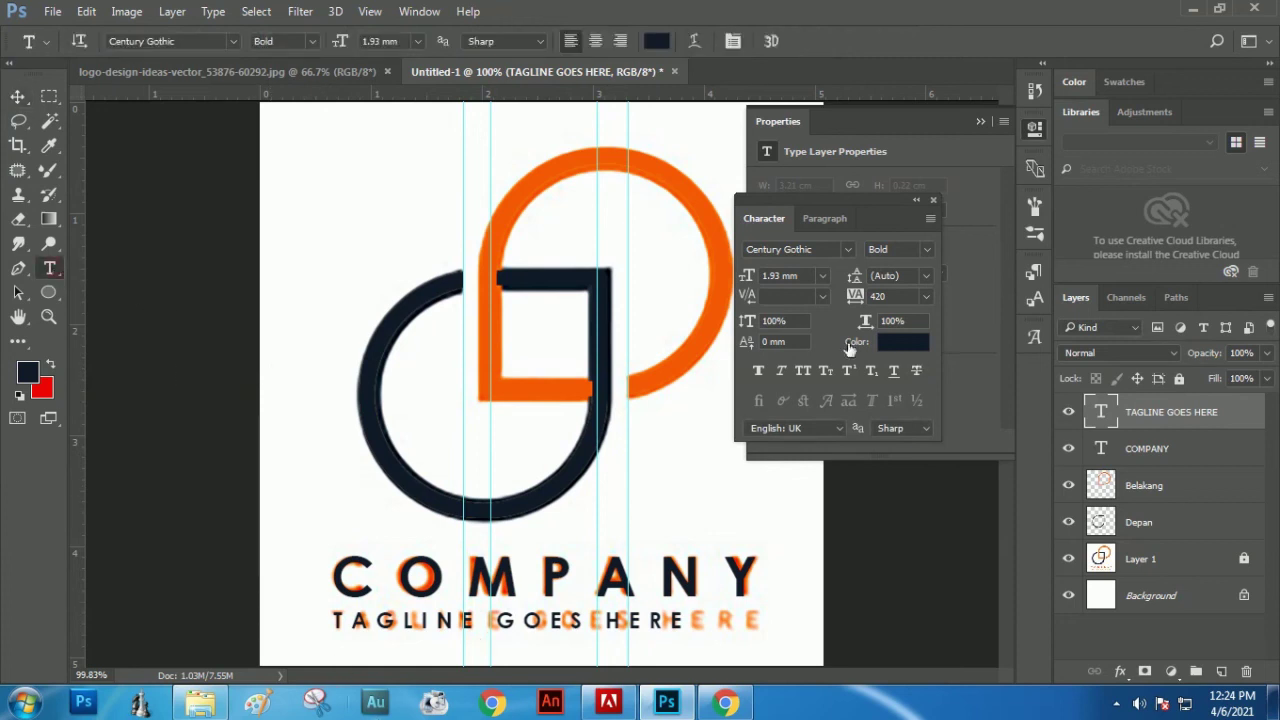
pyautogui.click(364, 618)
pyautogui.hotkey('ctrl', 'a')
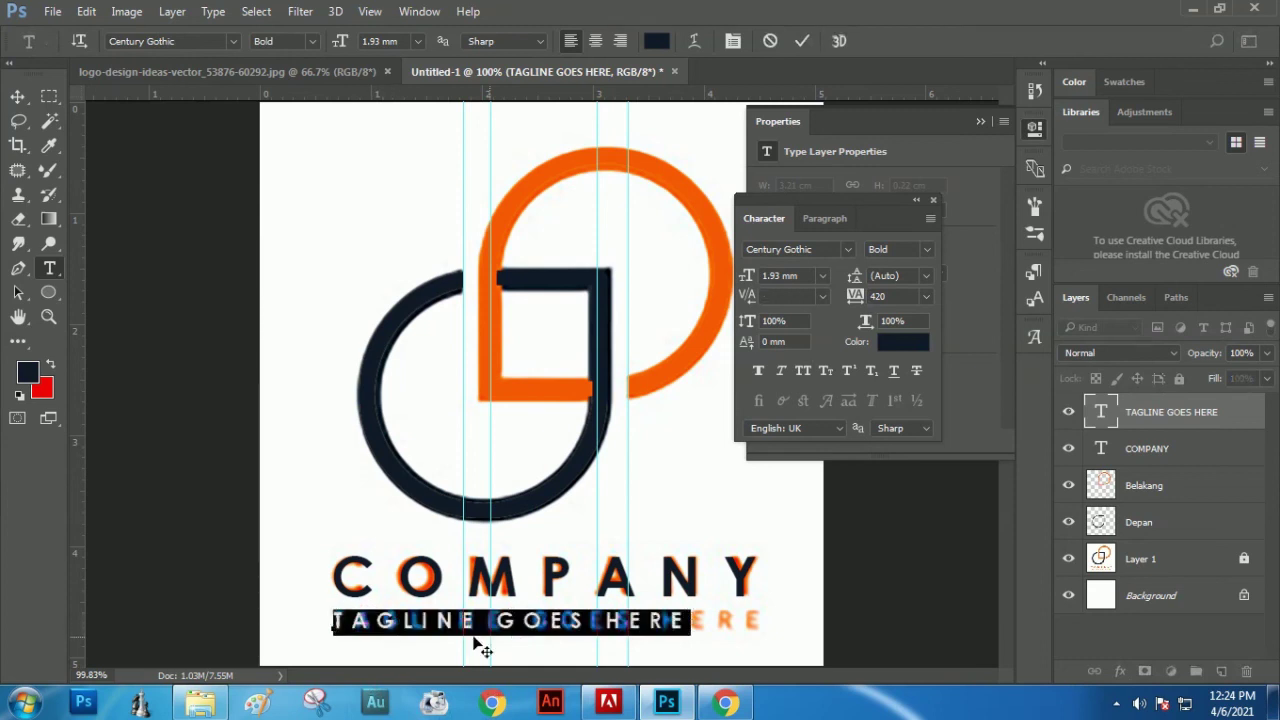
pyautogui.moveTo(857, 300); pyautogui.dragTo(857, 299)
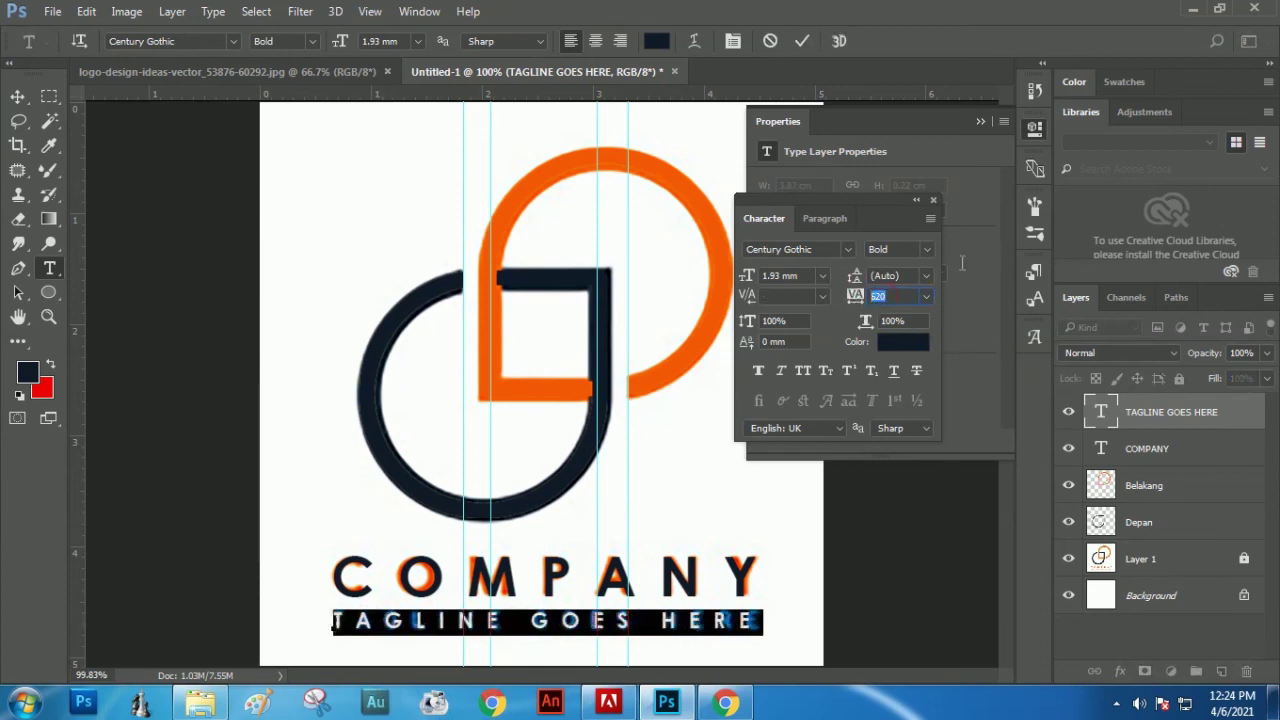
pyautogui.write('630')
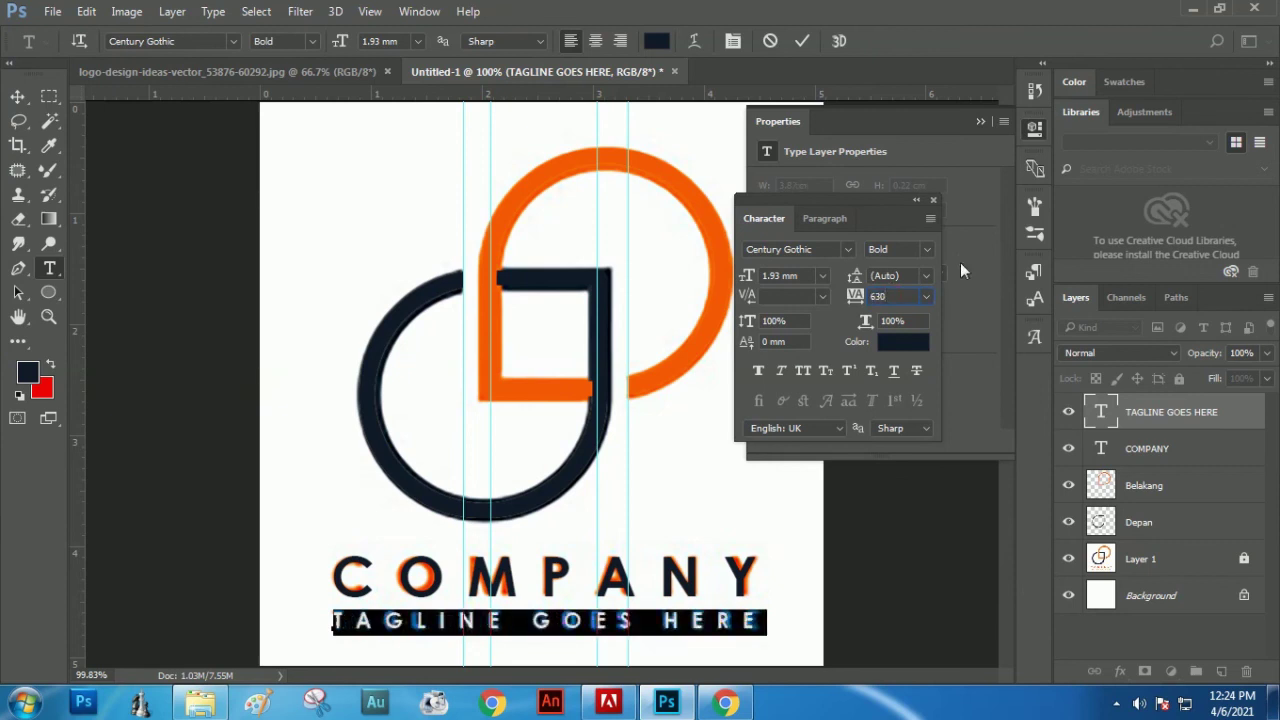
pyautogui.write('640')
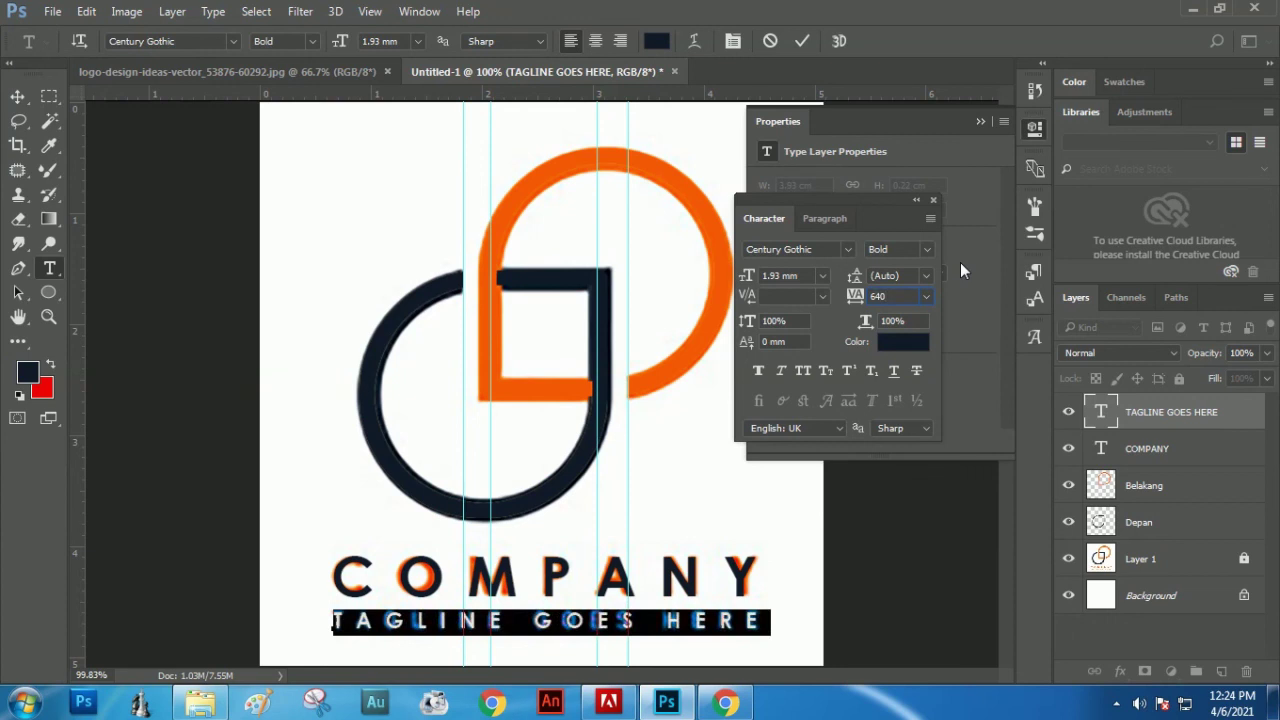
pyautogui.click(19, 100)
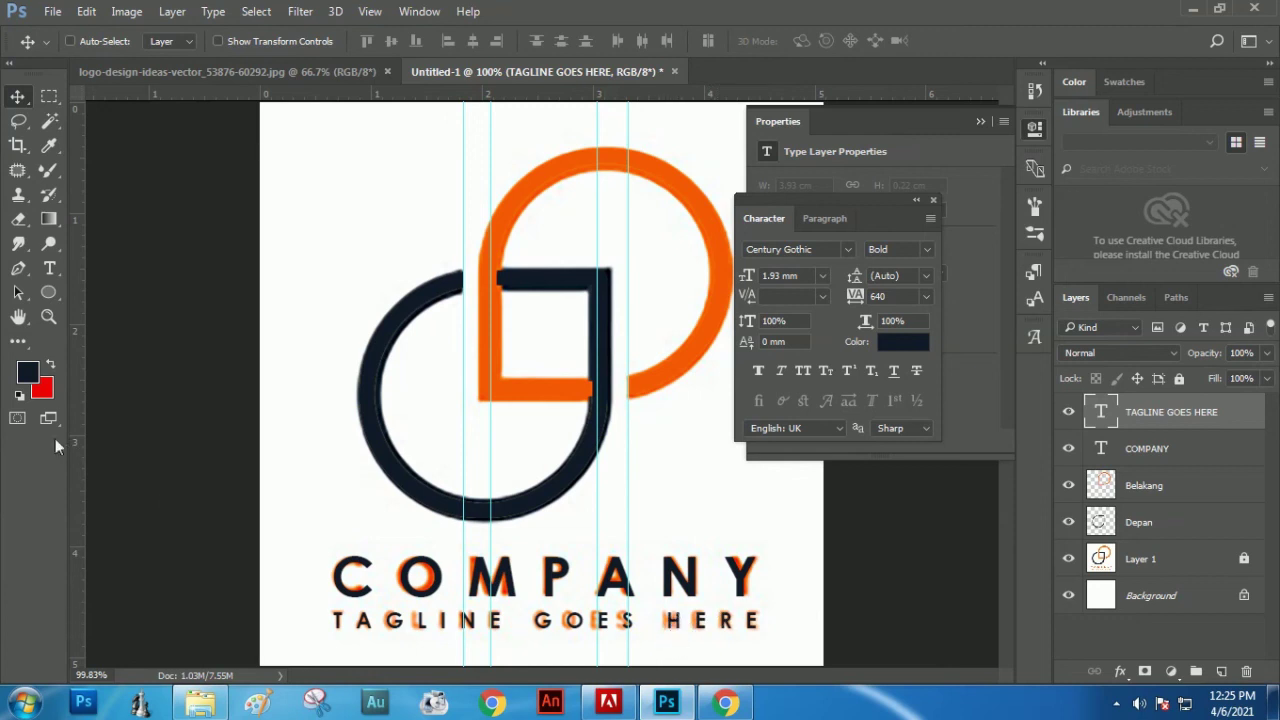
# - Recolour the whole COMPANY text with orange ff5800 sampled from the upper ring
pyautogui.click(50, 269)
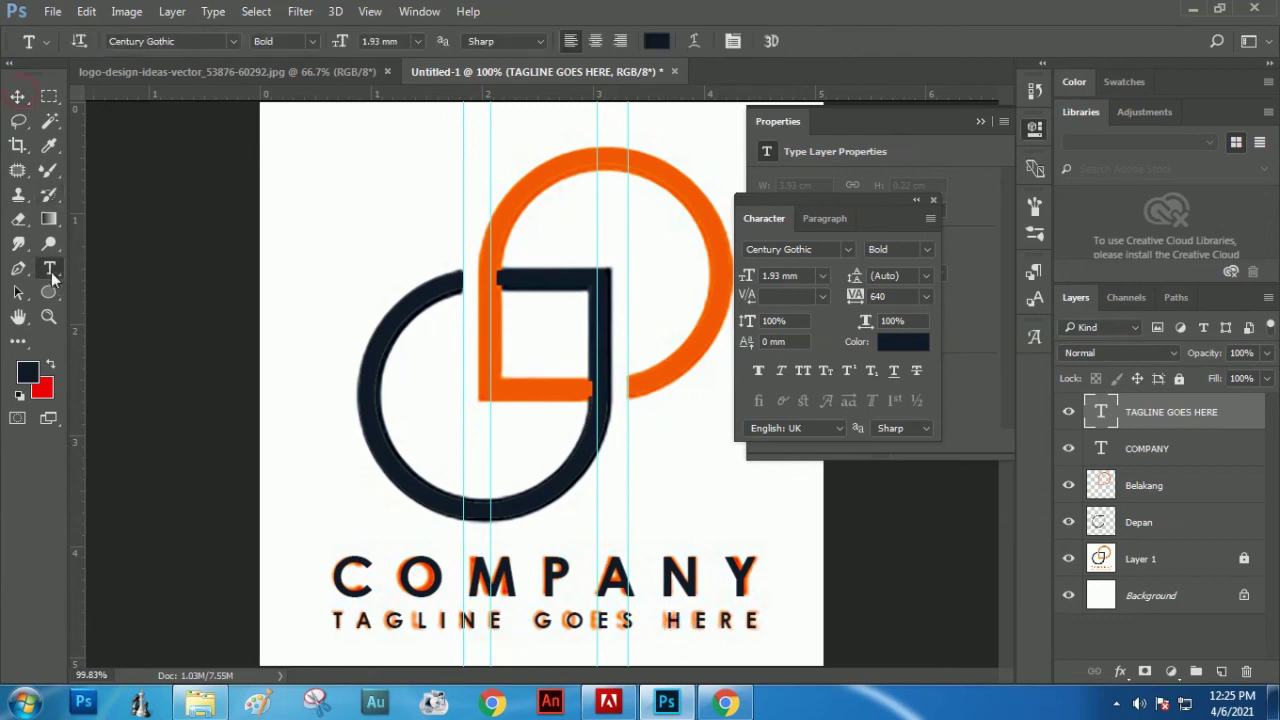
pyautogui.click(392, 576)
pyautogui.doubleClick(392, 576)
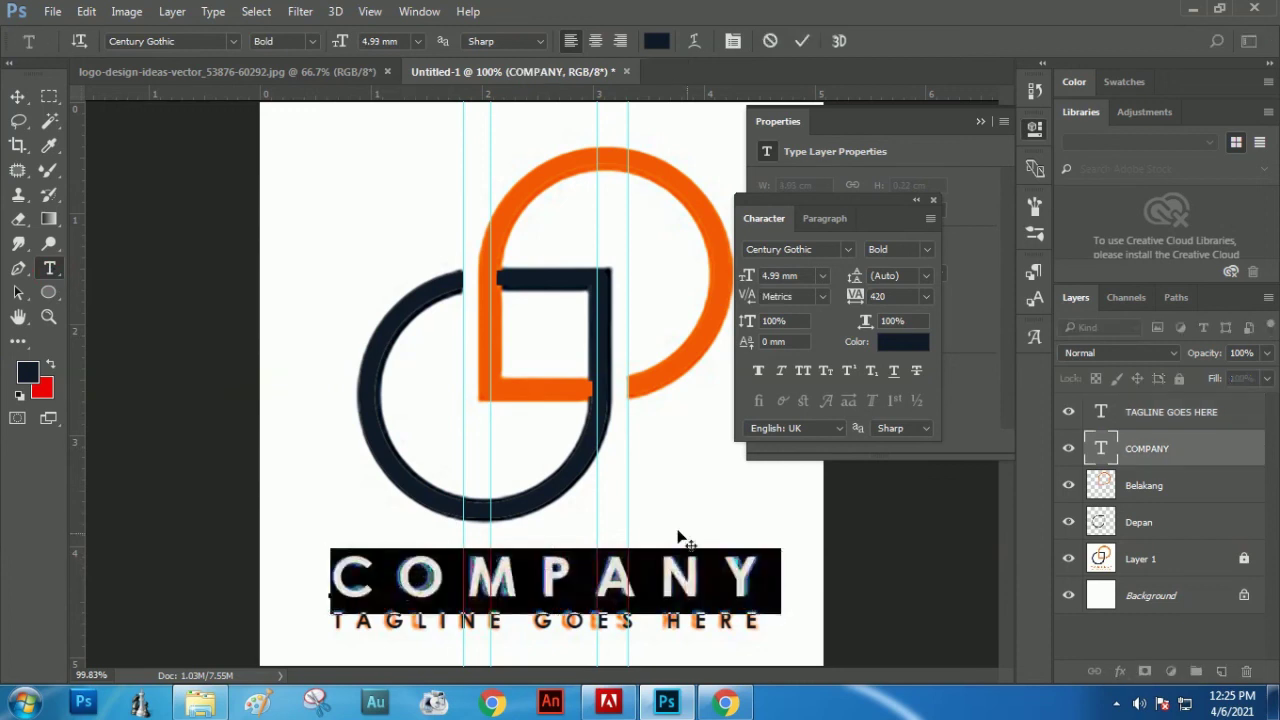
pyautogui.click(897, 344)
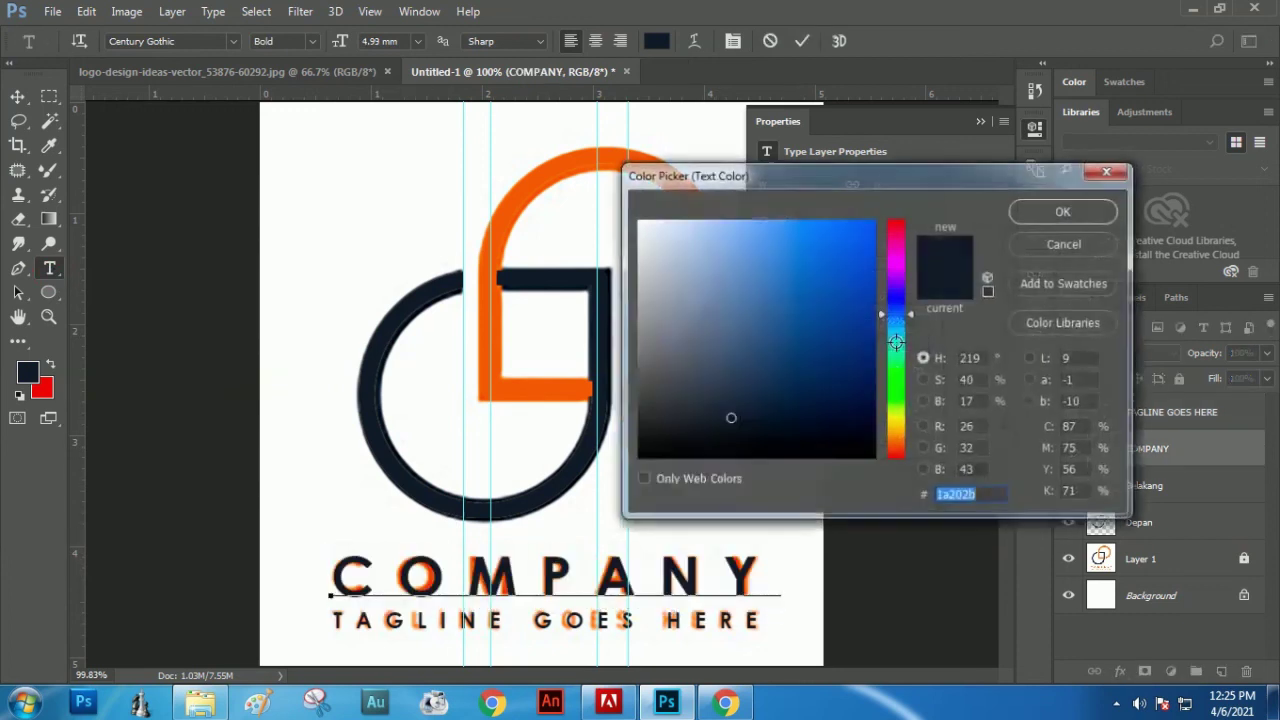
pyautogui.click(532, 183)
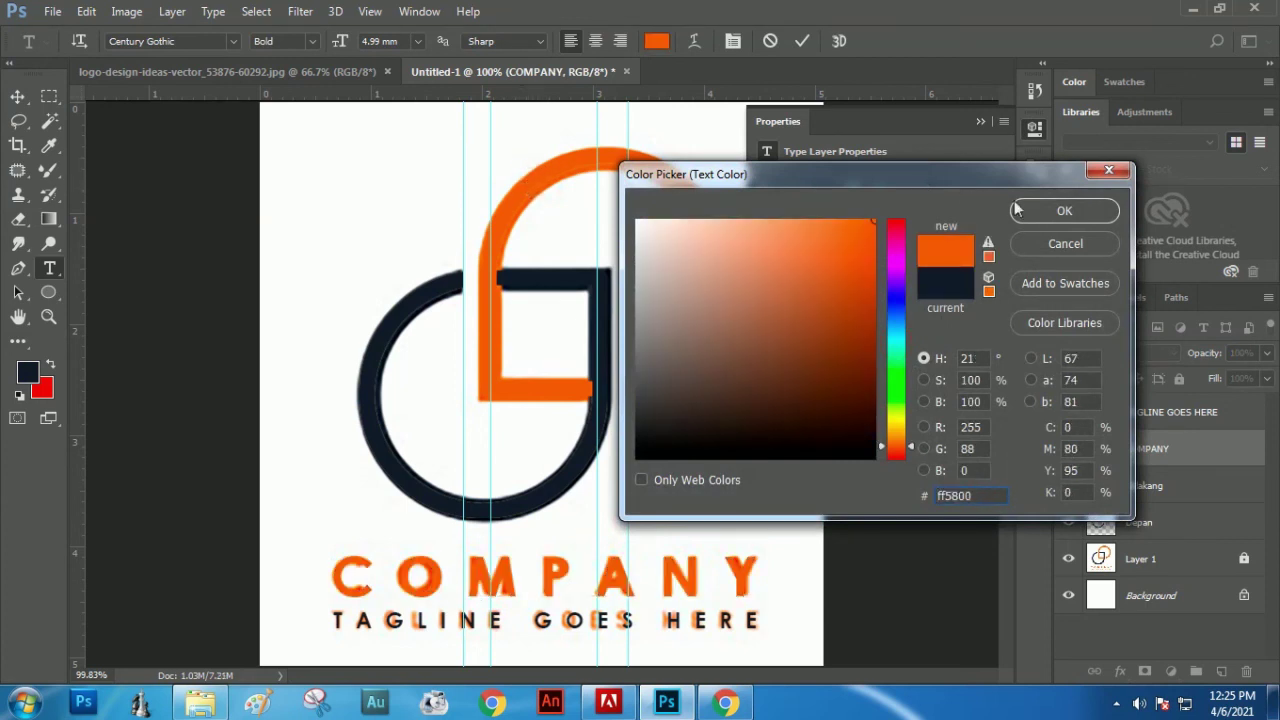
pyautogui.click(1060, 211)
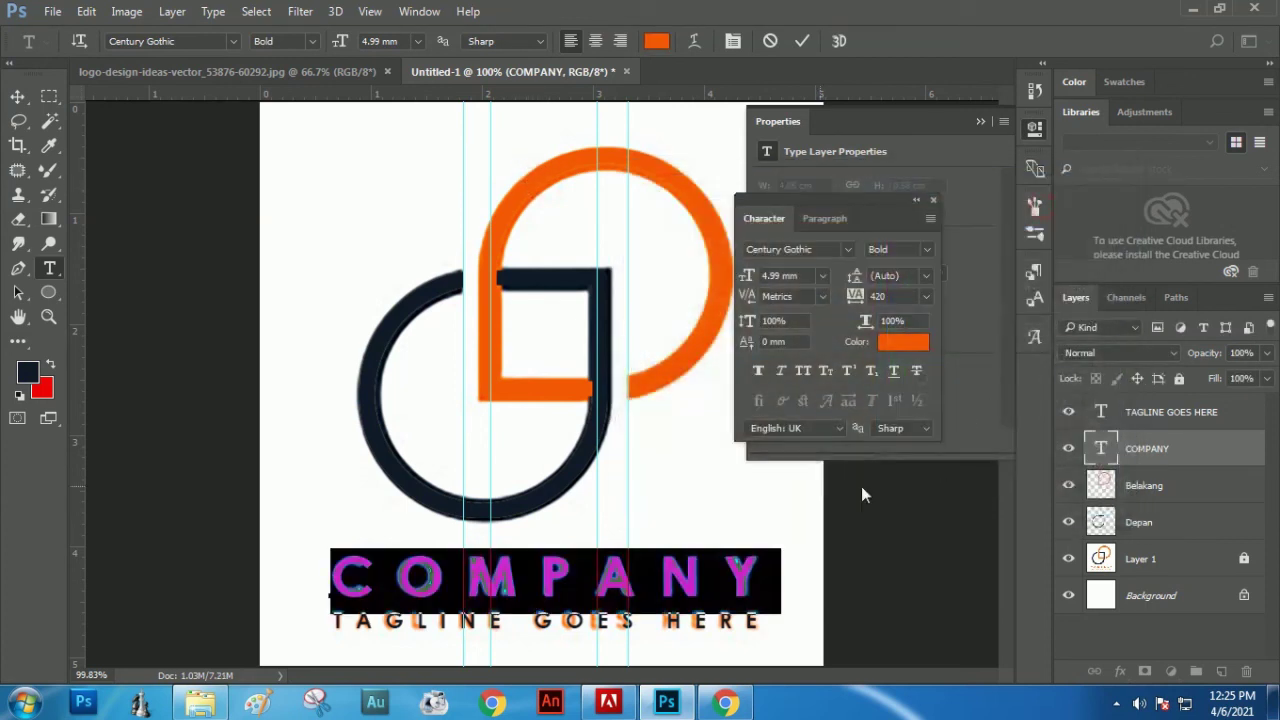
pyautogui.click(20, 97)
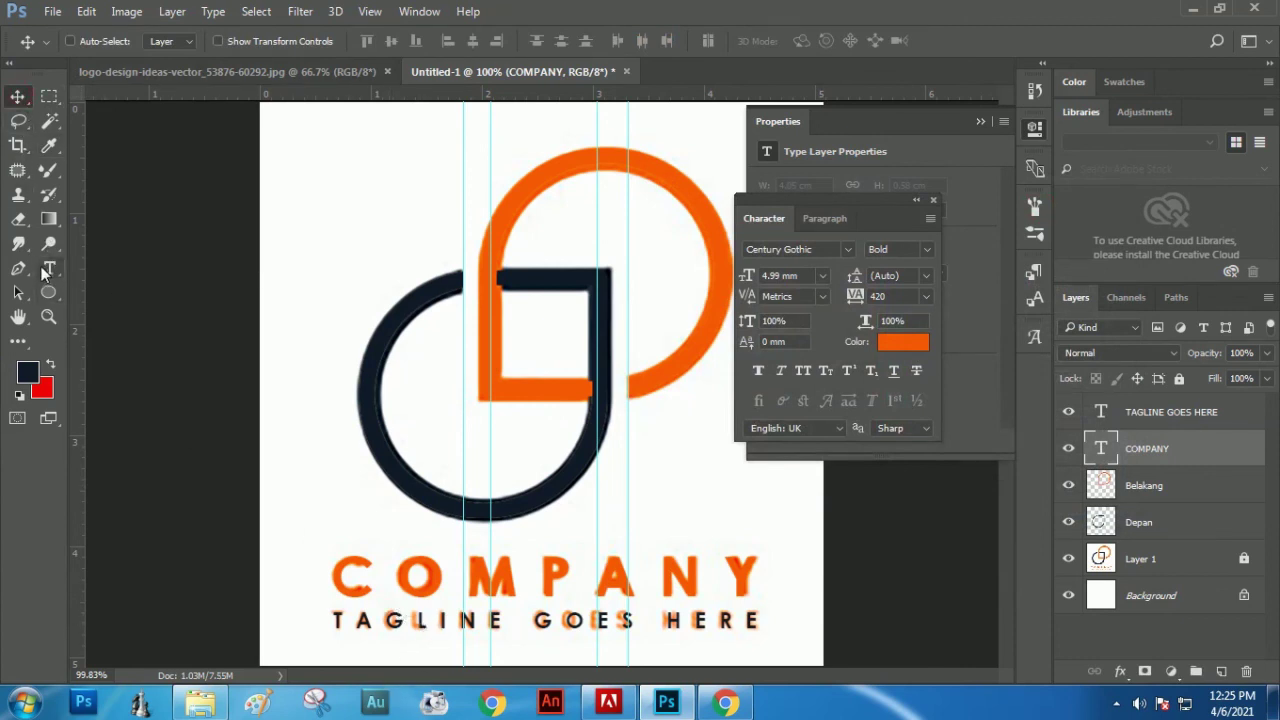
# - Apply navy 1a202b as the text colour of the whole TAGLINE GOES HERE line
pyautogui.click(49, 268)
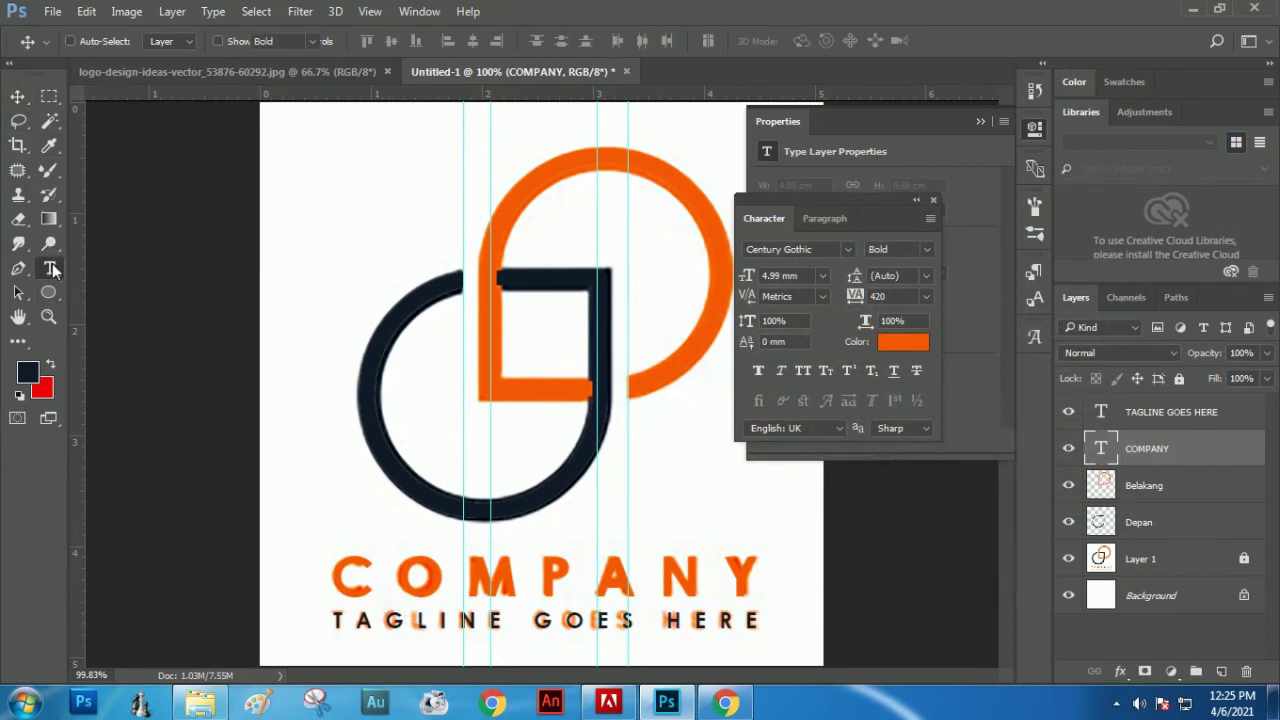
pyautogui.click(407, 620)
pyautogui.hotkey('ctrl', 'a')
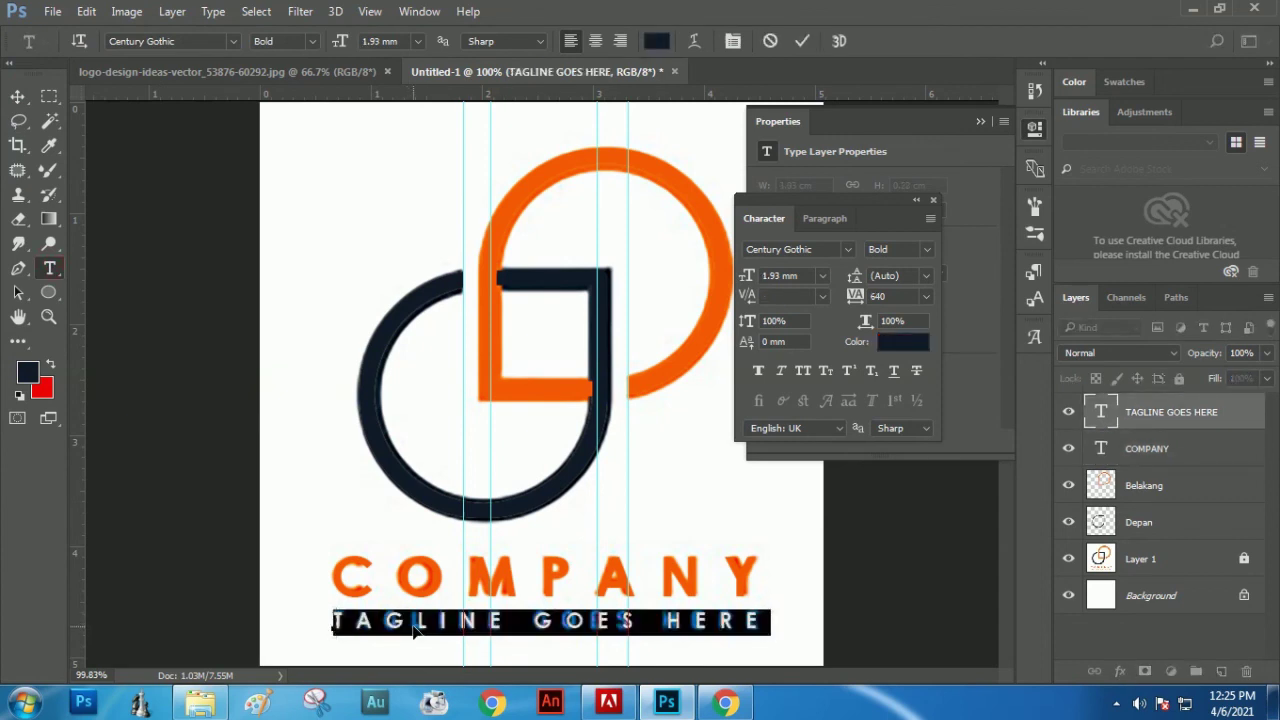
pyautogui.click(897, 343)
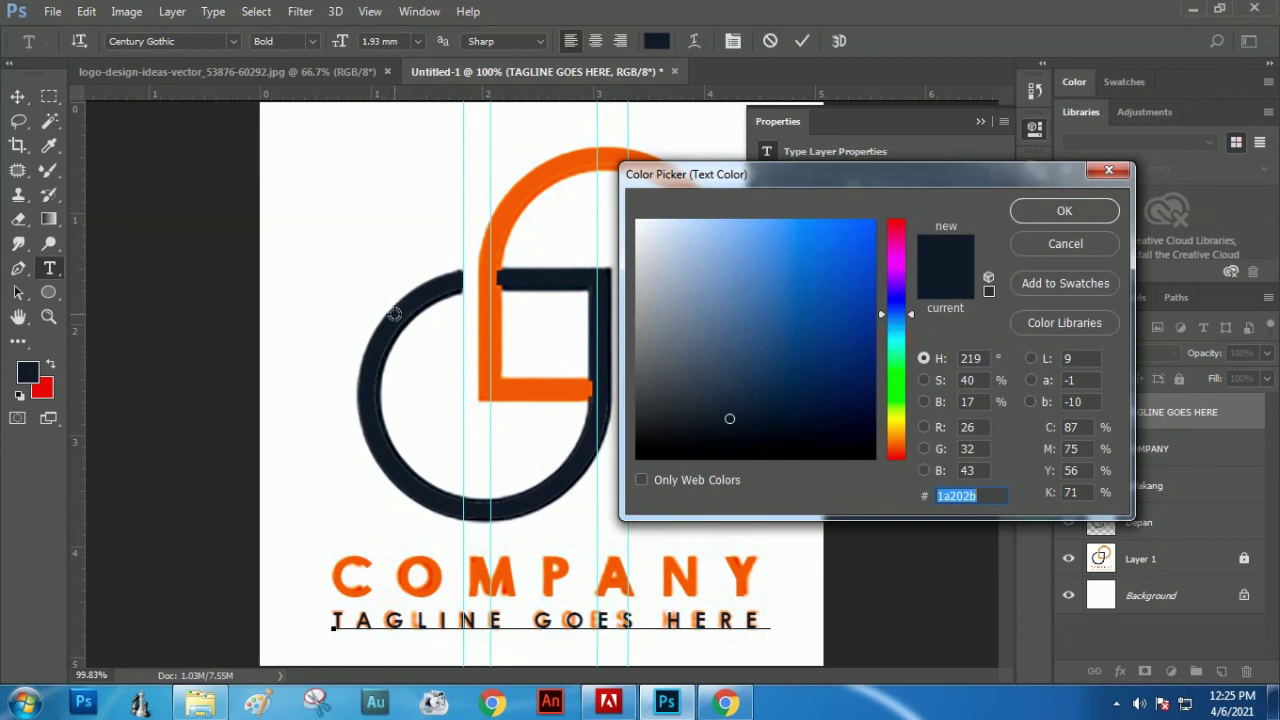
pyautogui.click(1064, 211)
pyautogui.click(20, 97)
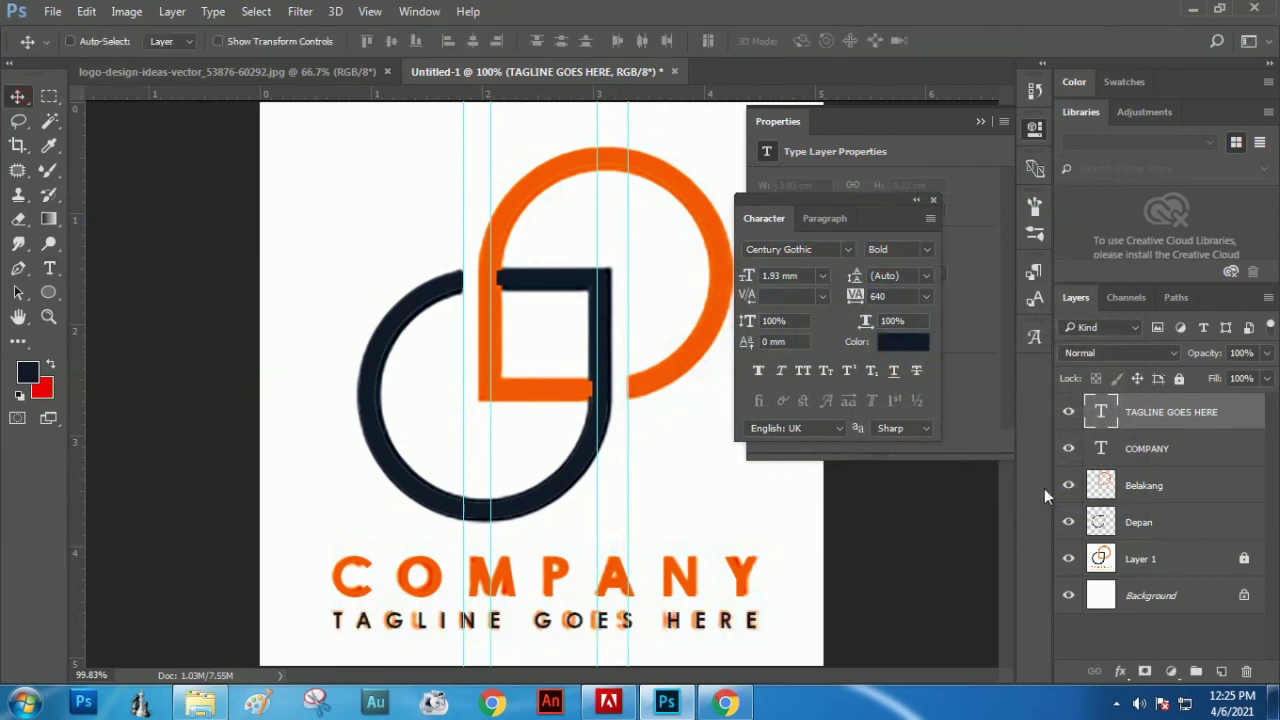
# - Hide the reference artwork on Layer 1 and the guides
pyautogui.click(1068, 561)
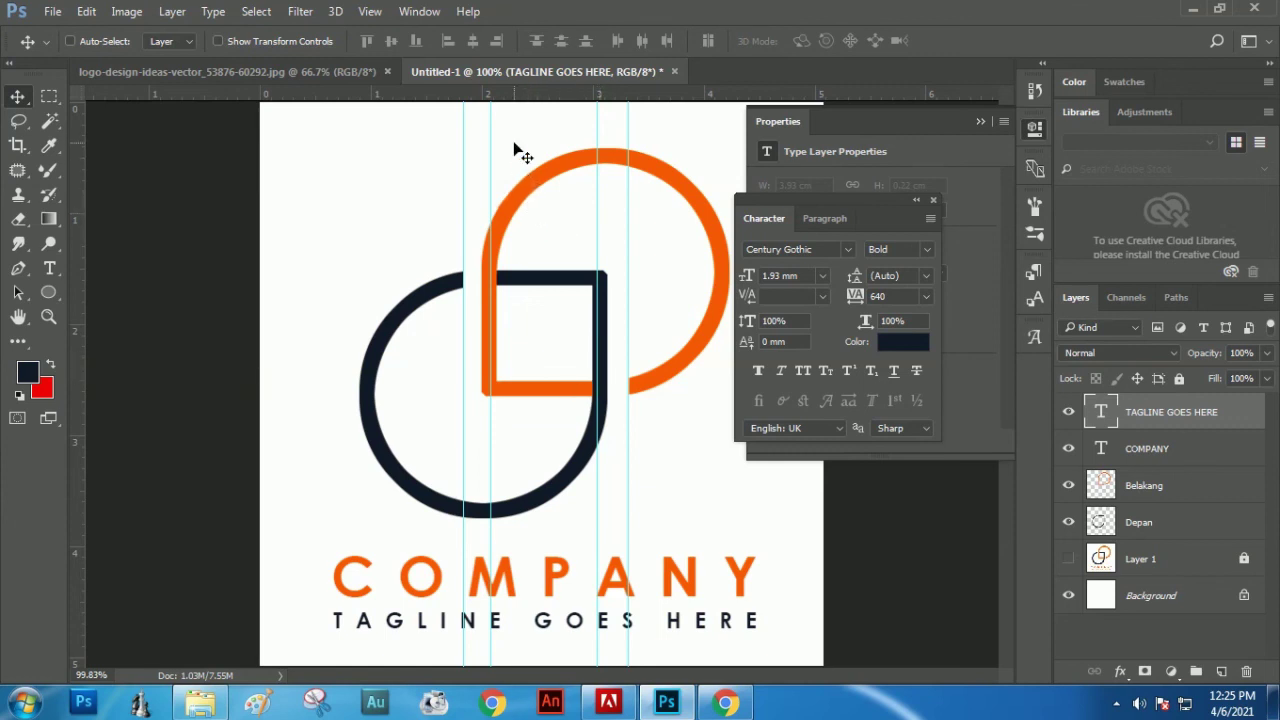
pyautogui.click(370, 11)
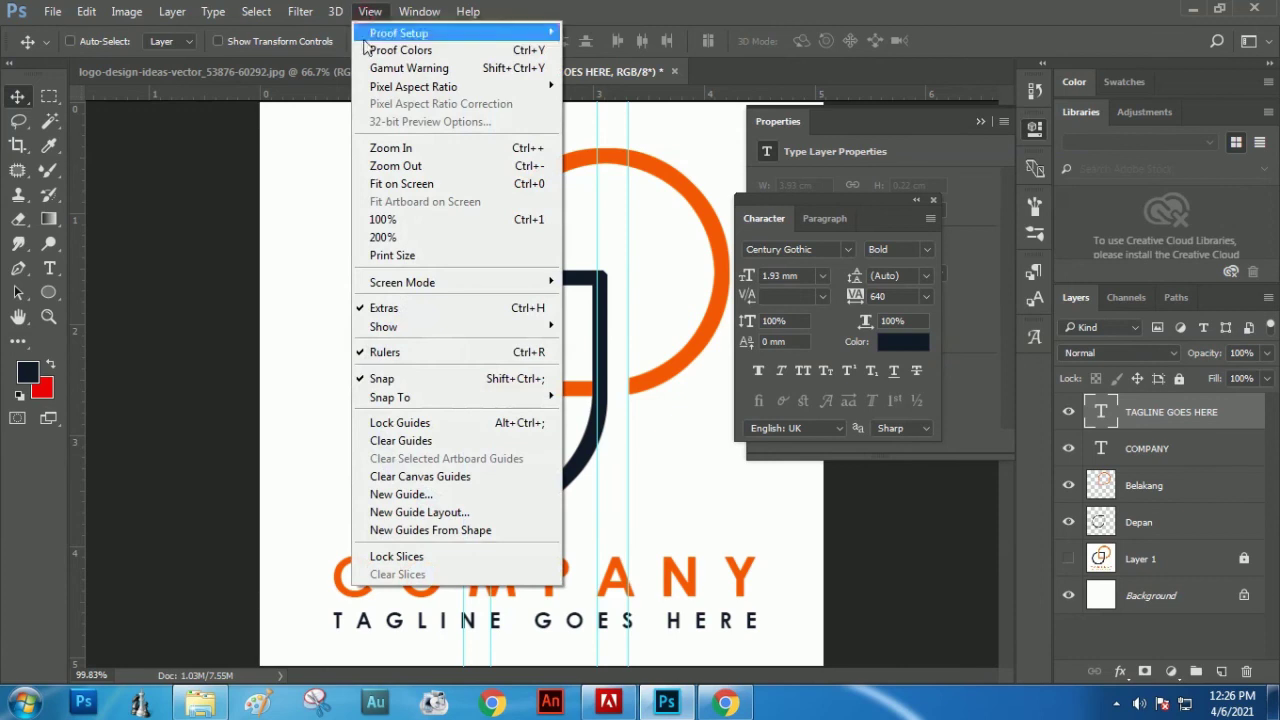
pyautogui.moveTo(443, 330)
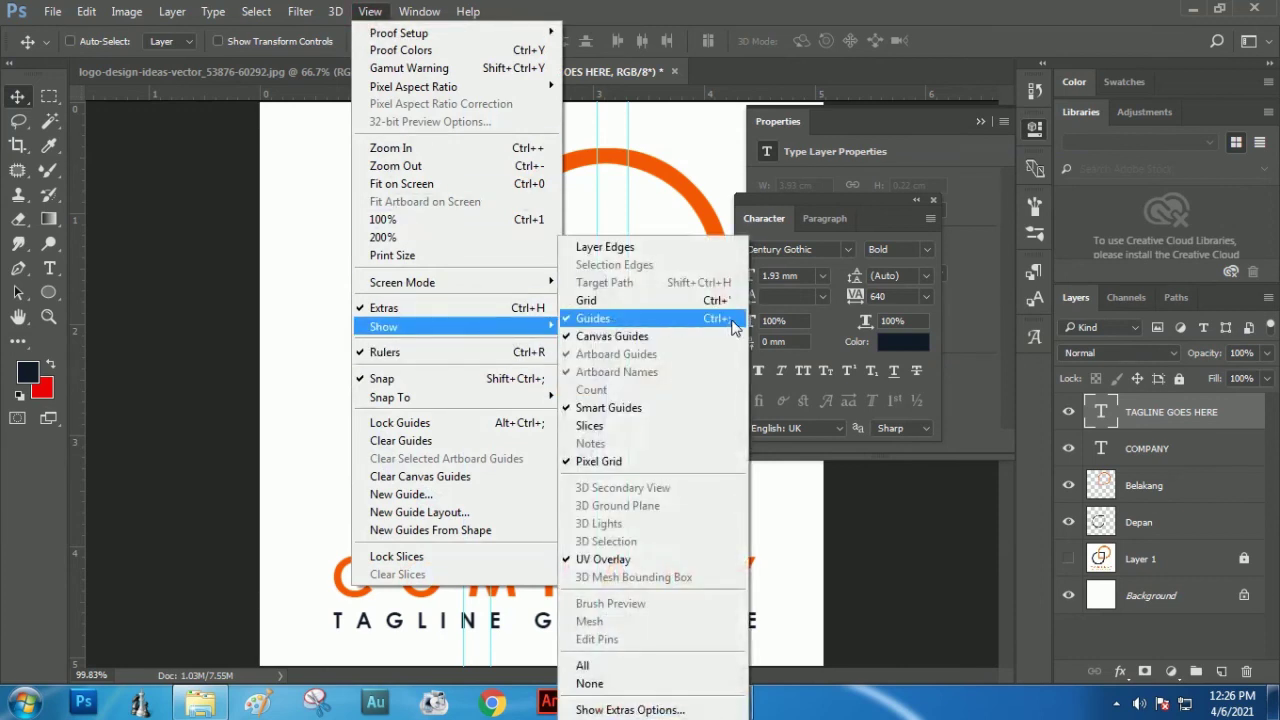
pyautogui.click(692, 316)
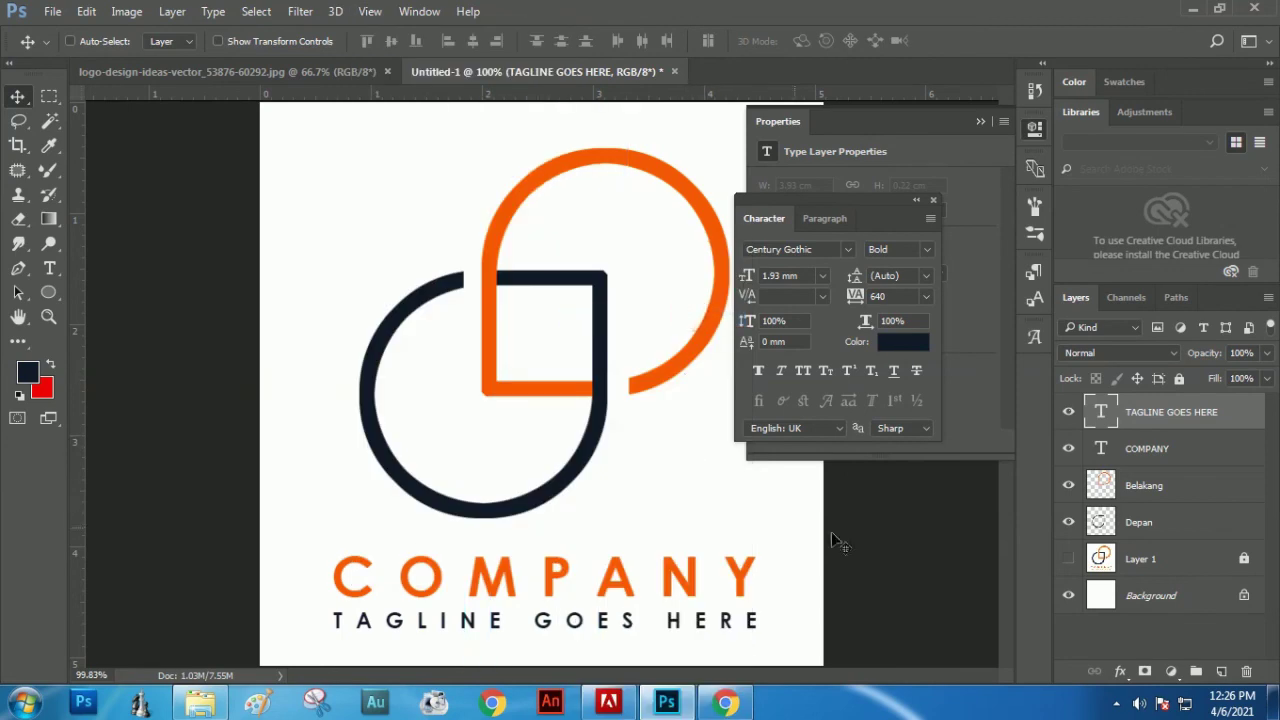